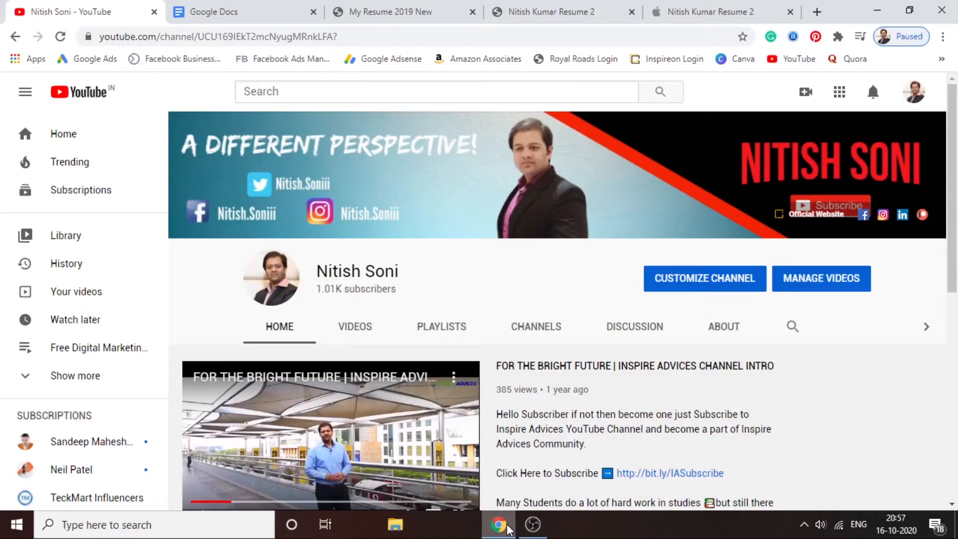
# Look through the YouTube channel's home page, from the banner and intro video down to the uploads and playlist rows
pyautogui.moveTo(953, 204); pyautogui.dragTo(956, 382)
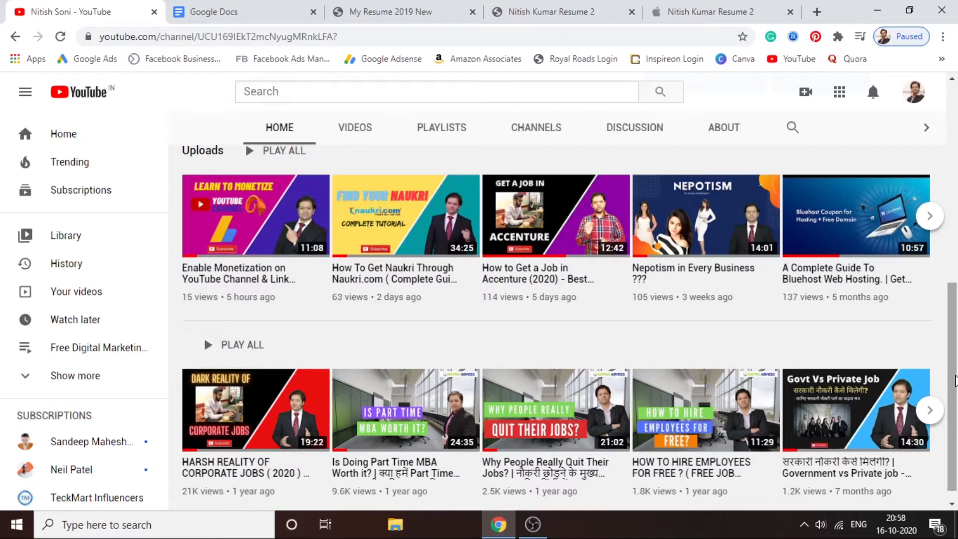
pyautogui.moveTo(955, 382); pyautogui.dragTo(957, 192)
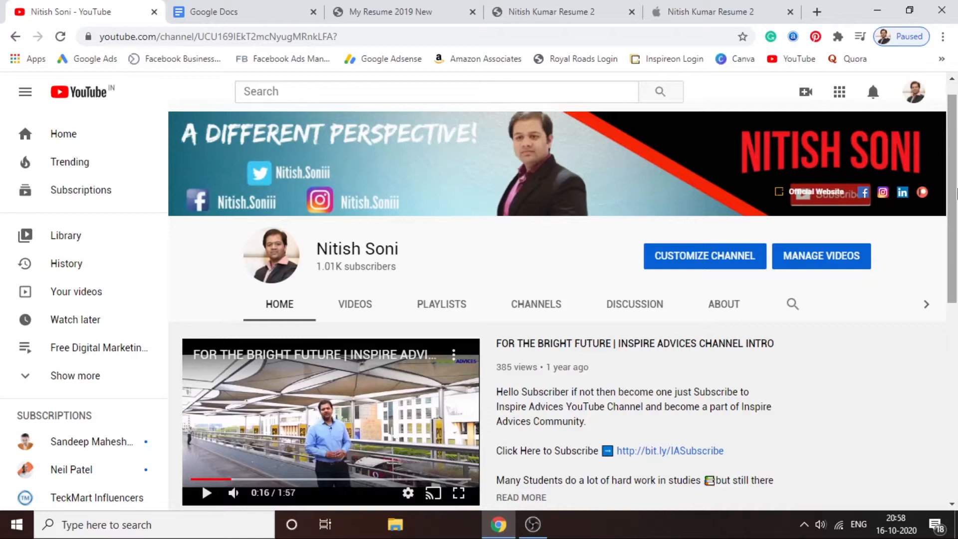
pyautogui.moveTo(956, 193)
pyautogui.mouseDown()
pyautogui.moveTo(957, 390)
pyautogui.moveTo(957, 181)
pyautogui.mouseUp()
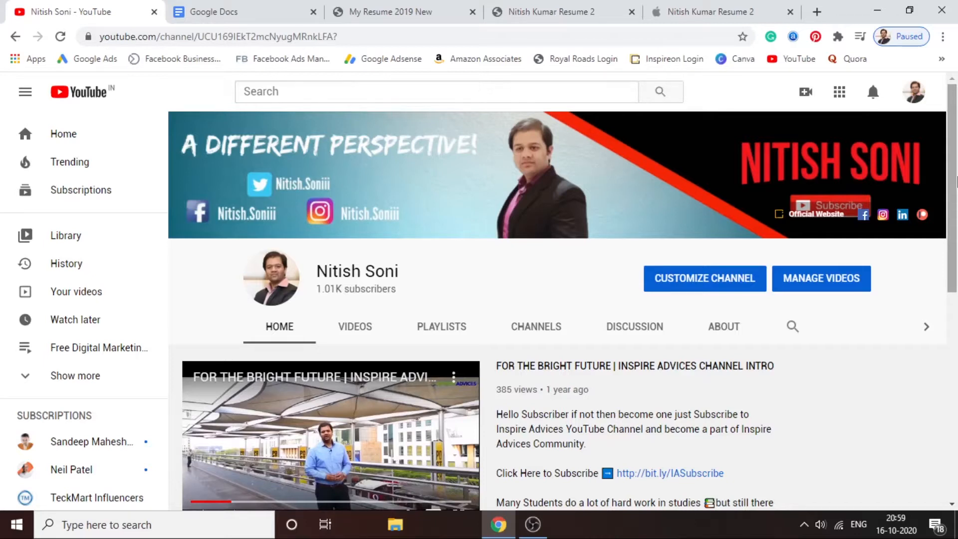
pyautogui.moveTo(953, 250); pyautogui.dragTo(952, 449)
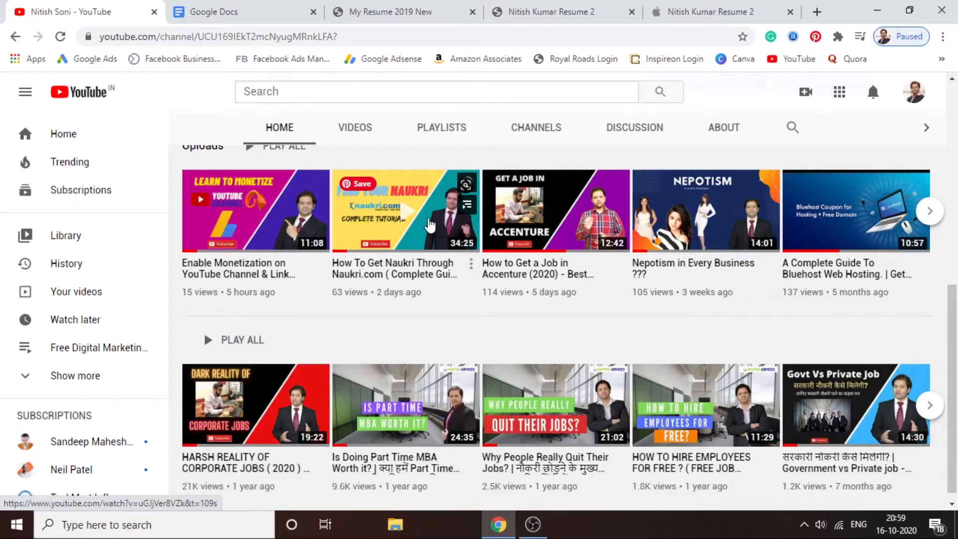
pyautogui.scroll(8, 479, 418)
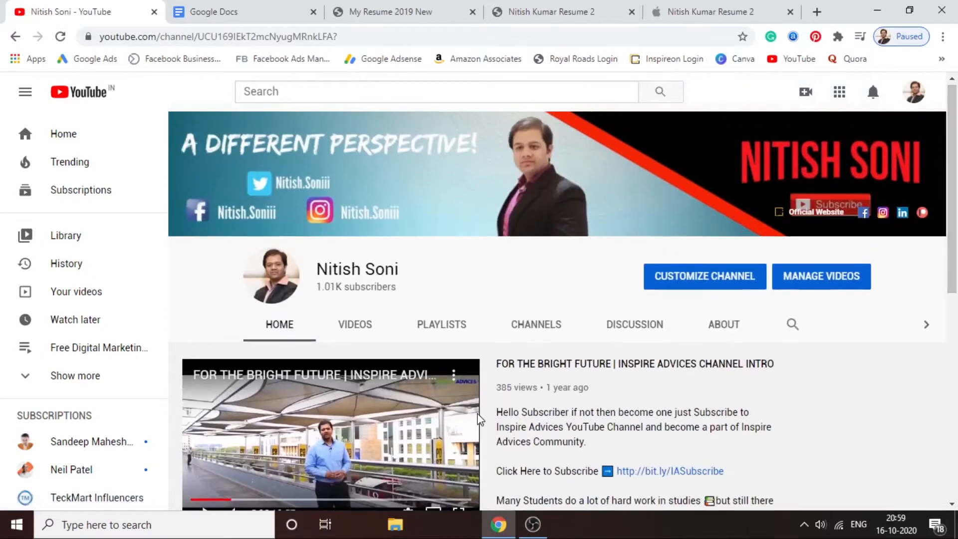
pyautogui.scroll(-5, 479, 418)
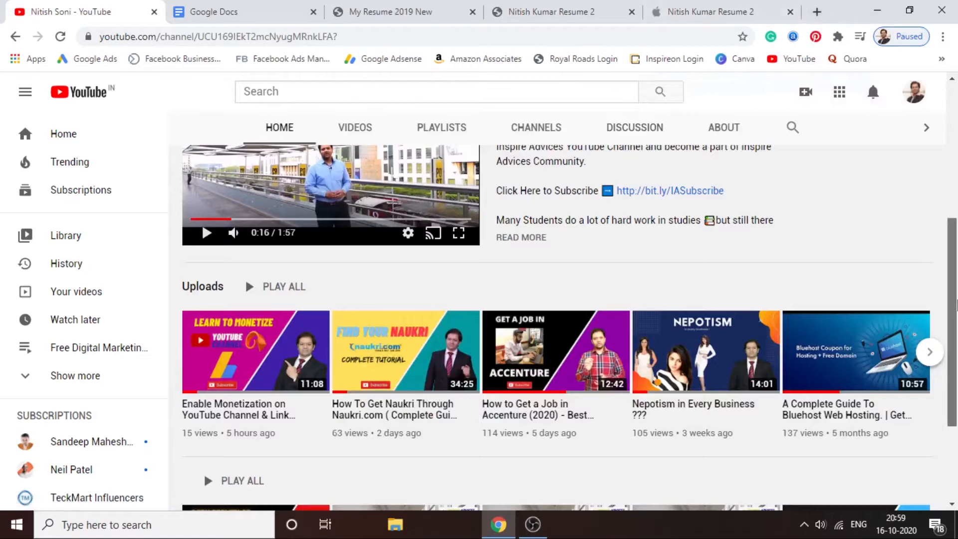
pyautogui.moveTo(957, 305); pyautogui.dragTo(957, 116)
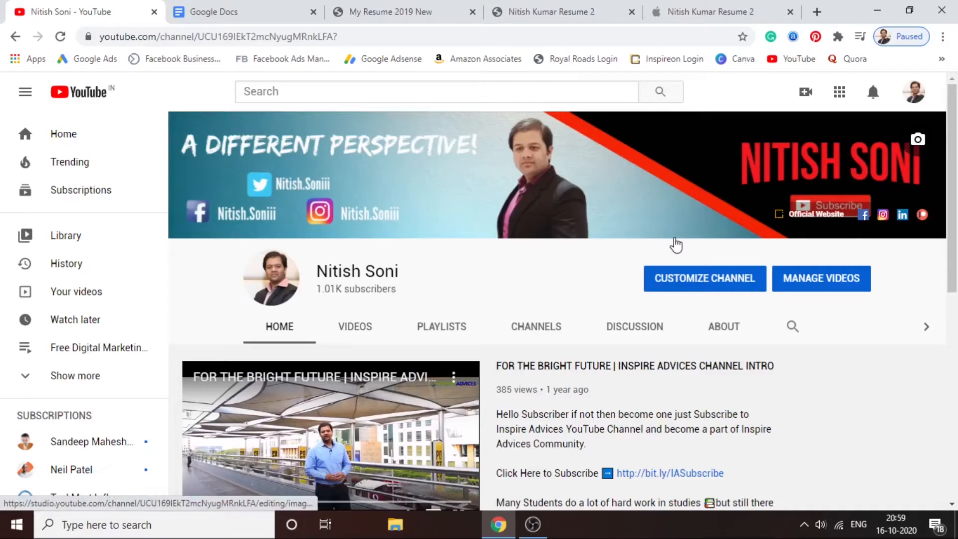
pyautogui.scroll(-4, 675, 244)
pyautogui.scroll(4, 676, 245)
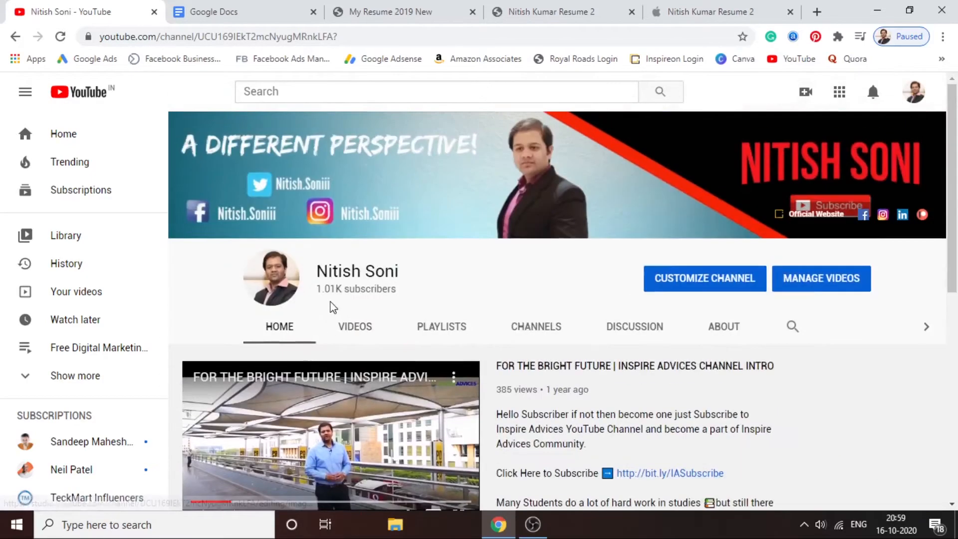
pyautogui.moveTo(957, 219)
pyautogui.mouseDown()
pyautogui.moveTo(957, 417)
pyautogui.moveTo(957, 216)
pyautogui.mouseUp()
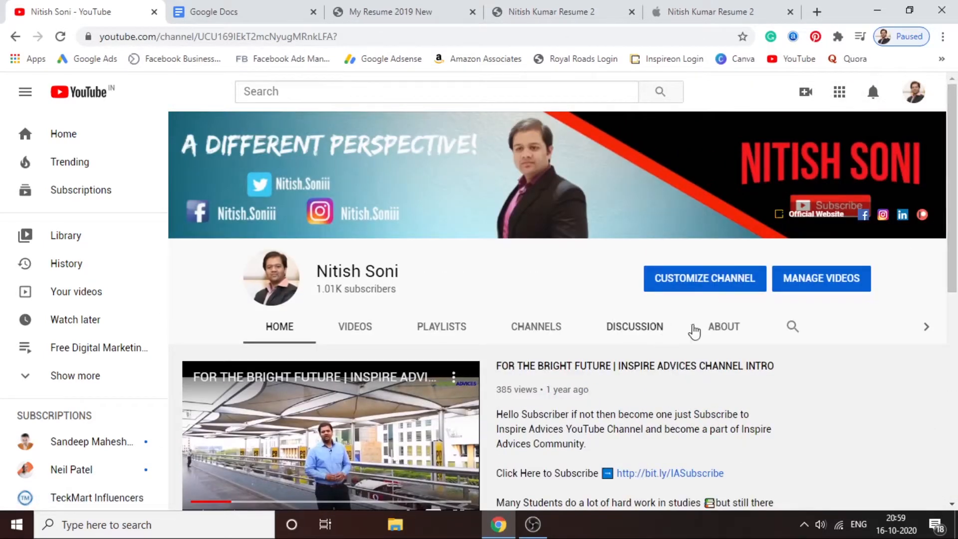
# Open the channel's About page and look over the description and the social links on the banner
pyautogui.click(723, 328)
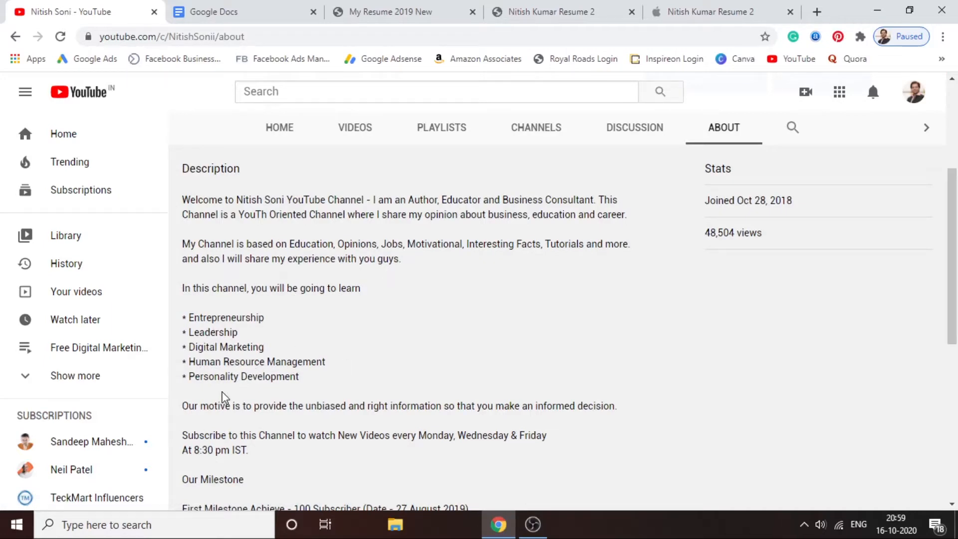
pyautogui.scroll(2, 386, 321)
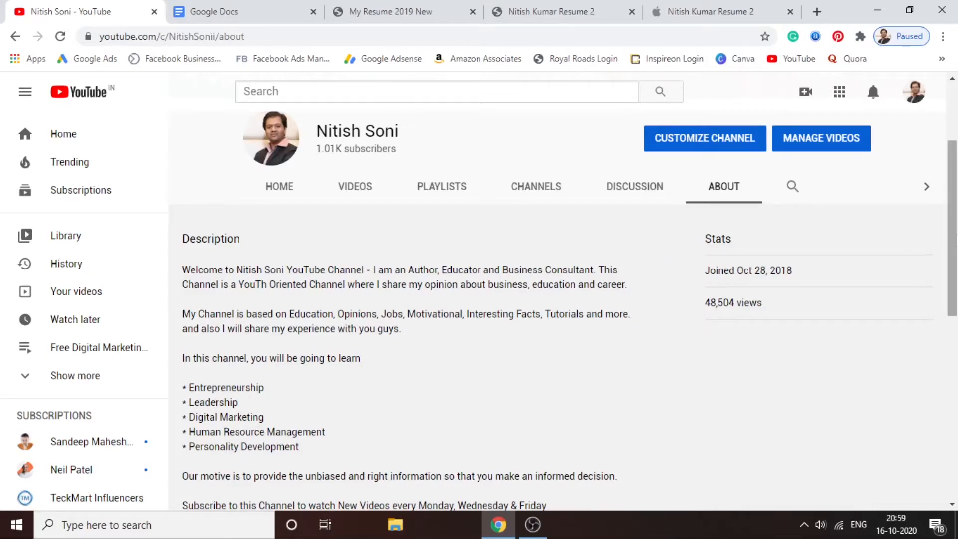
pyautogui.moveTo(956, 238); pyautogui.dragTo(957, 161)
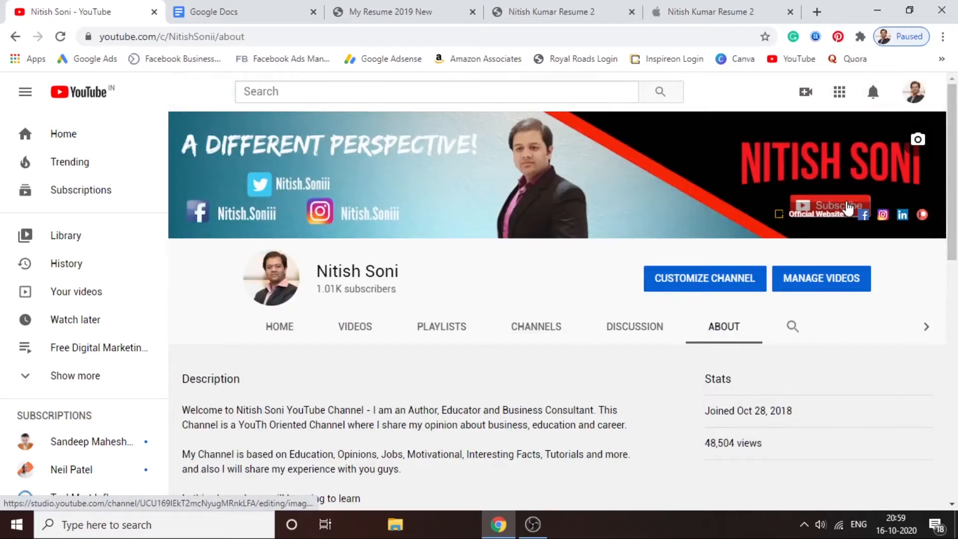
pyautogui.moveTo(957, 209)
pyautogui.mouseDown()
pyautogui.moveTo(957, 411)
pyautogui.moveTo(957, 208)
pyautogui.mouseUp()
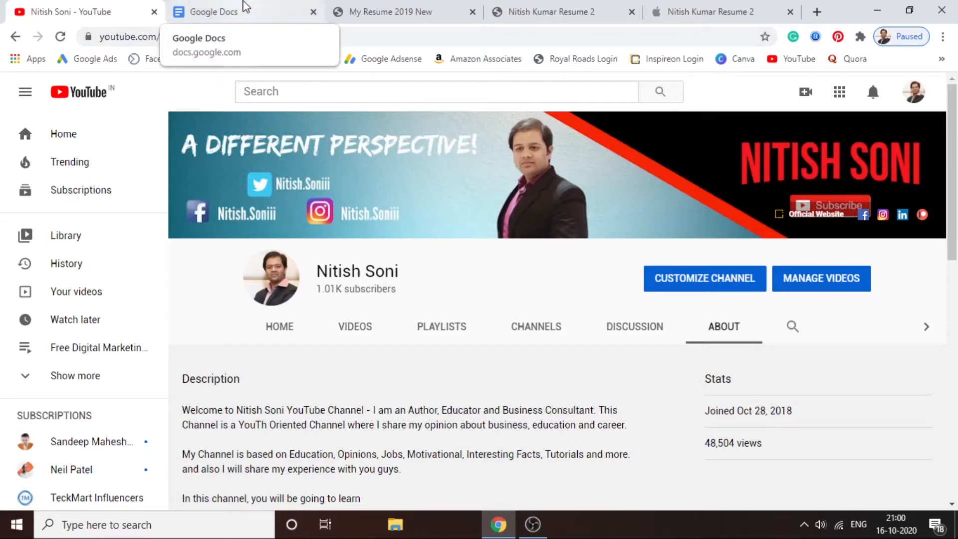
# Open the channel owner's Instagram profile in a new browser tab and look over the bio, highlights and posts
pyautogui.click(817, 12)
pyautogui.write('insg')
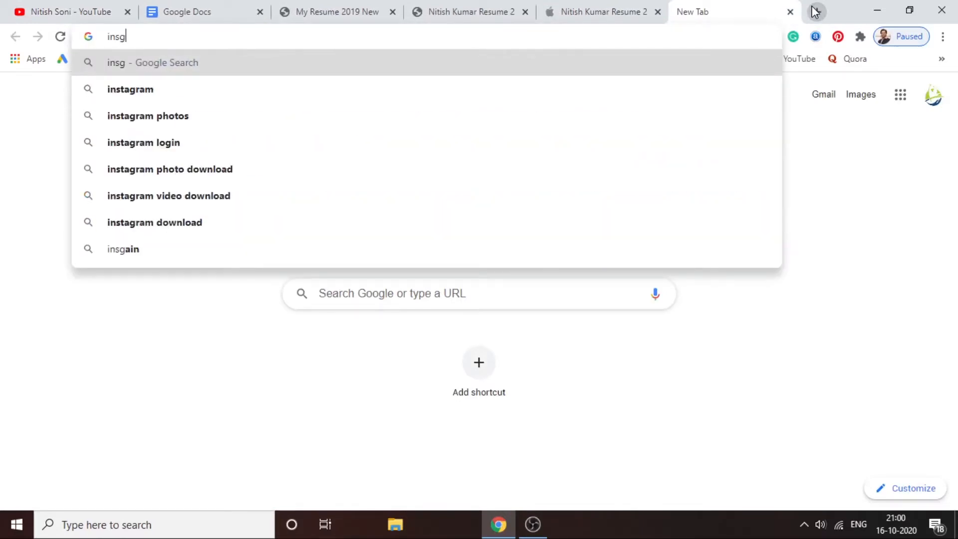
pyautogui.press('BackSpace')
pyautogui.write('tagram.com/nitish.soniii/')
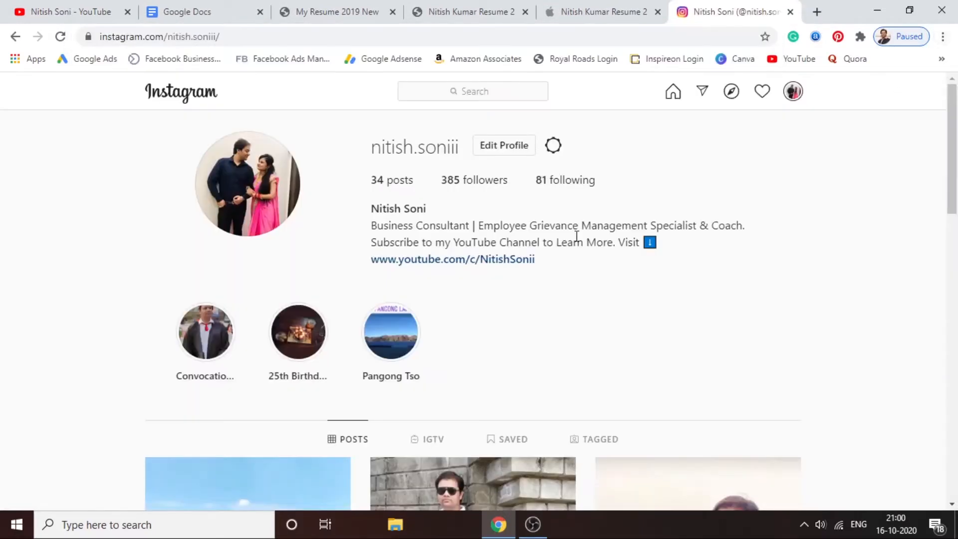
pyautogui.scroll(-3, 576, 235)
pyautogui.scroll(3, 575, 240)
pyautogui.scroll(-4, 376, 203)
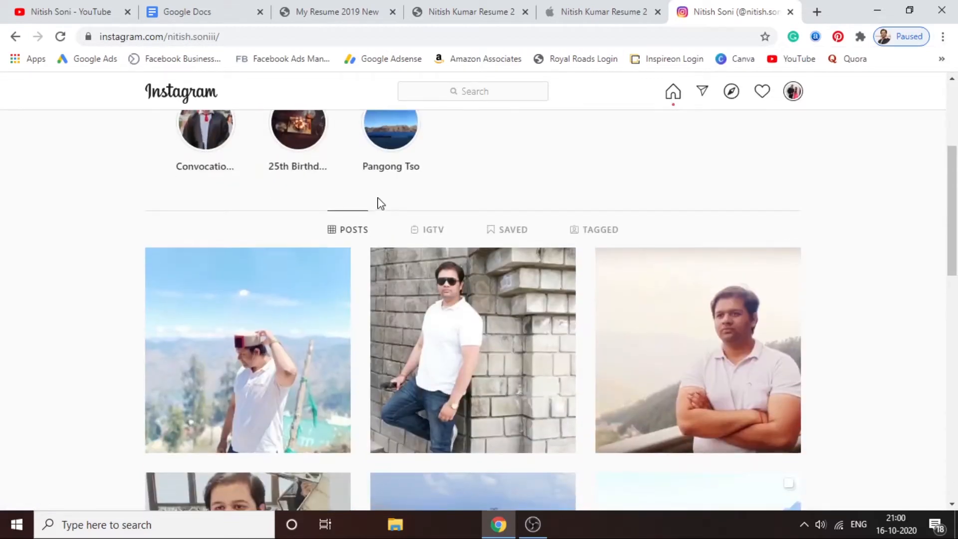
pyautogui.scroll(4, 414, 208)
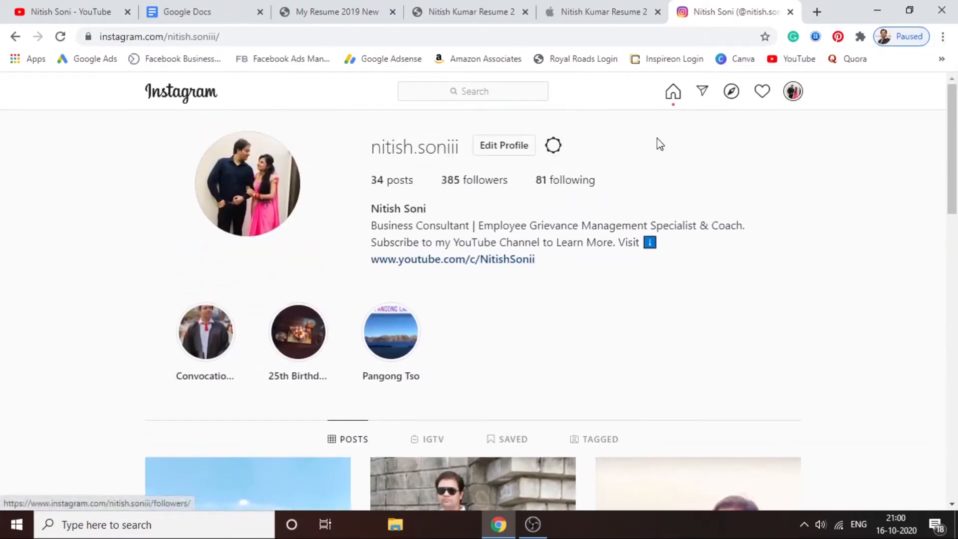
# Look through the Instagram direct message inbox, and close the Instagram tab
pyautogui.click(702, 91)
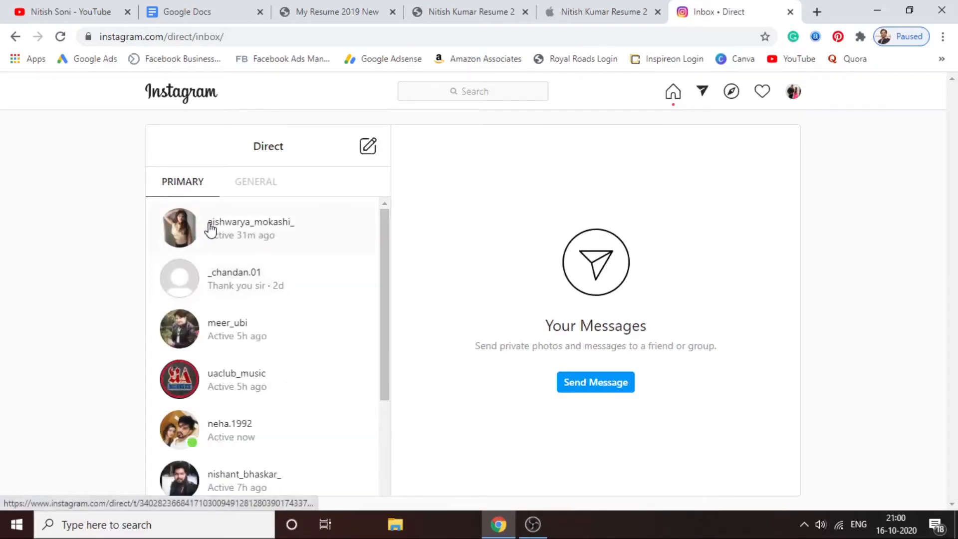
pyautogui.scroll(-4, 207, 227)
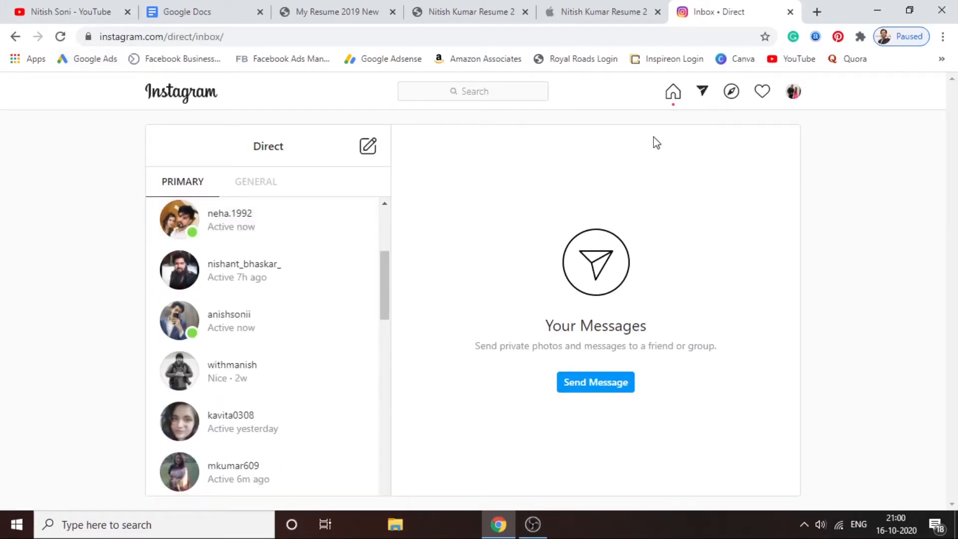
pyautogui.click(788, 11)
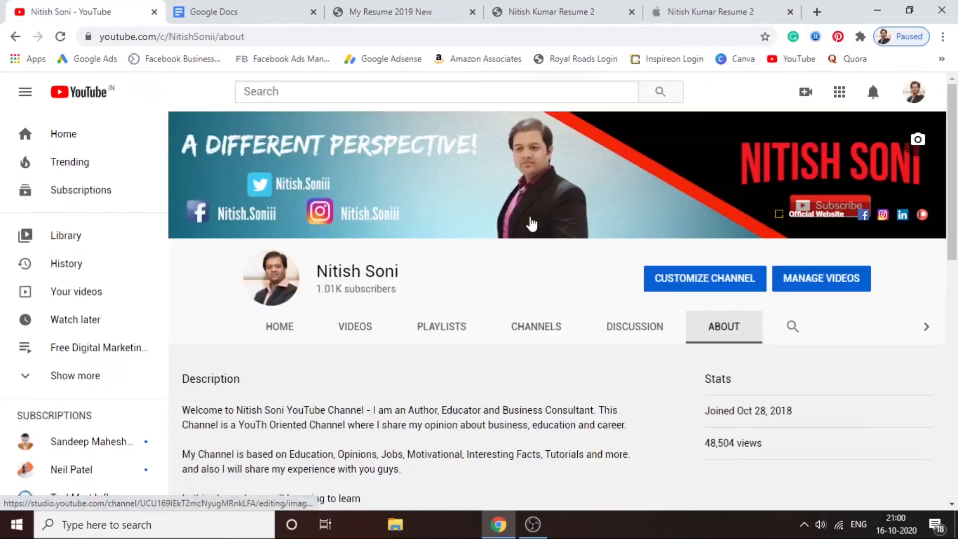
# Search the computer for "word", and bring up the Google Docs document list instead
pyautogui.click(229, 522)
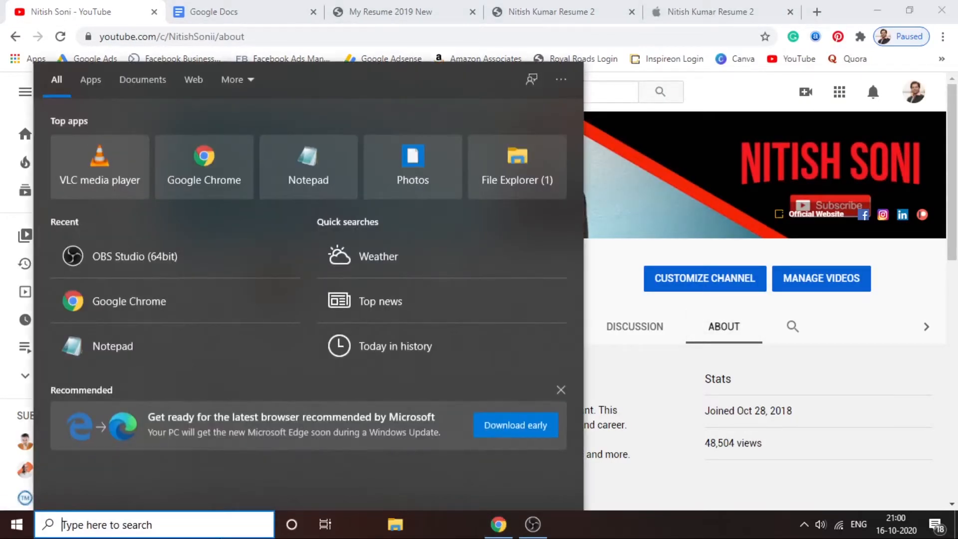
pyautogui.write('word')
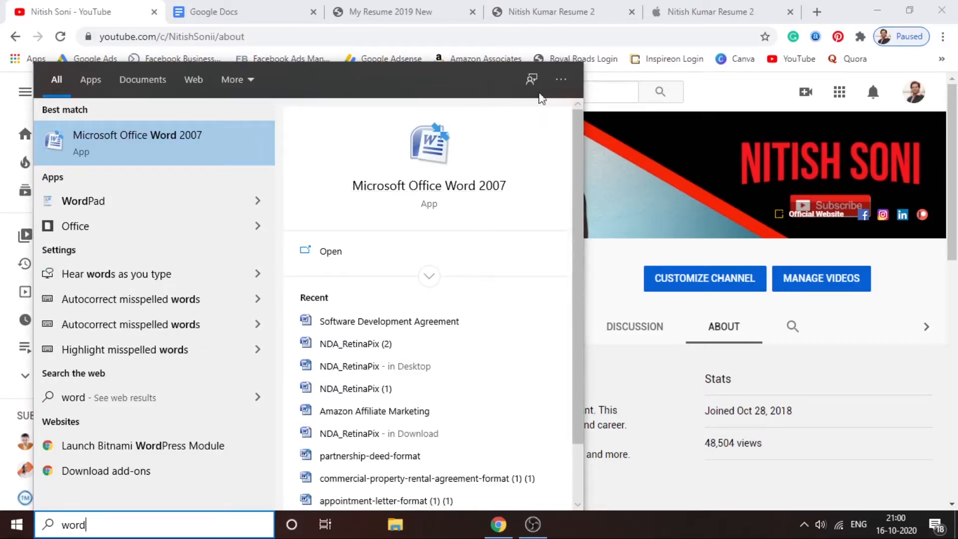
pyautogui.click(197, 10)
pyautogui.click(200, 11)
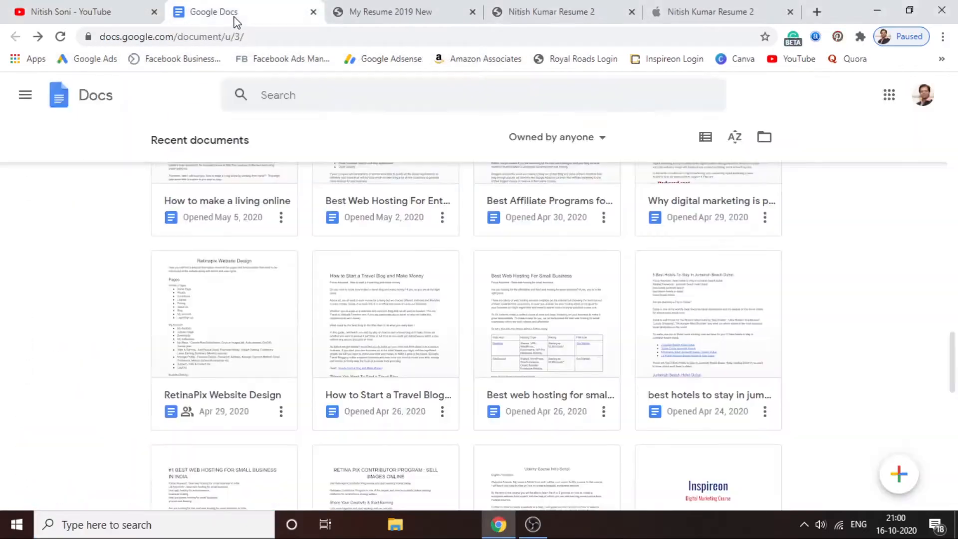
# Look through the resume open in iCloud Pages, from its header down to the work experience
pyautogui.click(712, 13)
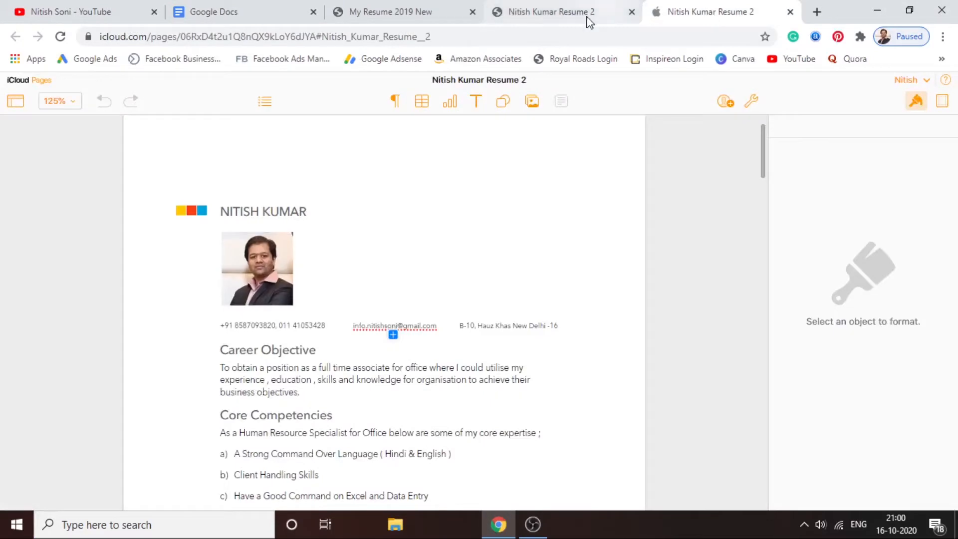
pyautogui.moveTo(302, 164)
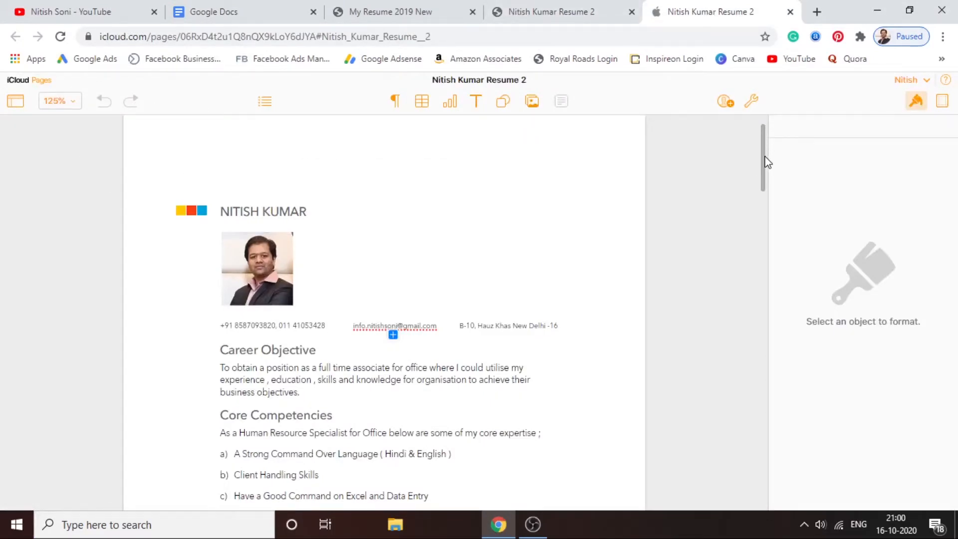
pyautogui.scroll(-10, 765, 200)
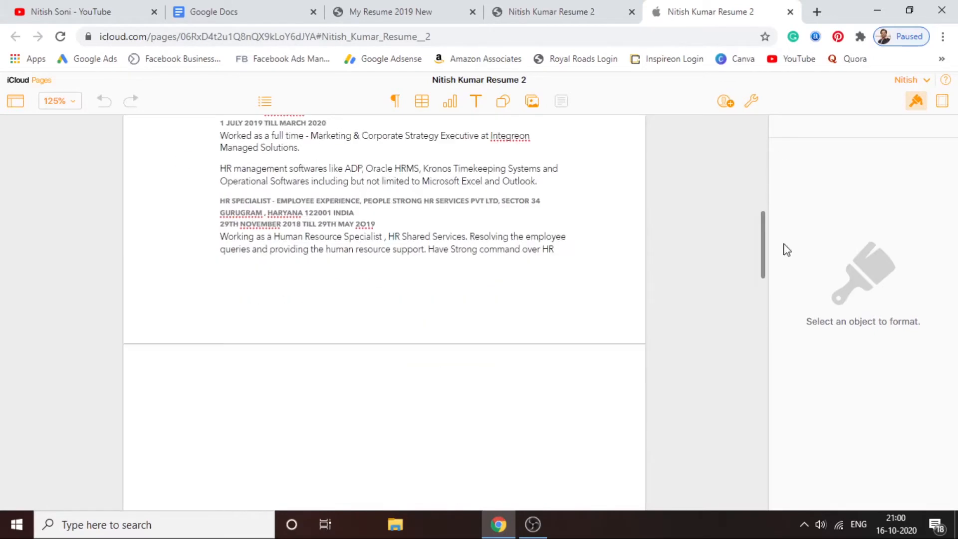
# Return to Google Docs and examine the Serif and Coral resume templates offered for a new document
pyautogui.click(225, 12)
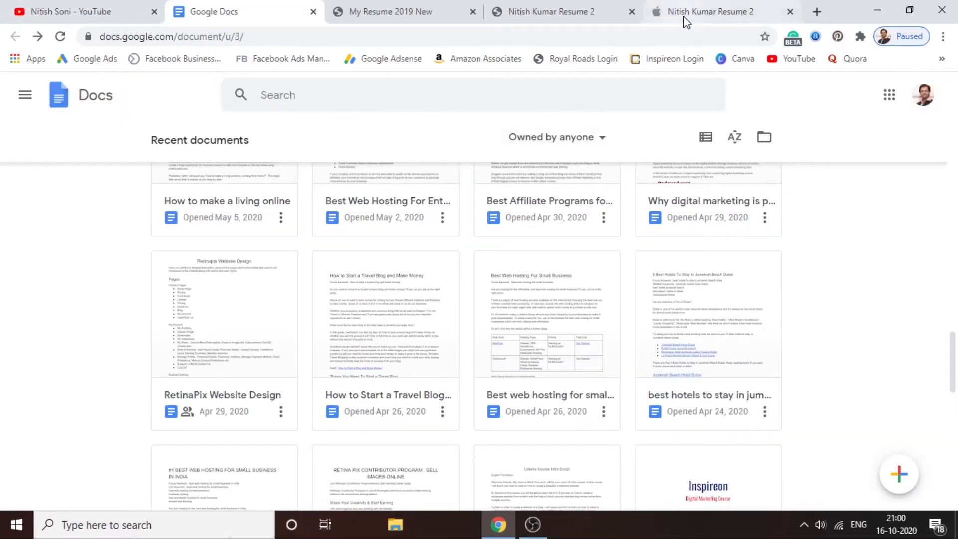
pyautogui.scroll(15, 174, 129)
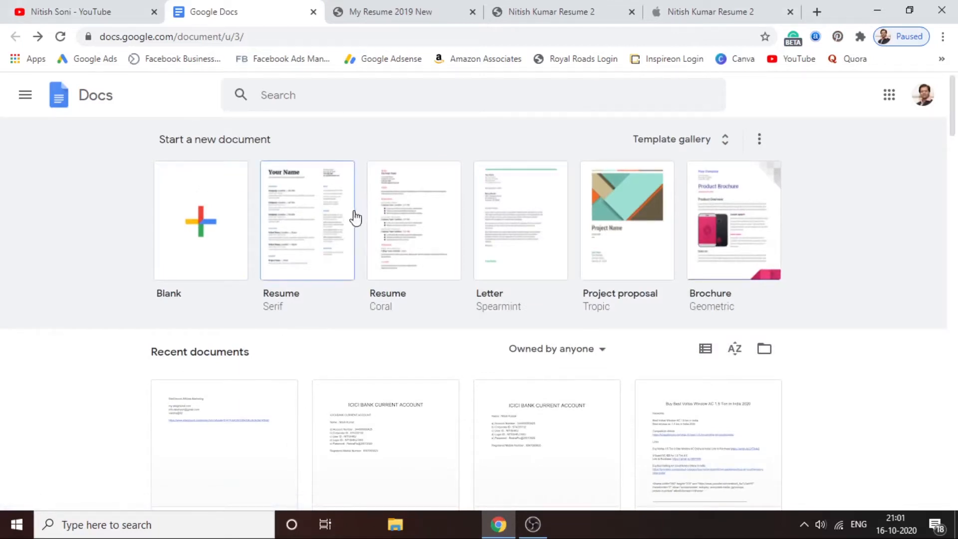
pyautogui.moveTo(953, 122); pyautogui.dragTo(952, 121)
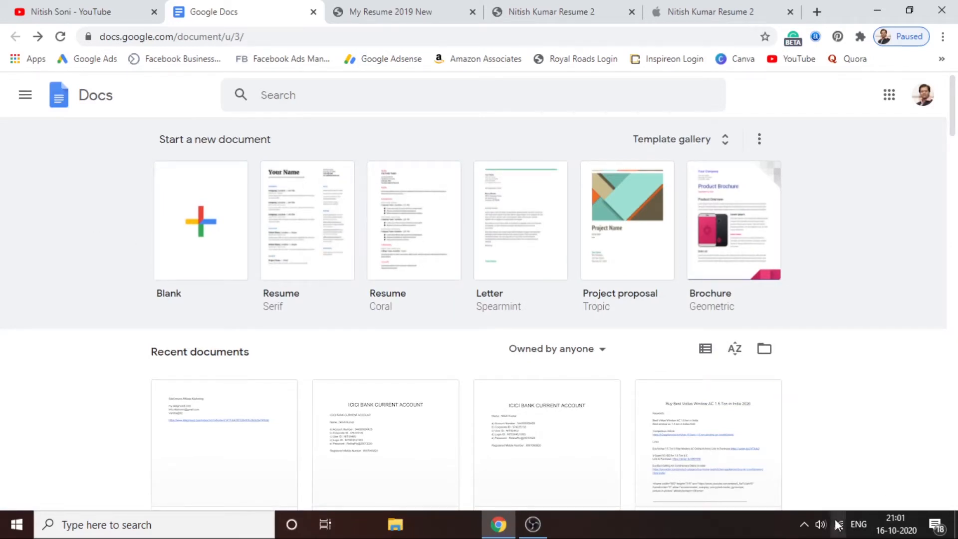
# Open a new browser tab, and start a Notepad note containing "90% resume -"
pyautogui.click(817, 11)
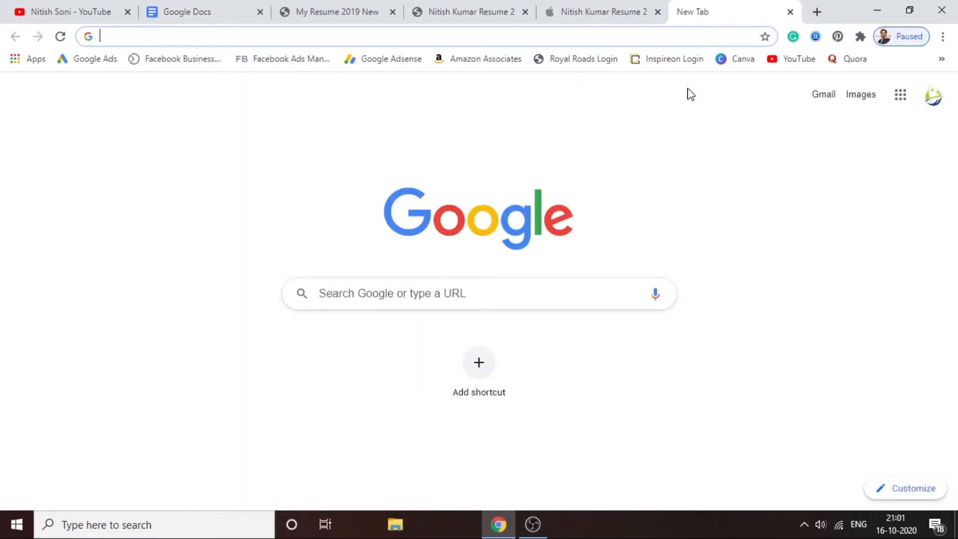
pyautogui.click(142, 523)
pyautogui.write('notep')
pyautogui.press('Return')
pyautogui.press('Return')
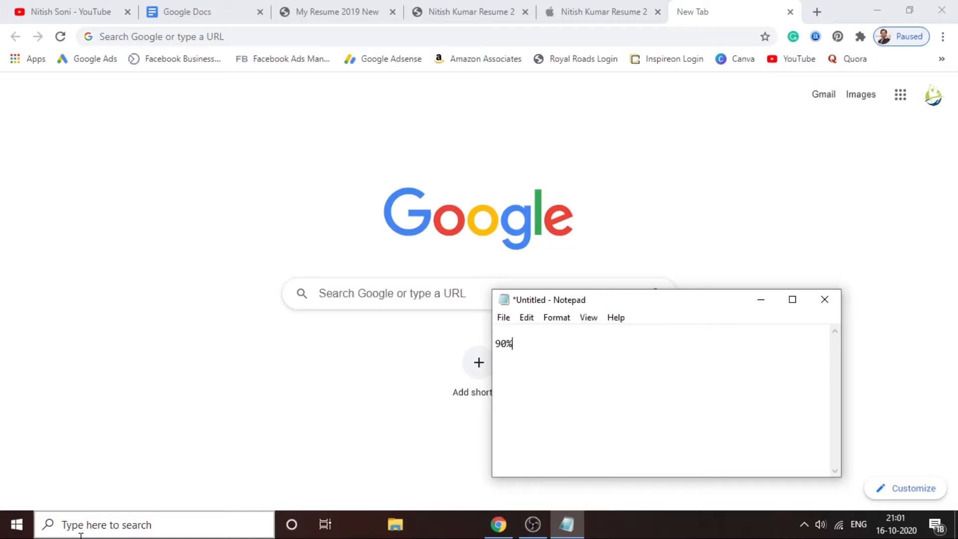
pyautogui.write('esume -')
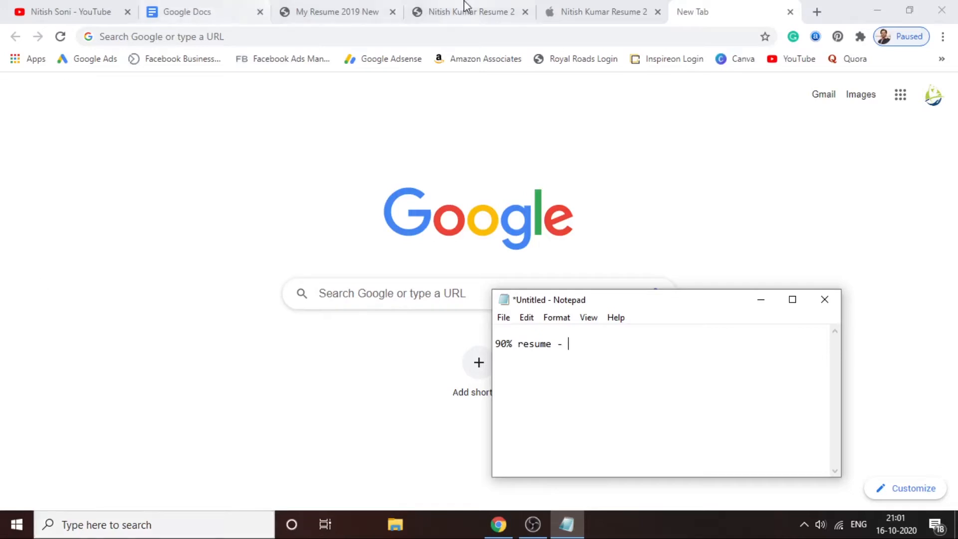
# Switch back to the iCloud Pages resume and examine its photo, contact details, career objective and core competencies
pyautogui.click(599, 11)
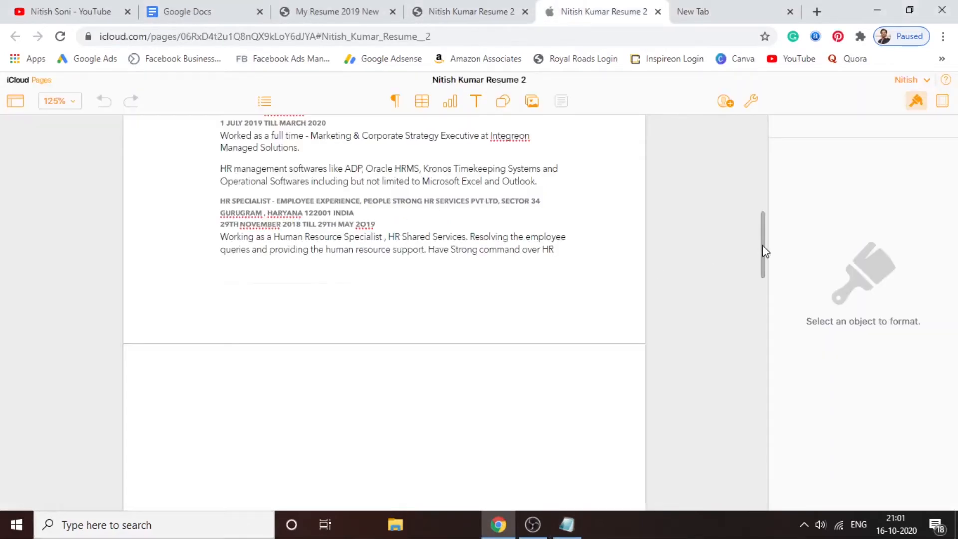
pyautogui.moveTo(764, 247); pyautogui.dragTo(763, 153)
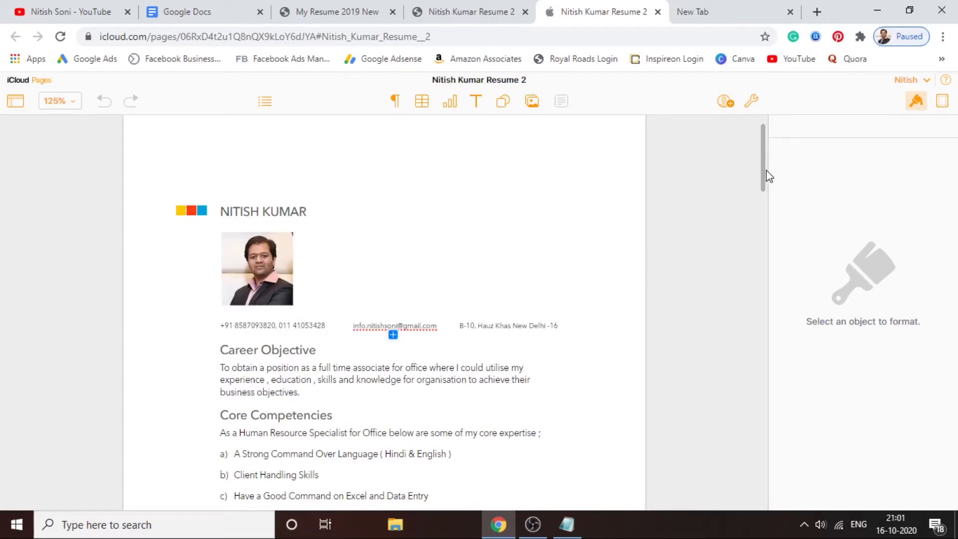
pyautogui.moveTo(768, 176); pyautogui.dragTo(761, 203)
pyautogui.scroll(8, 505, 264)
pyautogui.moveTo(762, 175); pyautogui.dragTo(764, 183)
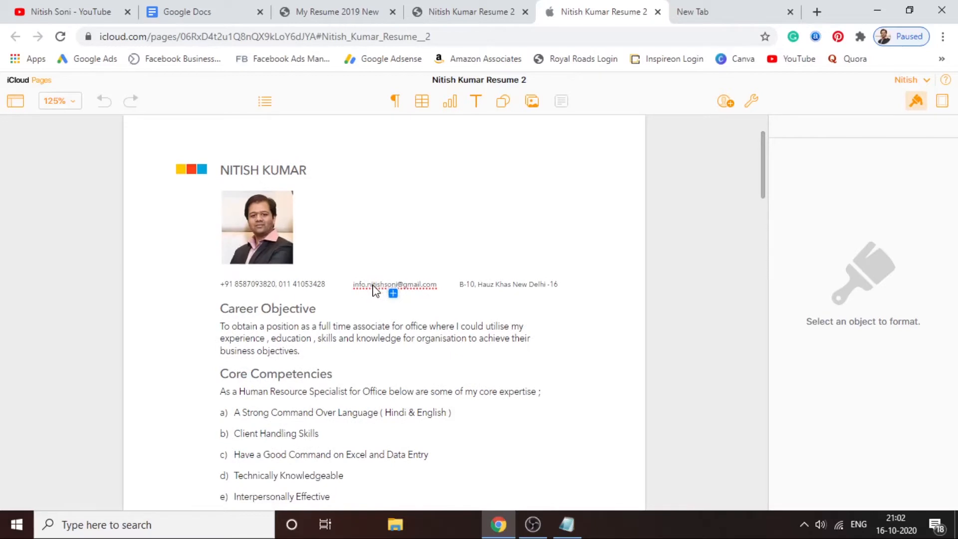
# Highlight and read the whole Career Objective paragraph in the resume
pyautogui.moveTo(763, 187)
pyautogui.mouseDown()
pyautogui.moveTo(763, 206)
pyautogui.moveTo(762, 196)
pyautogui.mouseUp()
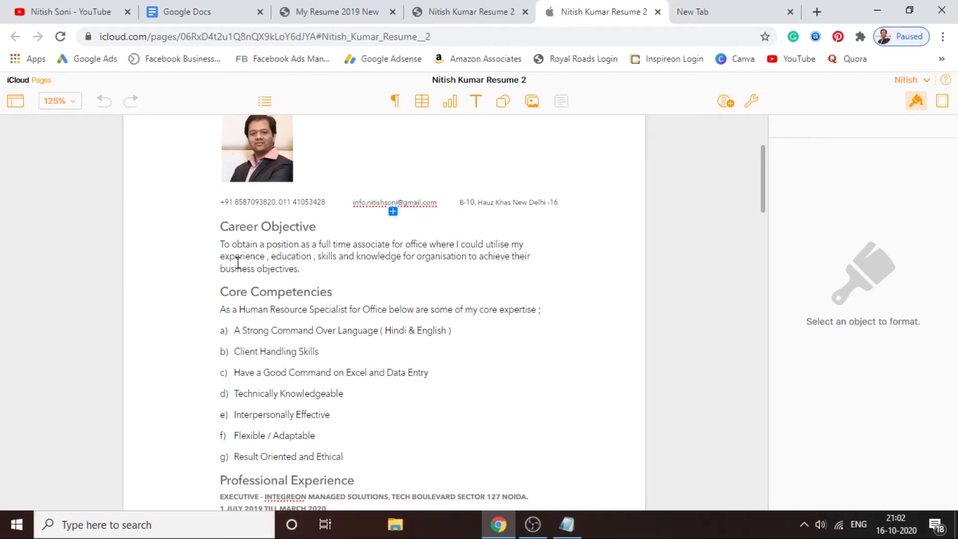
pyautogui.moveTo(220, 245); pyautogui.dragTo(309, 268)
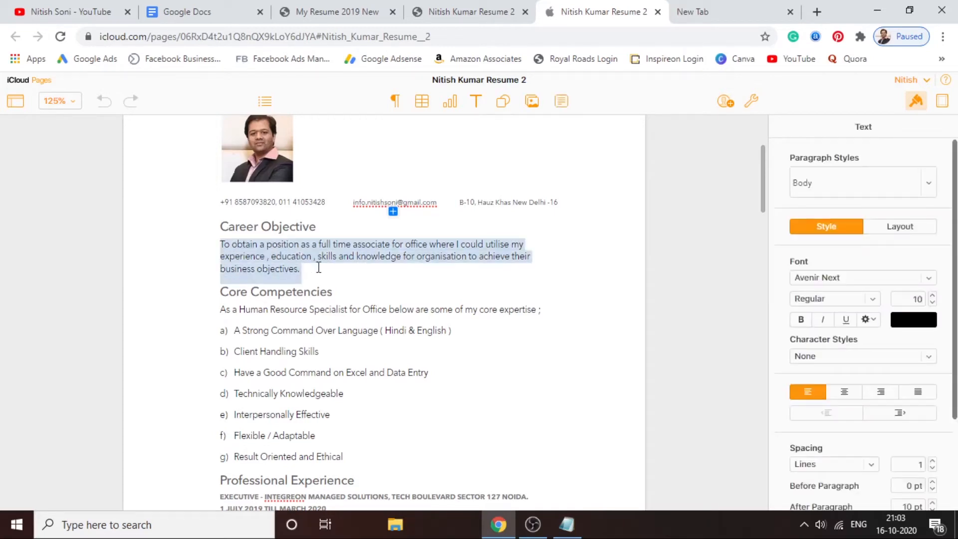
pyautogui.click(329, 273)
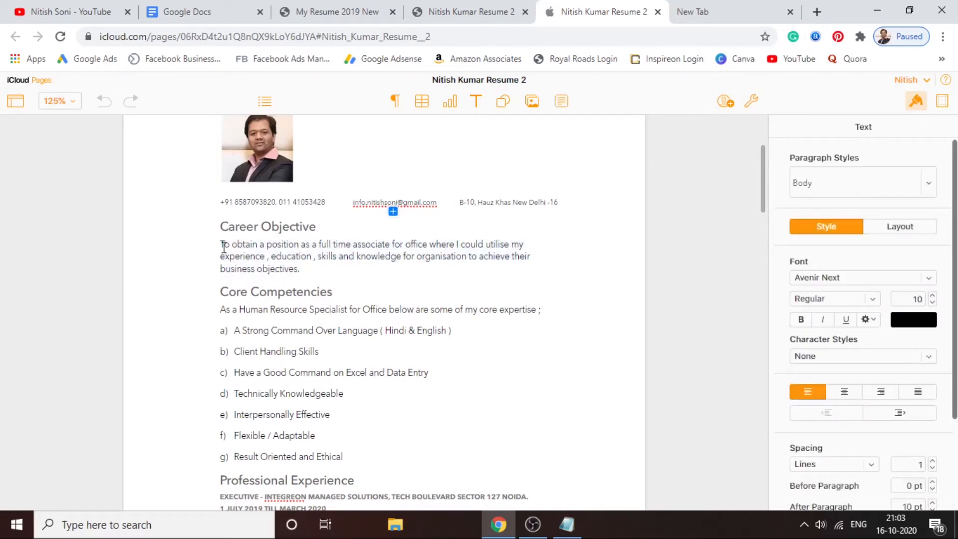
pyautogui.moveTo(223, 247); pyautogui.dragTo(245, 246)
pyautogui.click(302, 270)
pyautogui.moveTo(221, 244); pyautogui.dragTo(310, 269)
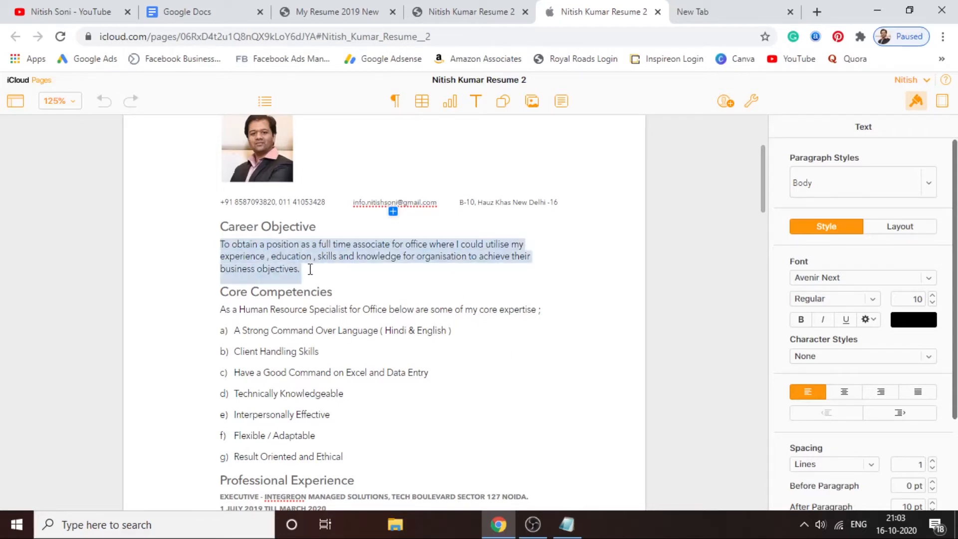
pyautogui.click(387, 285)
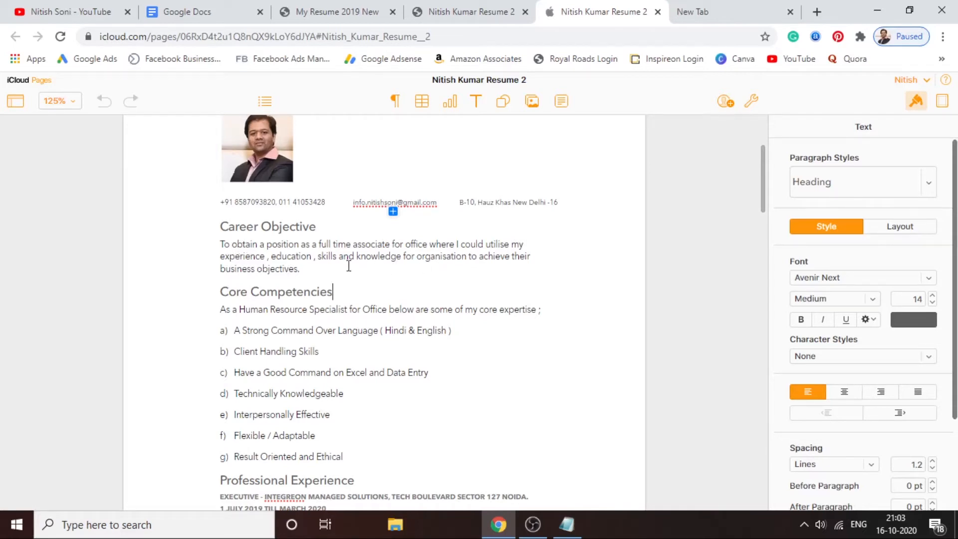
# Highlight the key phrases of the Career Objective one by one, from the position sought and experience to the organisation's business objectives
pyautogui.moveTo(272, 245); pyautogui.dragTo(428, 245)
pyautogui.moveTo(222, 257); pyautogui.dragTo(268, 257)
pyautogui.moveTo(276, 256); pyautogui.dragTo(397, 259)
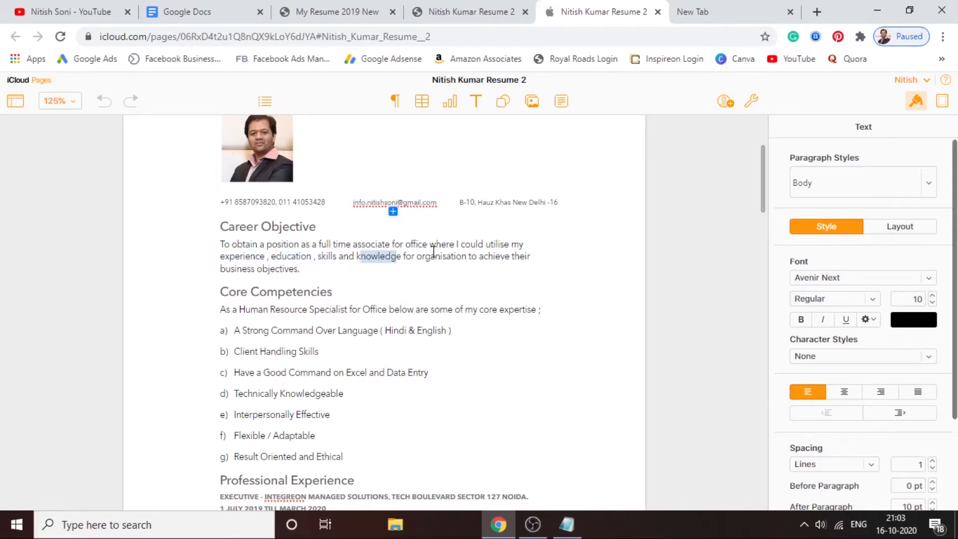
pyautogui.moveTo(486, 257); pyautogui.dragTo(535, 268)
pyautogui.click(537, 272)
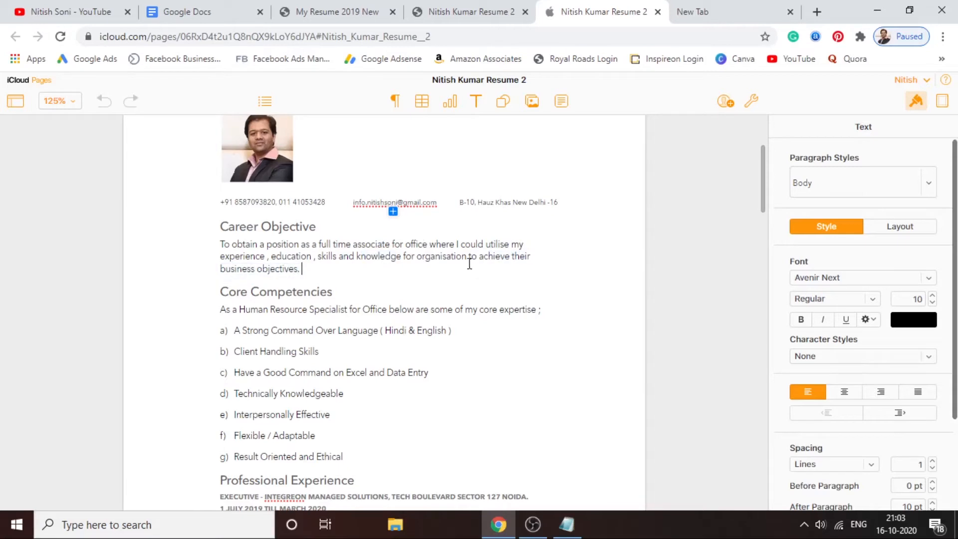
pyautogui.moveTo(420, 257); pyautogui.dragTo(511, 270)
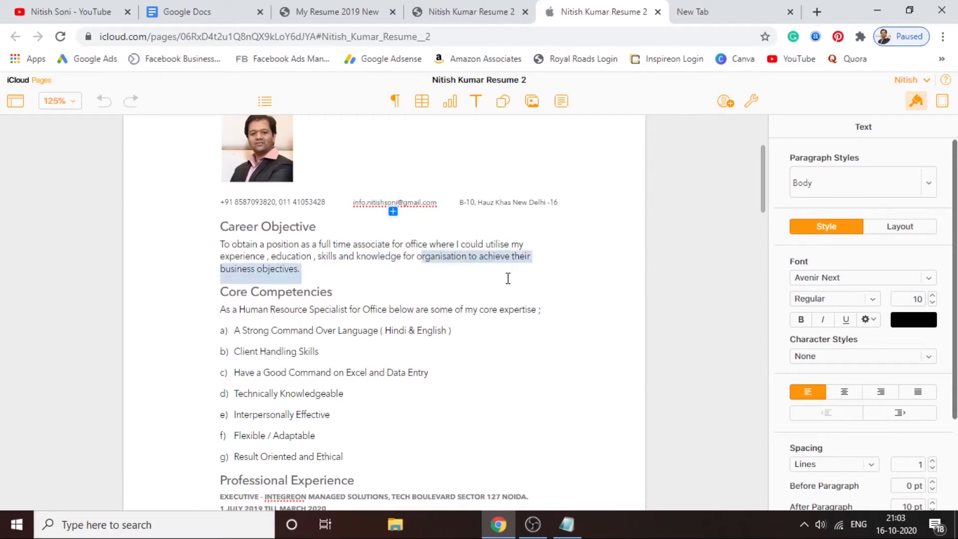
pyautogui.click(508, 278)
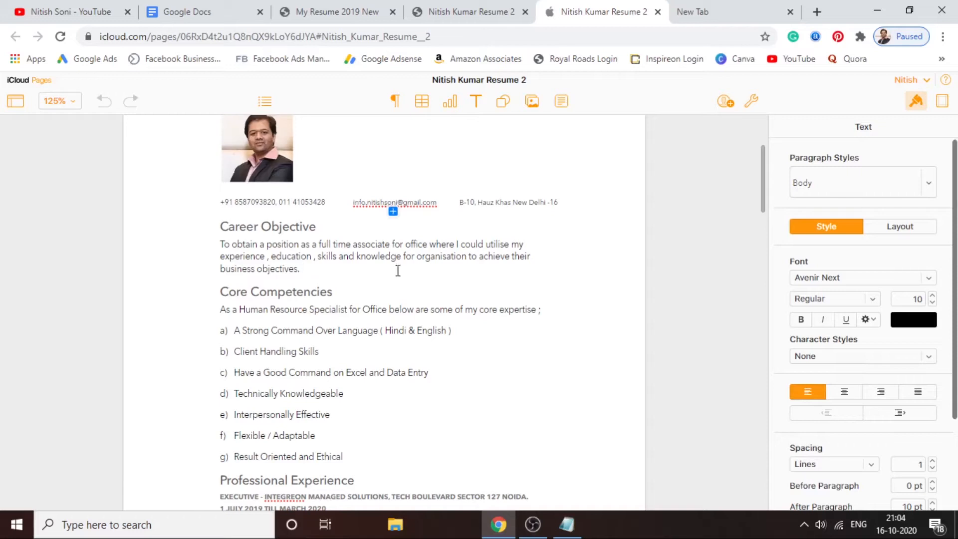
pyautogui.moveTo(223, 268); pyautogui.dragTo(292, 270)
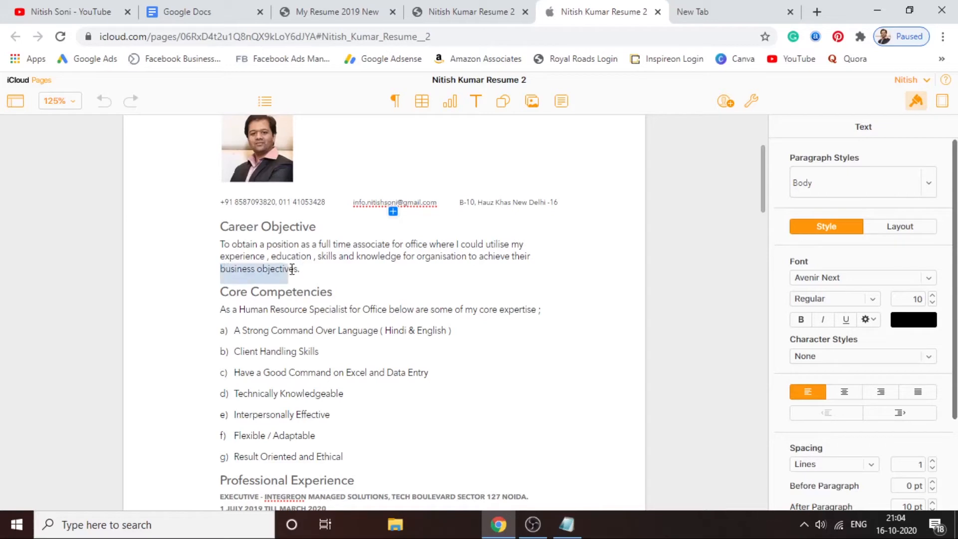
pyautogui.click(312, 270)
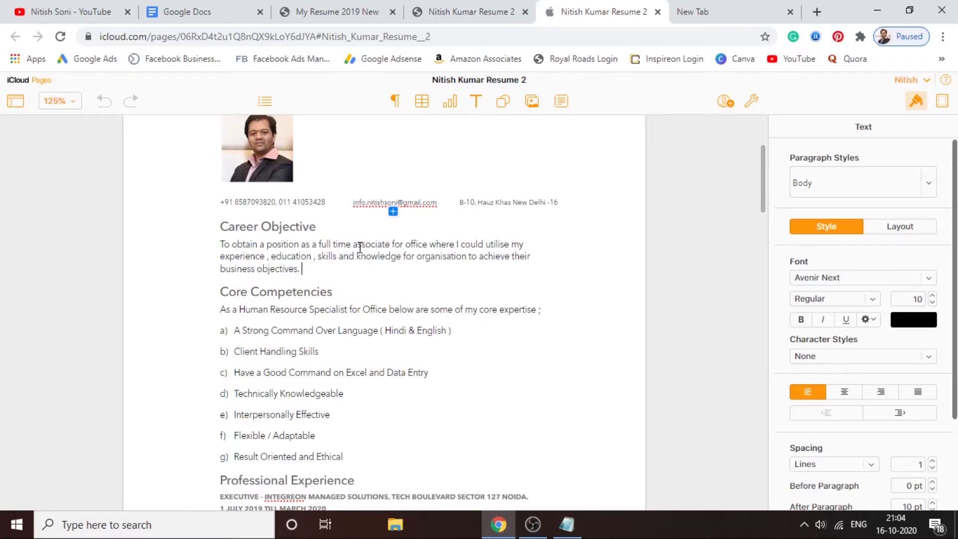
# Highlight "full time associate" in the Career Objective, and reread the complete paragraph
pyautogui.moveTo(319, 244); pyautogui.dragTo(389, 245)
pyautogui.click(392, 256)
pyautogui.moveTo(300, 269); pyautogui.dragTo(222, 244)
pyautogui.click(317, 269)
pyautogui.moveTo(316, 269); pyautogui.dragTo(222, 245)
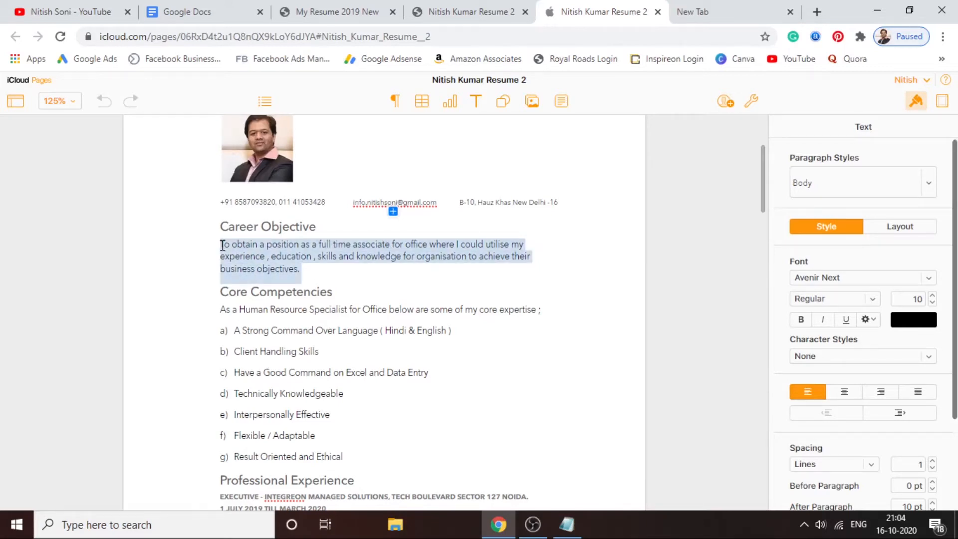
pyautogui.click(306, 271)
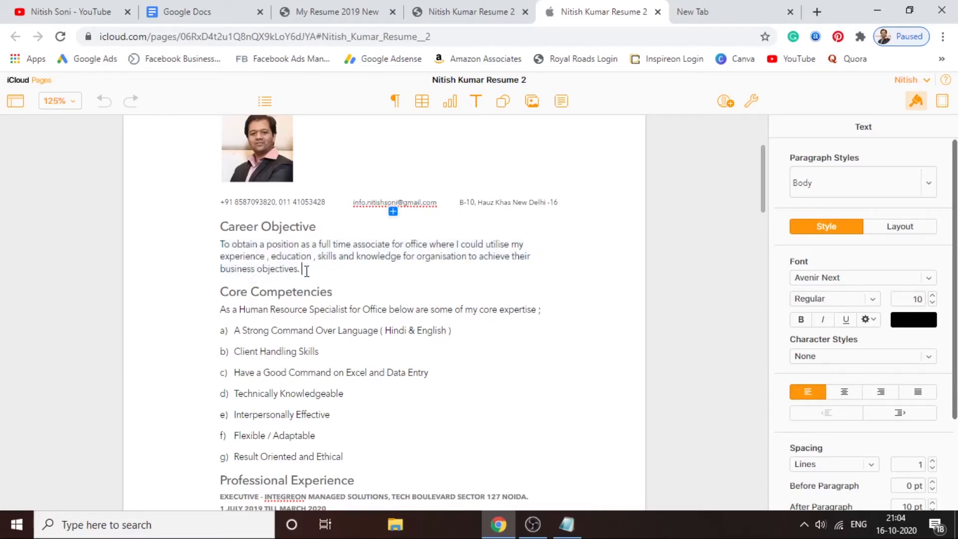
pyautogui.moveTo(307, 271); pyautogui.dragTo(220, 244)
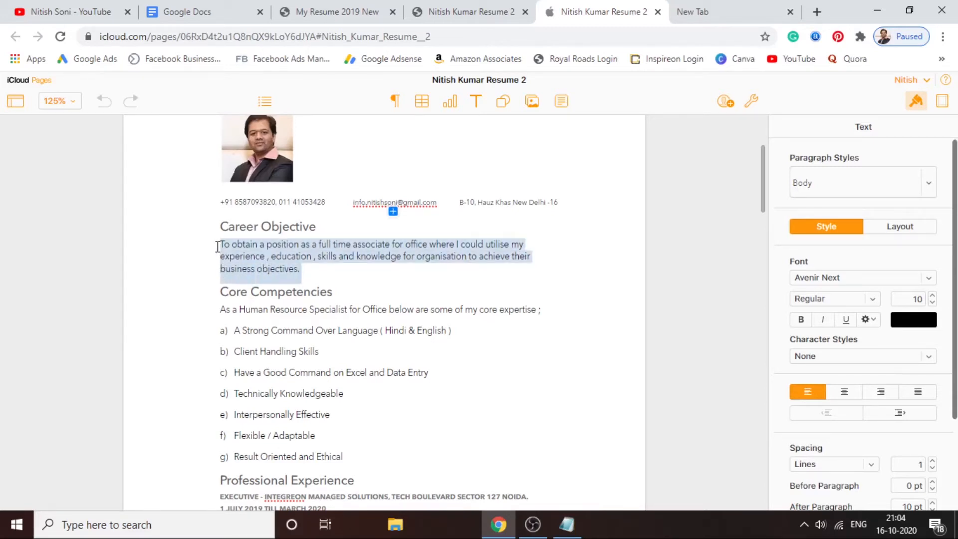
pyautogui.click(299, 258)
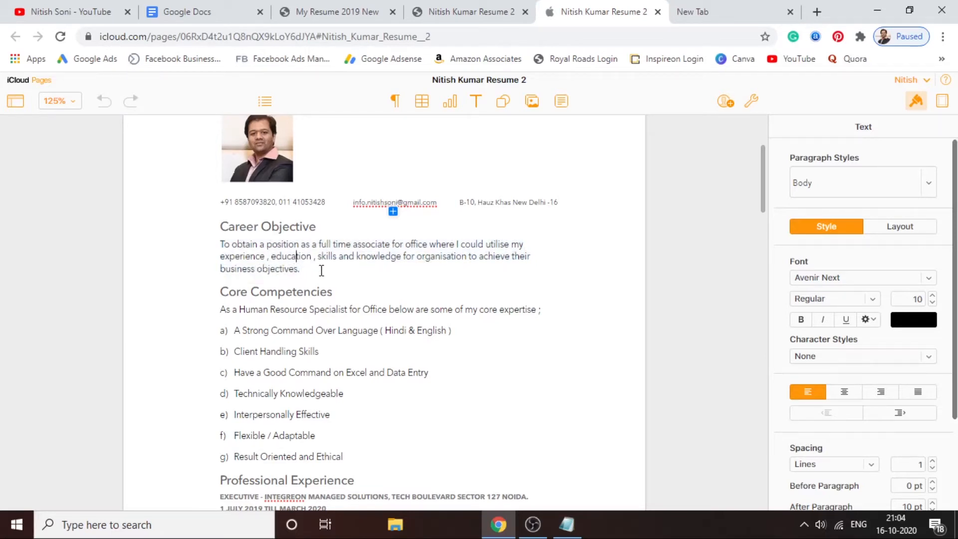
# Move on from the Career Objective section and highlight the Core Competencies heading
pyautogui.moveTo(221, 227); pyautogui.dragTo(699, 209)
pyautogui.moveTo(759, 189); pyautogui.dragTo(761, 202)
pyautogui.click(220, 210)
pyautogui.moveTo(220, 210); pyautogui.dragTo(331, 210)
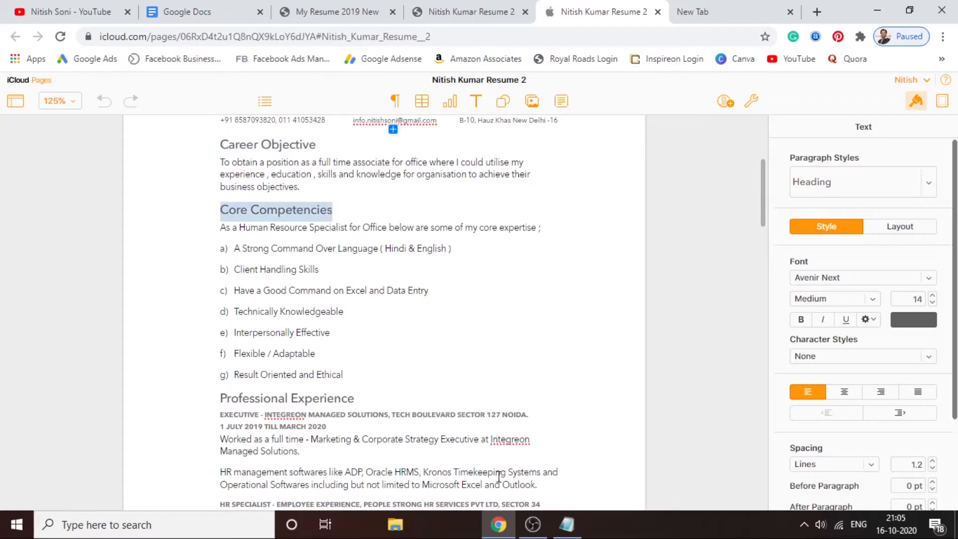
# Switch to the Notepad note, add "Career Objective" below the personal details, and minimize the note
pyautogui.click(567, 524)
pyautogui.press('Return')
pyautogui.press('Return')
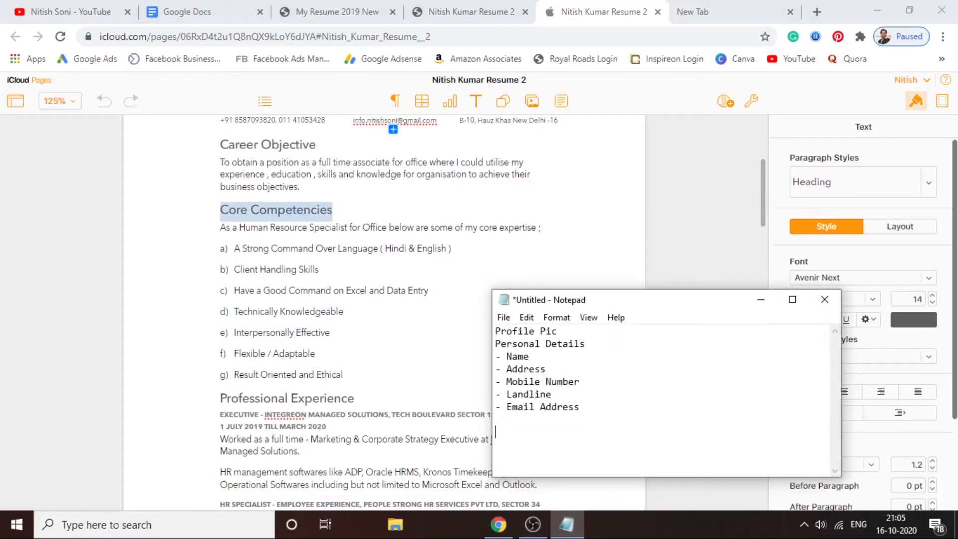
pyautogui.write('Career Objective')
pyautogui.click(761, 300)
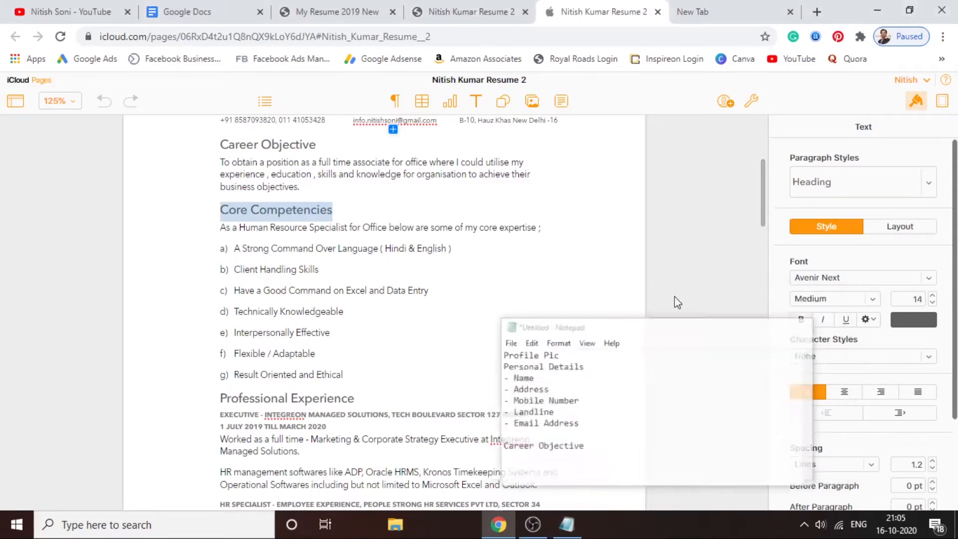
# Review the resume again from its header and photo through the Career Objective down to Core Competencies
pyautogui.moveTo(762, 183); pyautogui.dragTo(759, 154)
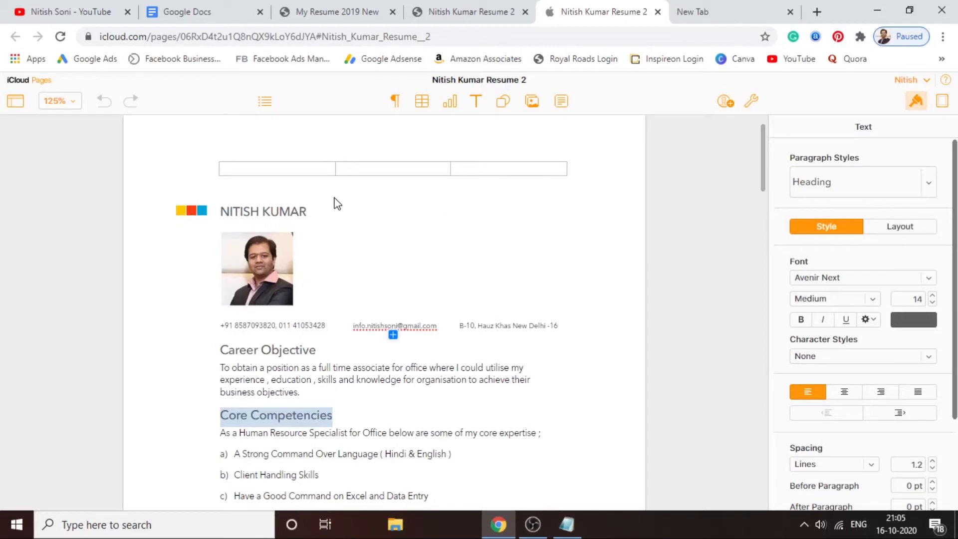
pyautogui.click(500, 262)
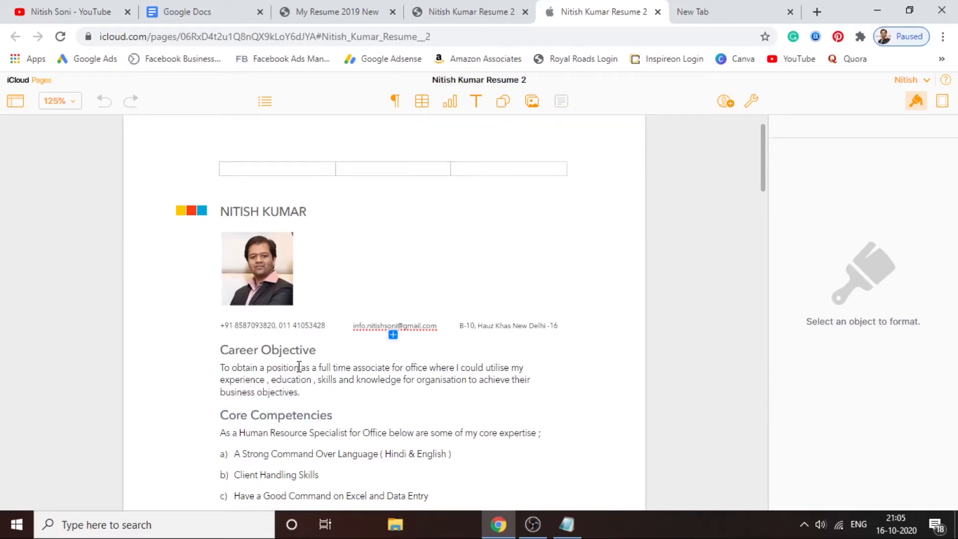
pyautogui.moveTo(222, 368); pyautogui.dragTo(306, 392)
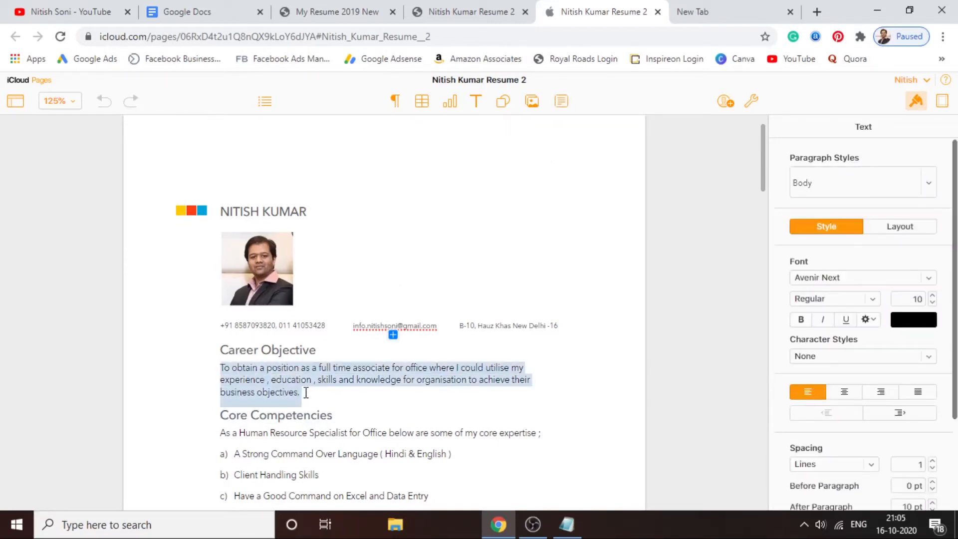
pyautogui.moveTo(762, 175); pyautogui.dragTo(764, 211)
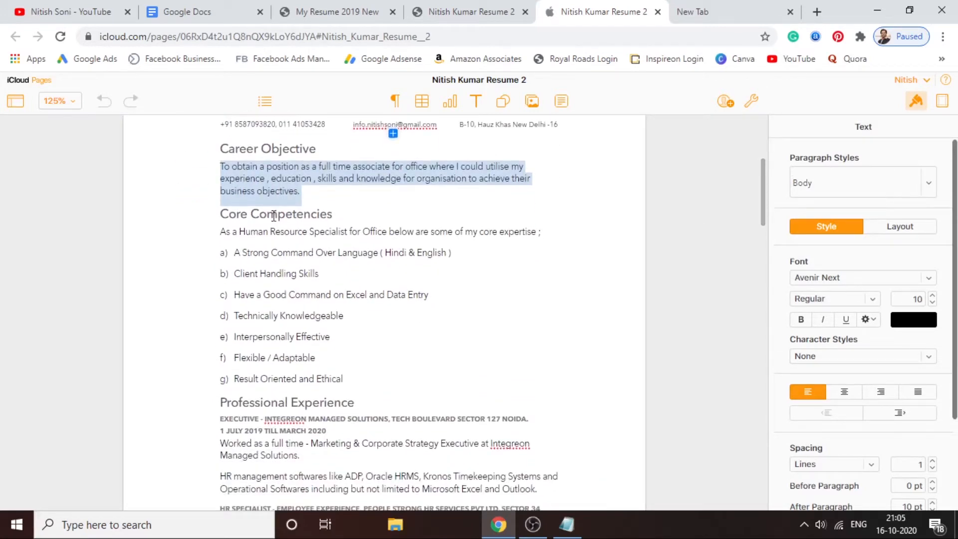
pyautogui.click(365, 274)
# Switch to the Notepad note and add "Core Competencies" below "Career Objective"
pyautogui.click(566, 524)
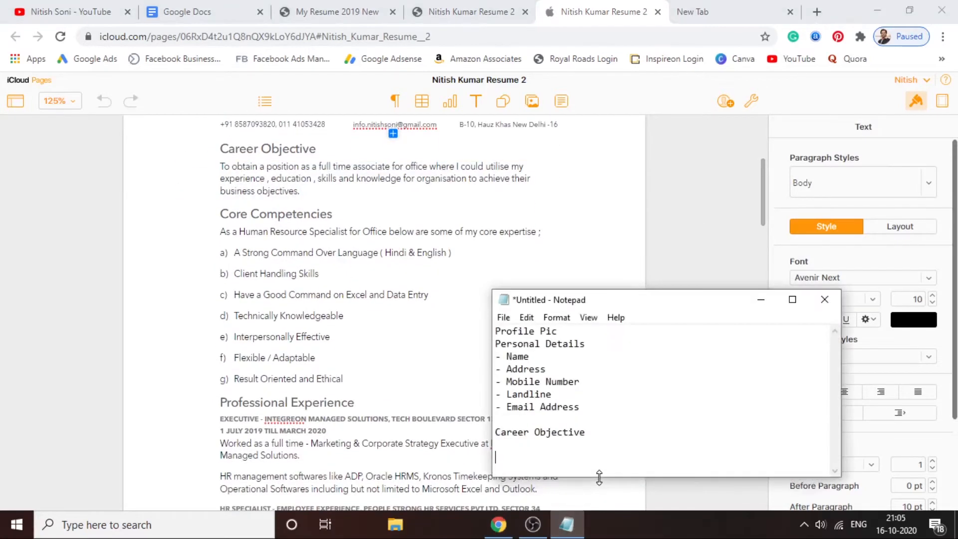
pyautogui.write('Core Compe')
pyautogui.press('BackSpace')
pyautogui.press('BackSpace')
pyautogui.press('BackSpace')
pyautogui.press('BackSpace')
pyautogui.press('BackSpace')
pyautogui.write('encies')
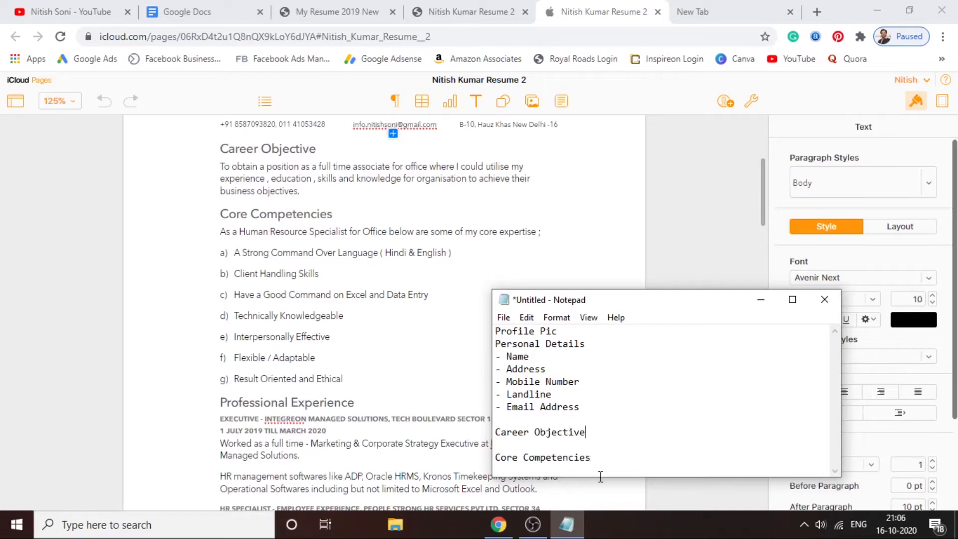
# Label the note's Career Objective "a)" and Core Competencies "b)" without a blank line between them, start item "c)", and minimize the note
pyautogui.write('a)')
pyautogui.press('End')
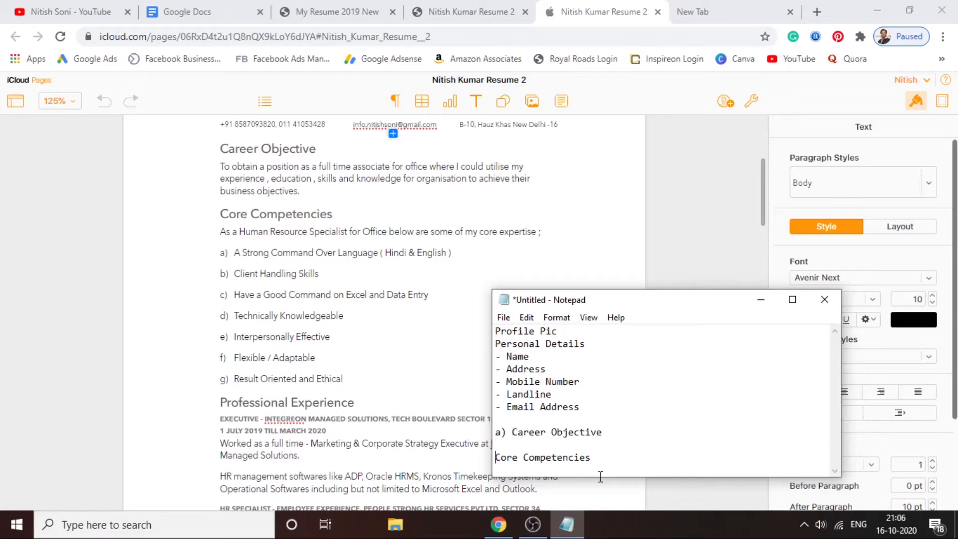
pyautogui.press('Down')
pyautogui.press('Down')
pyautogui.write('b)')
pyautogui.press('Up')
pyautogui.press('BackSpace')
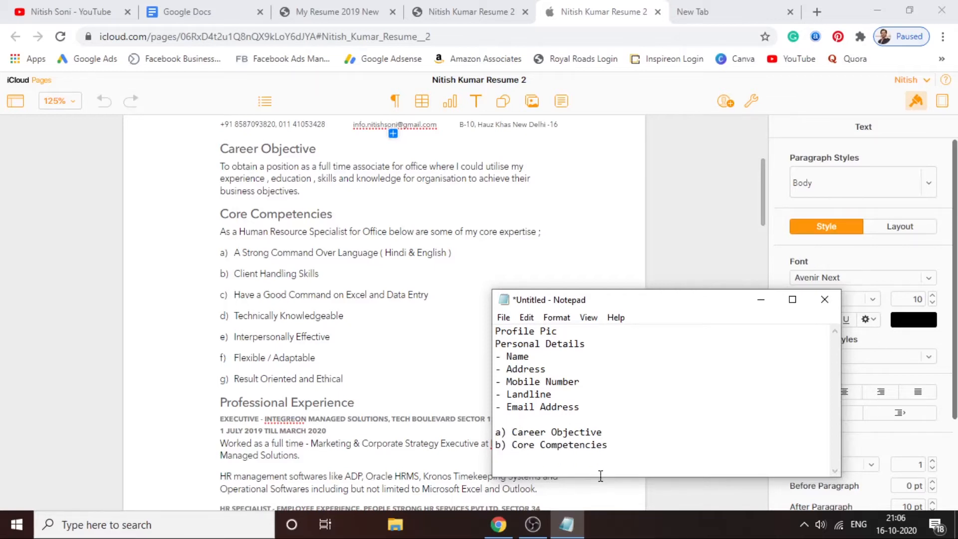
pyautogui.write('c)')
pyautogui.click(774, 305)
# Highlight the Core Competencies heading in the resume and look over the list beneath it
pyautogui.moveTo(221, 216); pyautogui.dragTo(331, 223)
pyautogui.click(354, 270)
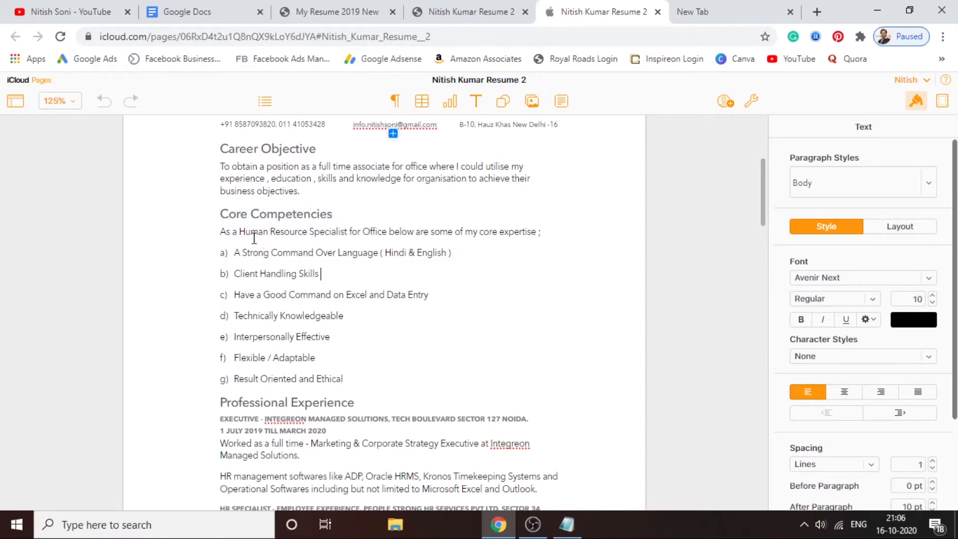
pyautogui.moveTo(221, 216); pyautogui.dragTo(334, 215)
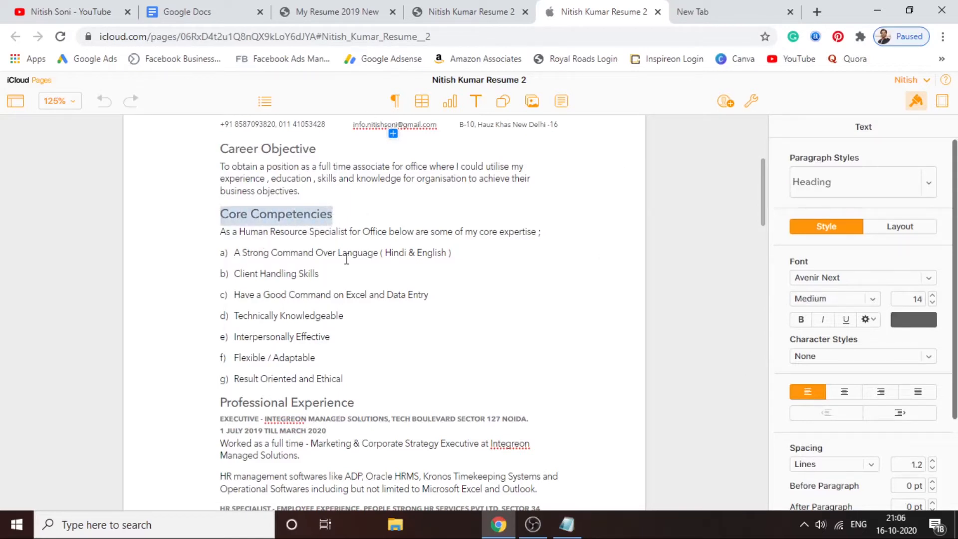
pyautogui.click(375, 257)
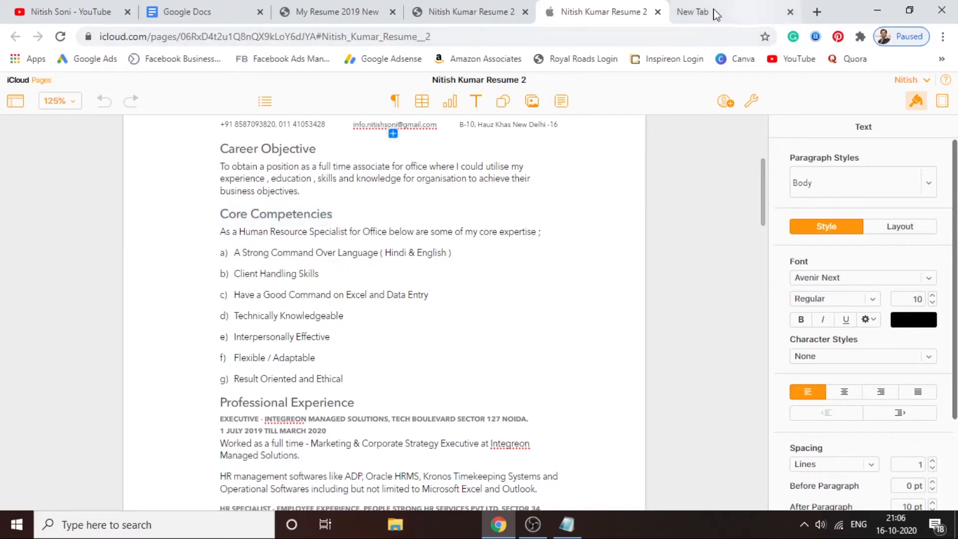
# Open naukri.com in the empty browser tab
pyautogui.click(757, 15)
pyautogui.write('naukri')
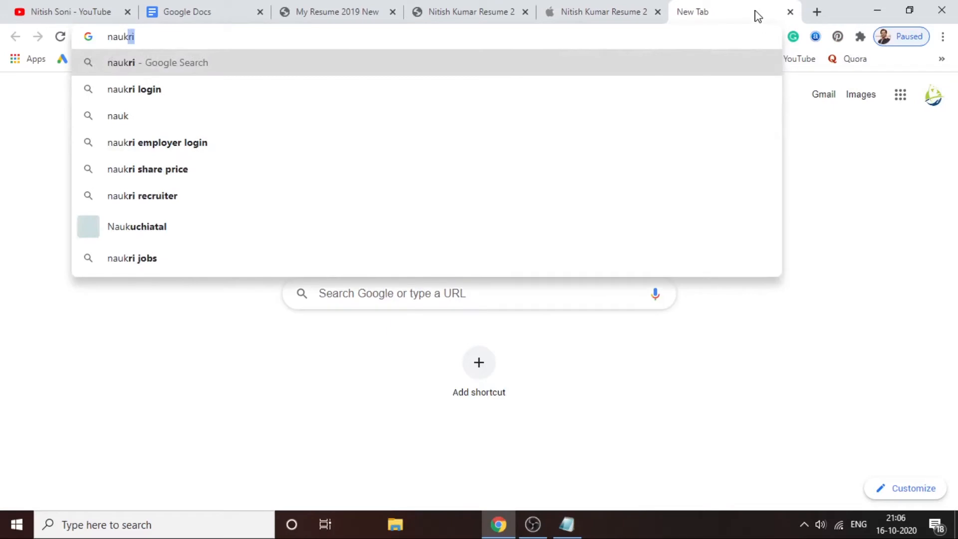
pyautogui.write('.com')
pyautogui.press('Return')
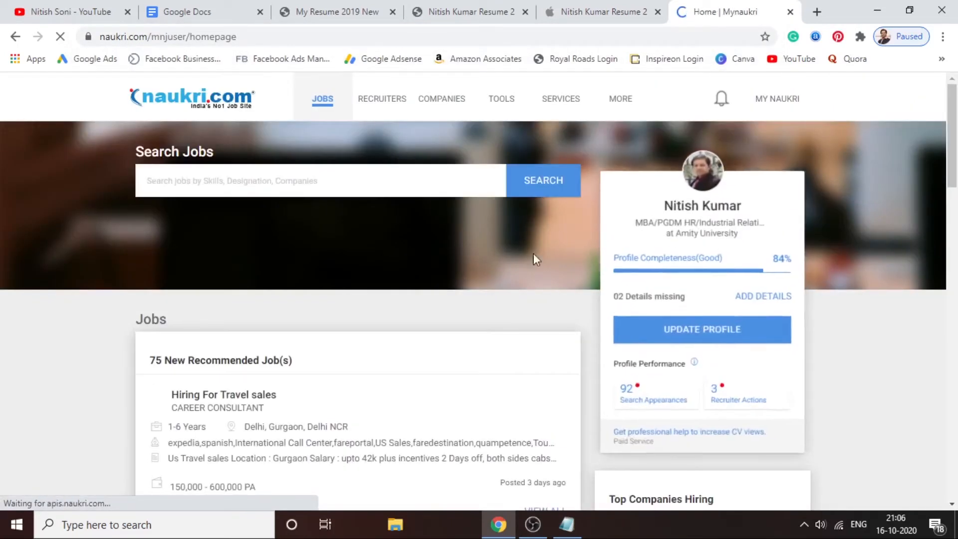
# Search Naukri for HR Executive jobs and open the Senior HR Executive listing from Stanford Laboratories Pvt Ltd
pyautogui.click(342, 177)
pyautogui.write('hr')
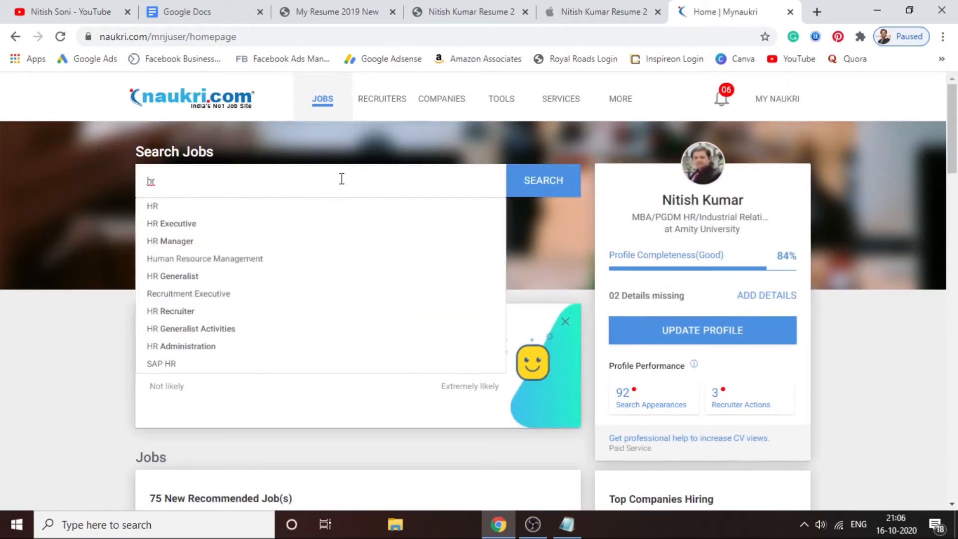
pyautogui.click(216, 225)
pyautogui.click(630, 186)
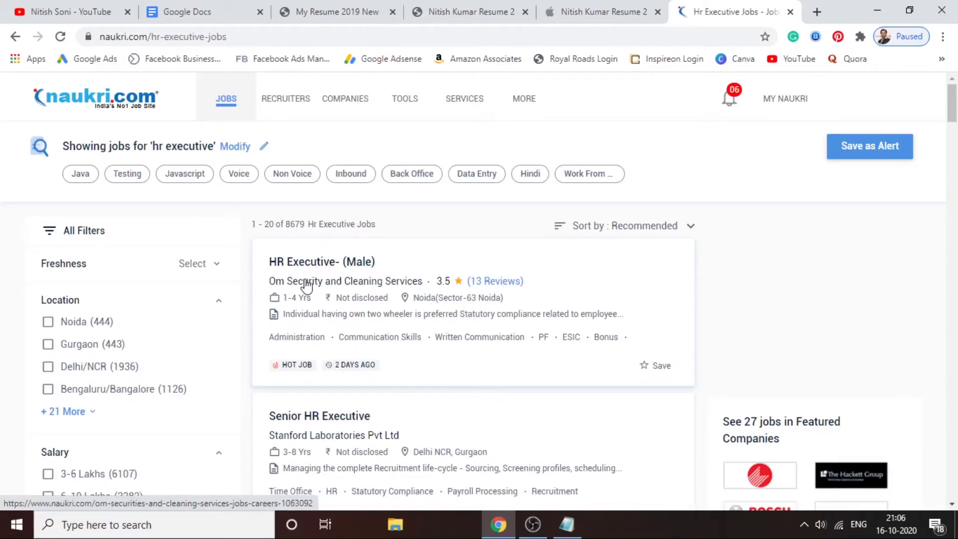
pyautogui.scroll(-5, 351, 350)
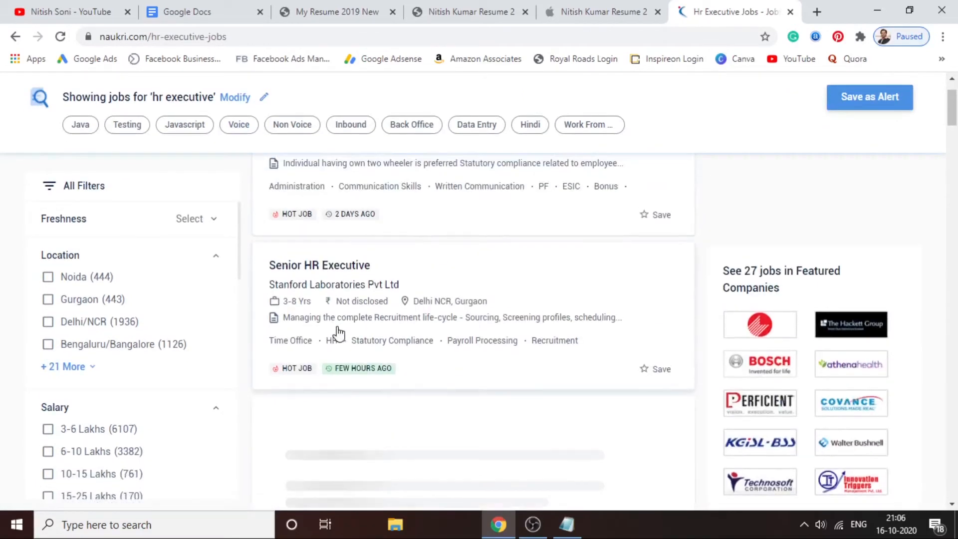
pyautogui.click(327, 268)
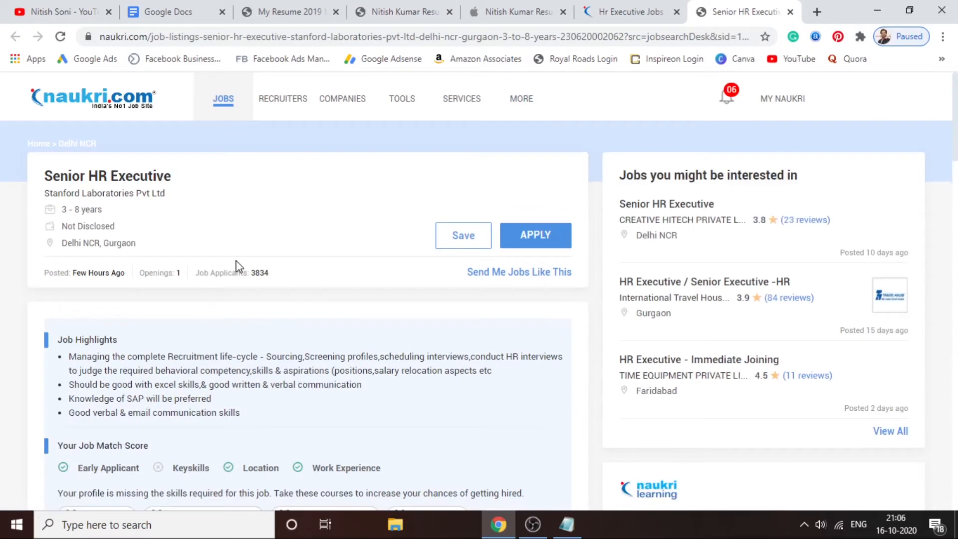
# Read through the Job Highlights of the Senior HR Executive listing, highlighting the communication, SAP, Excel and recruitment life-cycle points
pyautogui.scroll(-2, 343, 219)
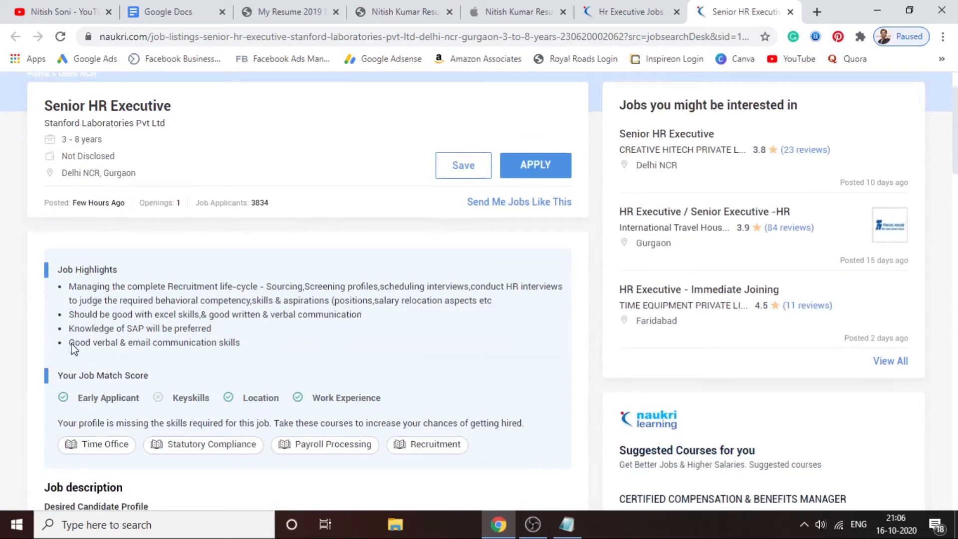
pyautogui.moveTo(70, 343); pyautogui.dragTo(241, 350)
pyautogui.moveTo(70, 328); pyautogui.dragTo(217, 334)
pyautogui.moveTo(80, 314); pyautogui.dragTo(376, 318)
pyautogui.click(388, 335)
pyautogui.tripleClick(501, 300)
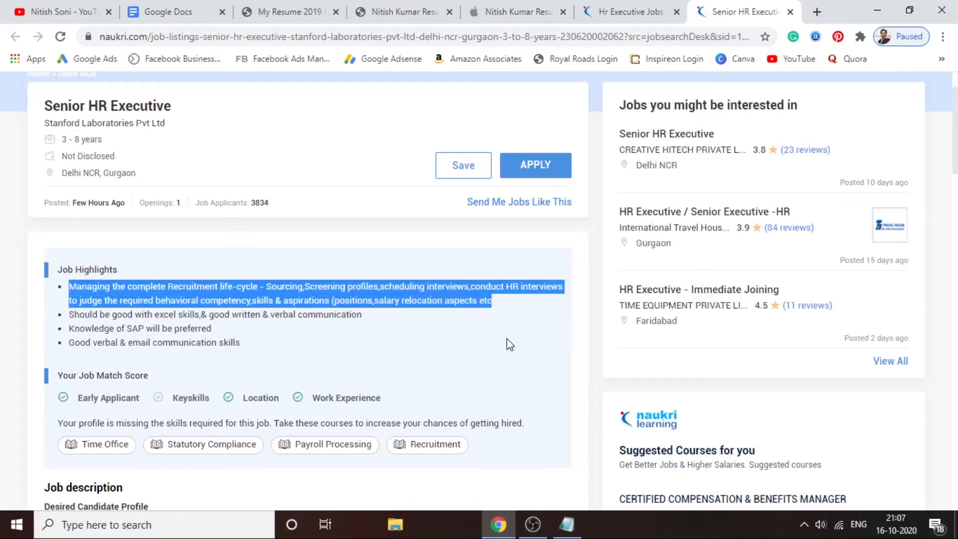
pyautogui.click(463, 333)
# Examine the listing's Job description, from the Desired Candidate Profile through the roles and responsibilities to the other requirements
pyautogui.scroll(-4, 516, 298)
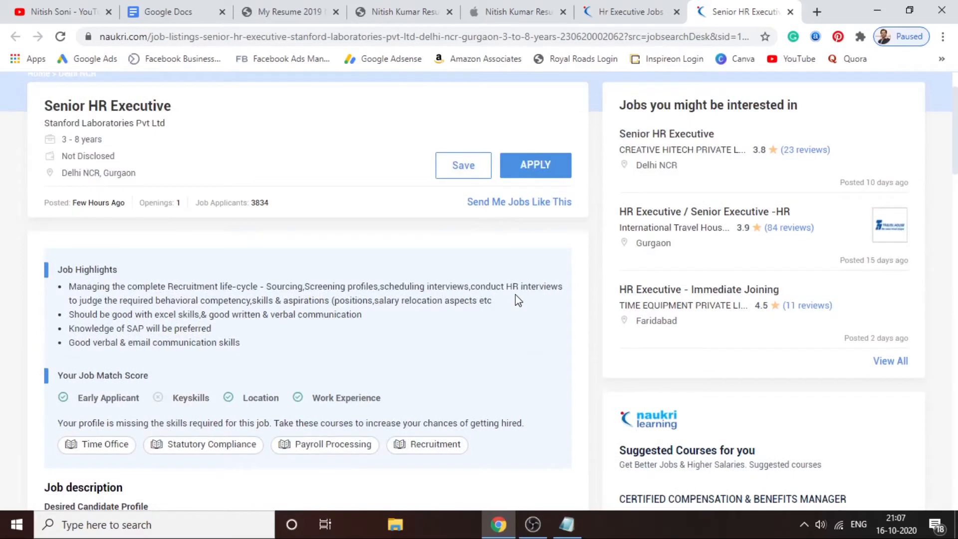
pyautogui.scroll(4, 515, 297)
pyautogui.scroll(-5, 518, 299)
pyautogui.scroll(-4, 514, 300)
pyautogui.scroll(4, 273, 237)
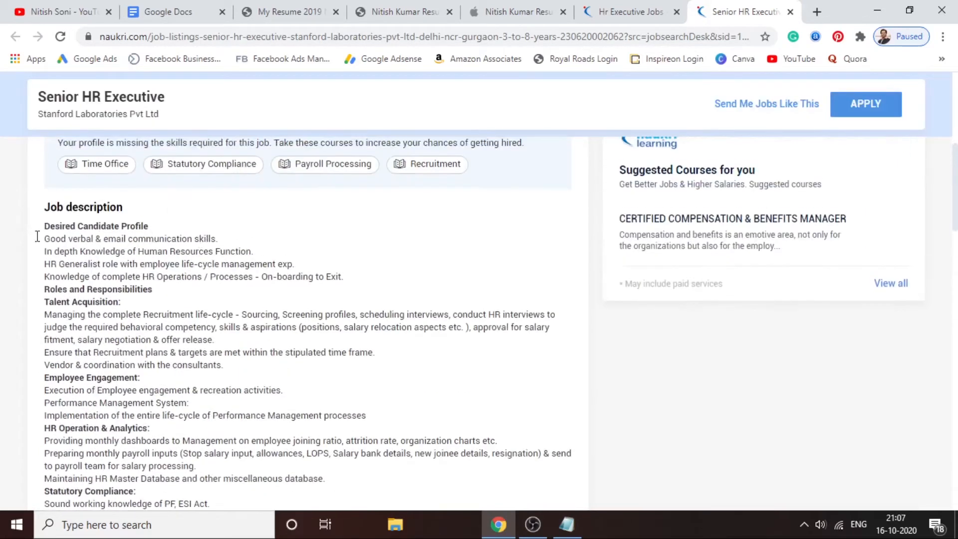
pyautogui.moveTo(43, 214); pyautogui.dragTo(43, 253)
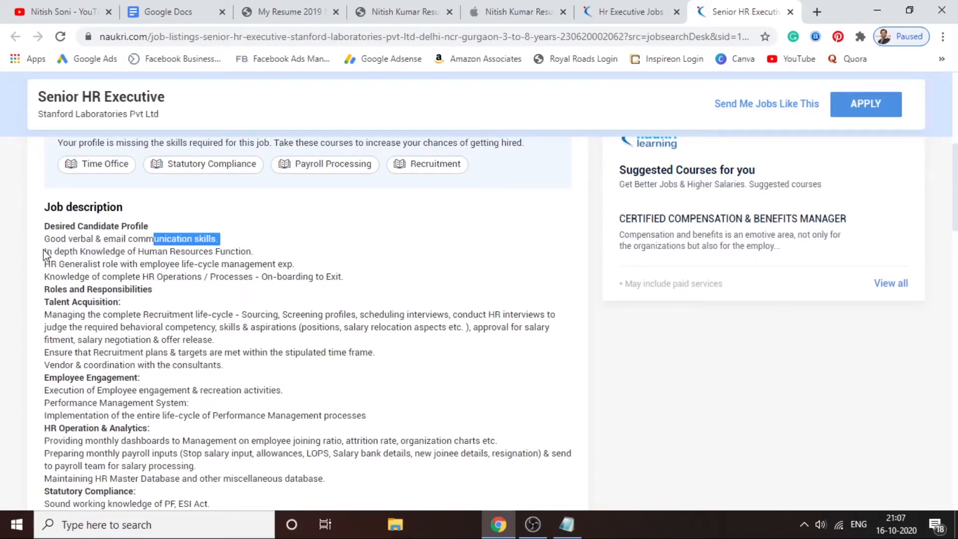
pyautogui.scroll(-1, 172, 222)
pyautogui.scroll(-4, 148, 297)
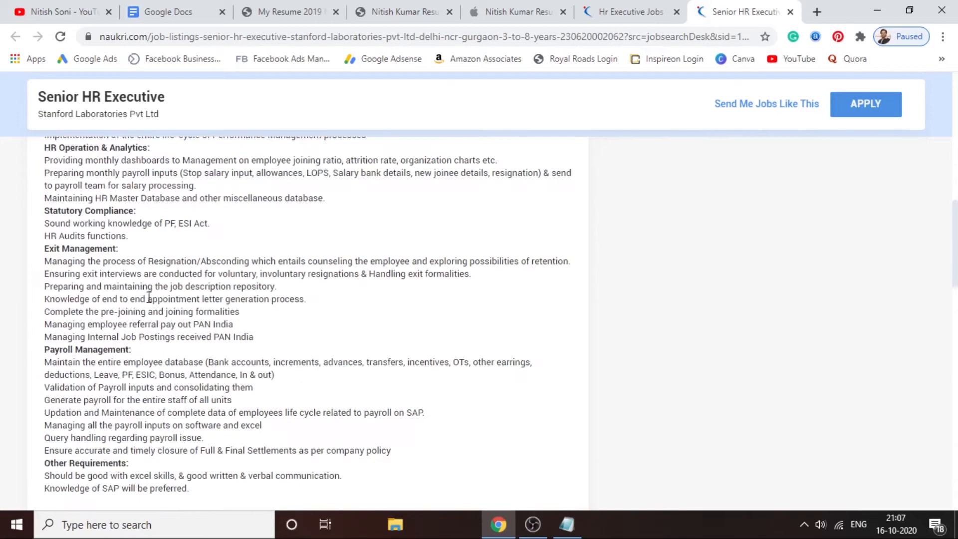
pyautogui.scroll(1, 519, 86)
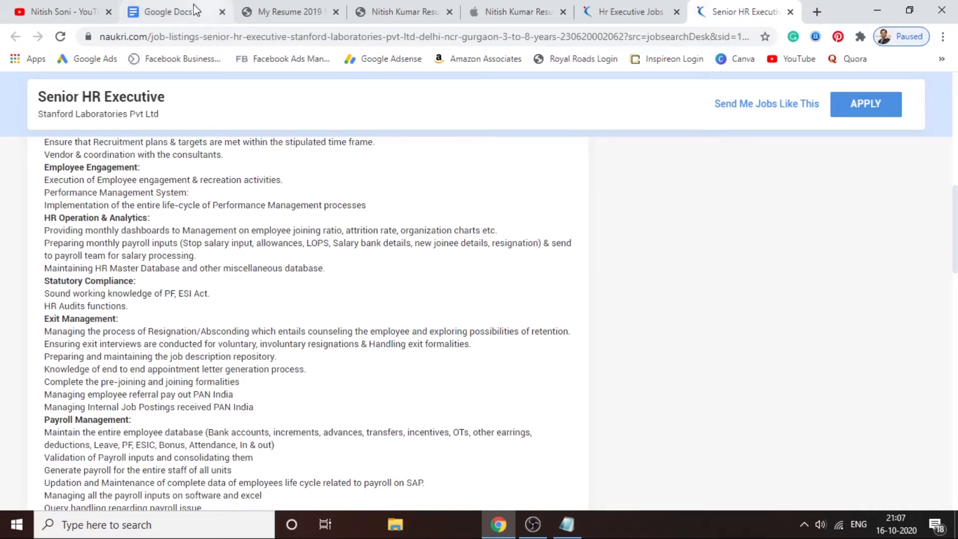
# Return to the iCloud Pages resume and highlight the Core Competencies introduction and the language, client handling and Excel items
pyautogui.click(146, 11)
pyautogui.click(619, 11)
pyautogui.click(519, 11)
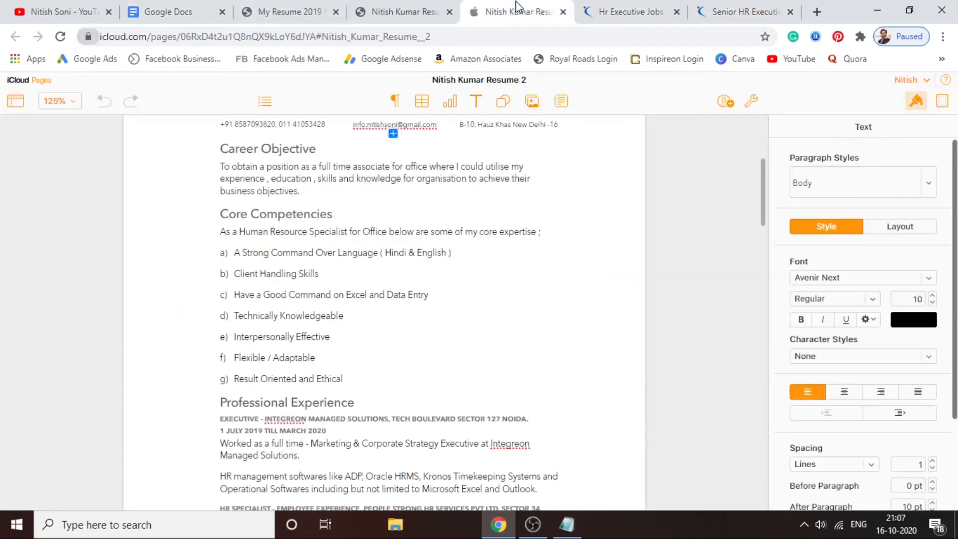
pyautogui.moveTo(248, 238); pyautogui.dragTo(327, 234)
pyautogui.click(325, 232)
pyautogui.moveTo(235, 256); pyautogui.dragTo(451, 255)
pyautogui.click(452, 255)
pyautogui.moveTo(237, 255); pyautogui.dragTo(457, 254)
pyautogui.click(456, 267)
pyautogui.moveTo(239, 276); pyautogui.dragTo(317, 281)
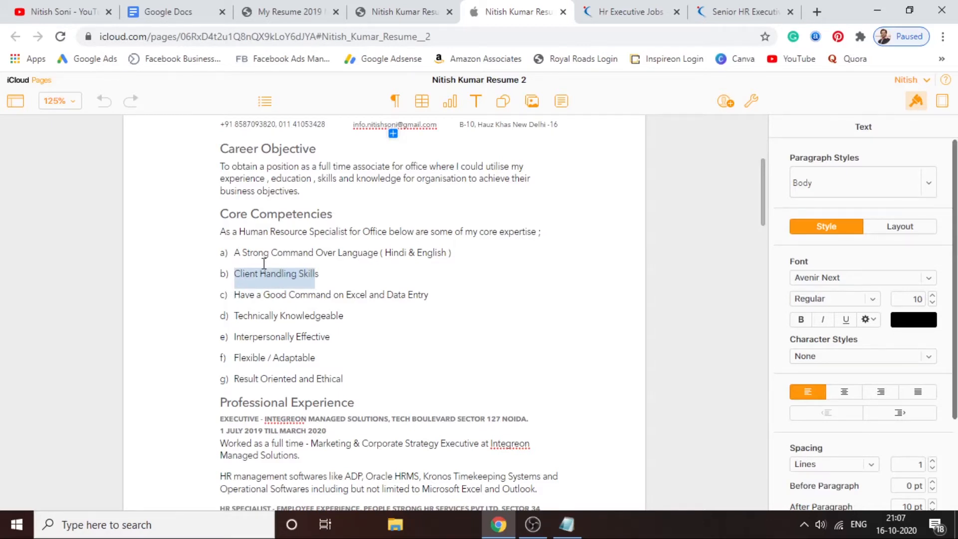
pyautogui.moveTo(238, 297); pyautogui.dragTo(413, 306)
pyautogui.click(414, 319)
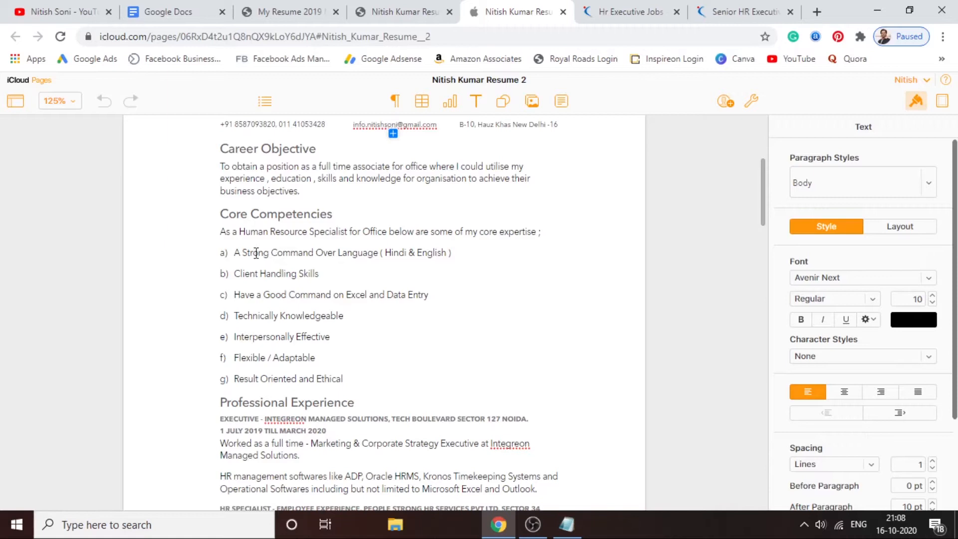
# Highlight all Core Competencies items one after another, from the language item a) to "Result Oriented and Ethical"
pyautogui.moveTo(235, 253); pyautogui.dragTo(451, 253)
pyautogui.click(452, 277)
pyautogui.moveTo(235, 273); pyautogui.dragTo(334, 274)
pyautogui.moveTo(234, 295); pyautogui.dragTo(437, 295)
pyautogui.click(436, 295)
pyautogui.moveTo(235, 317); pyautogui.dragTo(345, 319)
pyautogui.click(348, 317)
pyautogui.moveTo(235, 340); pyautogui.dragTo(334, 338)
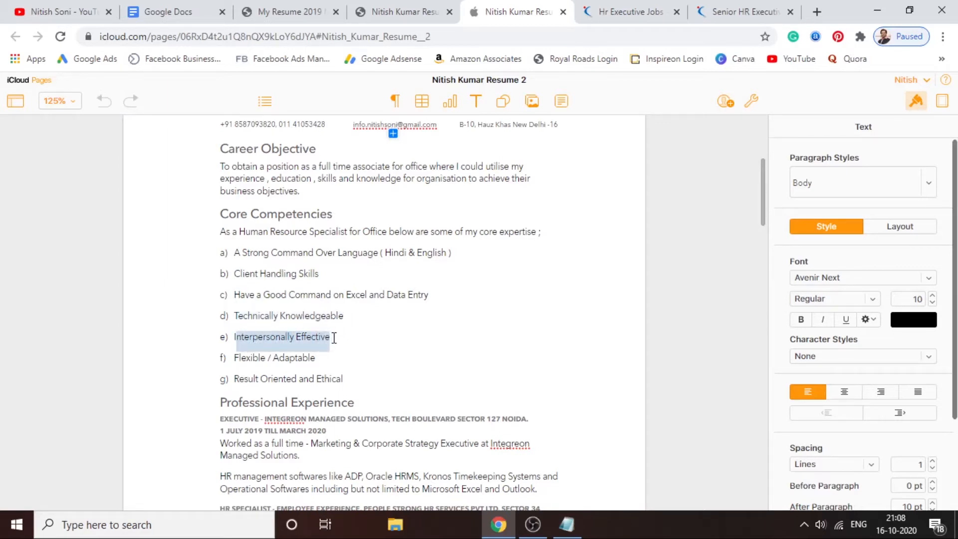
pyautogui.click(331, 340)
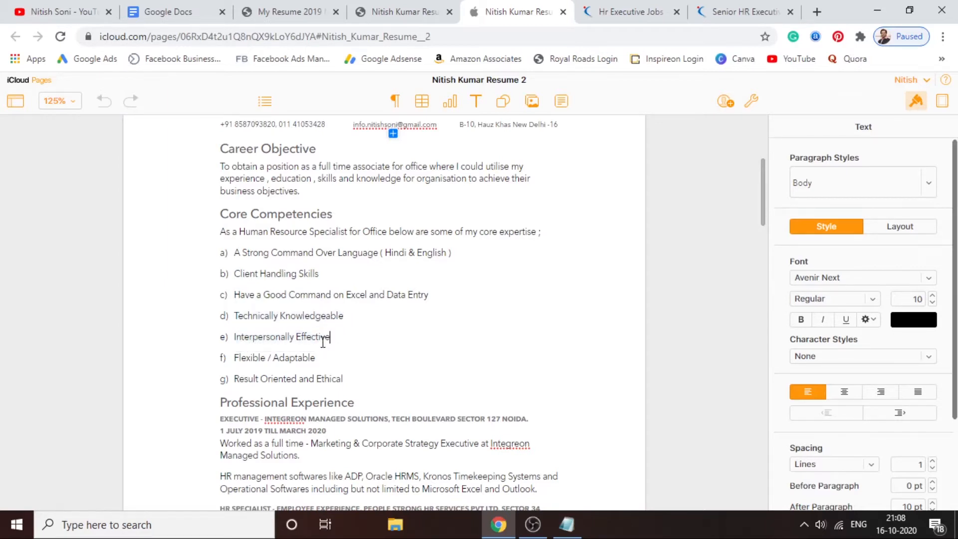
pyautogui.moveTo(235, 360); pyautogui.dragTo(322, 361)
pyautogui.moveTo(235, 379); pyautogui.dragTo(346, 380)
pyautogui.click(347, 381)
# Look back over the beginning of the resume, including the photo, contact details and Career Objective
pyautogui.moveTo(762, 198)
pyautogui.mouseDown()
pyautogui.moveTo(761, 165)
pyautogui.moveTo(762, 180)
pyautogui.mouseUp()
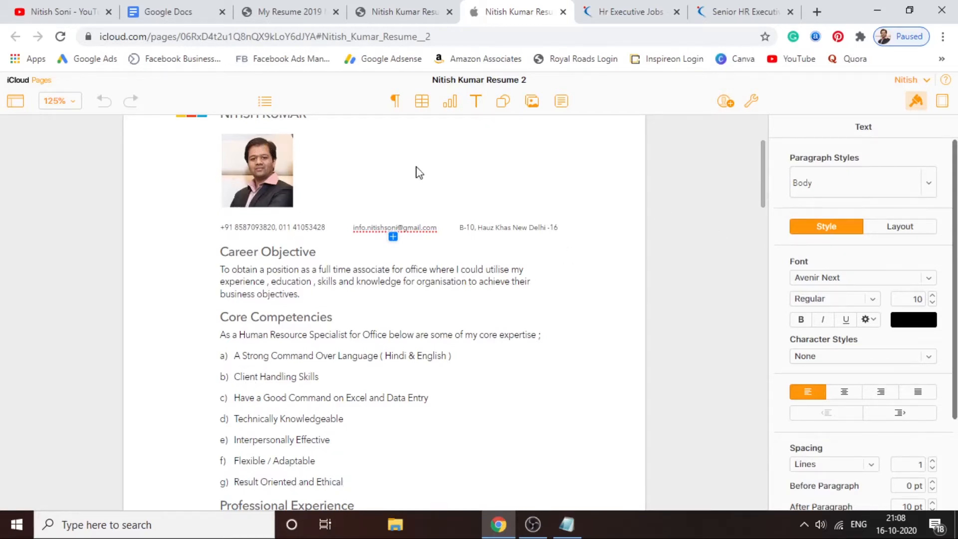
pyautogui.scroll(-8, 769, 188)
pyautogui.scroll(6, 766, 199)
pyautogui.scroll(3, 763, 190)
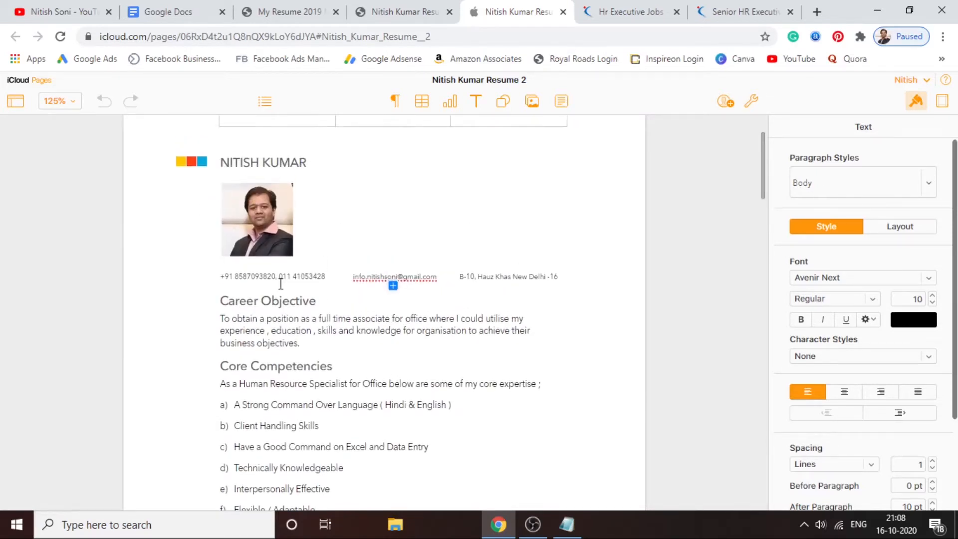
# Copy the resume's "Professional Experience" heading into the Notepad outline as item c), start item "d)", and minimize the note
pyautogui.moveTo(765, 182); pyautogui.dragTo(766, 244)
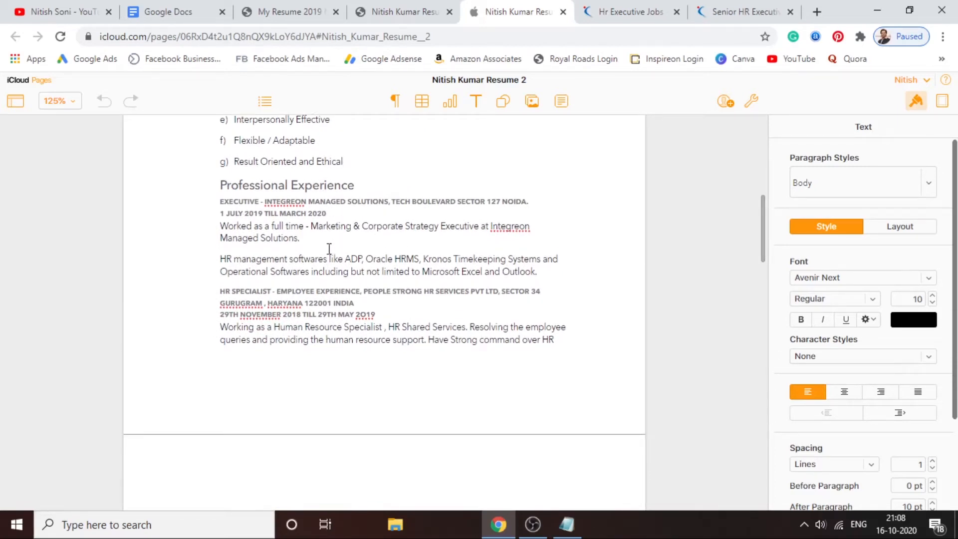
pyautogui.moveTo(222, 186); pyautogui.dragTo(354, 190)
pyautogui.hotkey('ctrl', 'c')
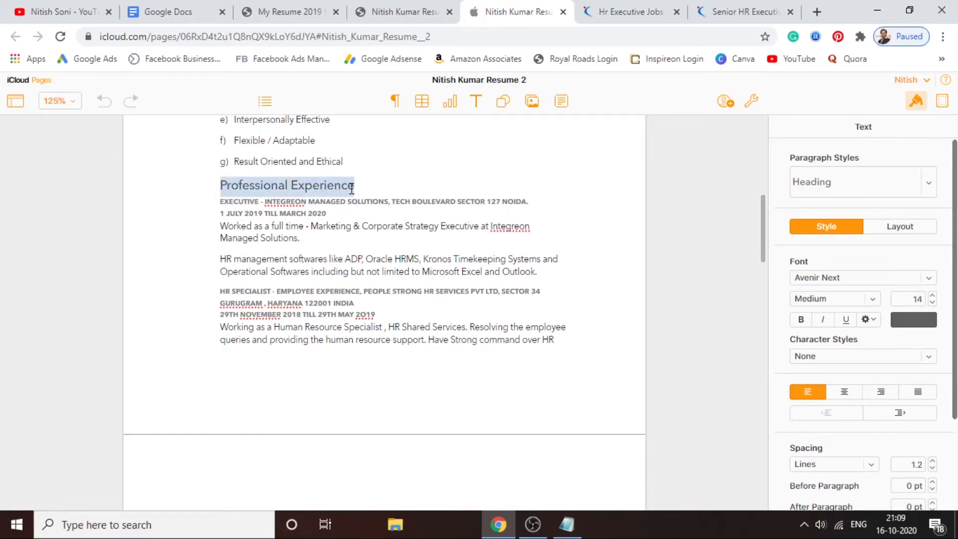
pyautogui.click(574, 520)
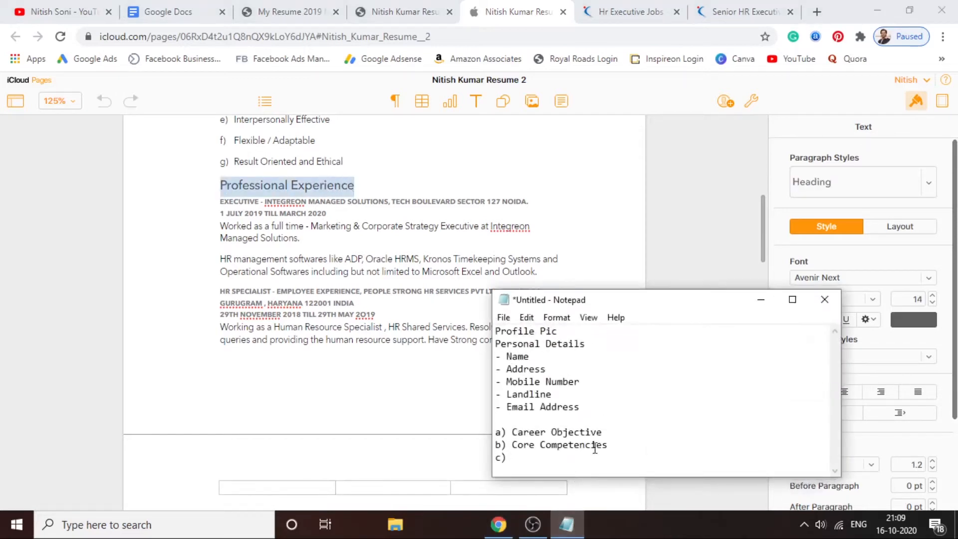
pyautogui.hotkey('ctrl', 'v')
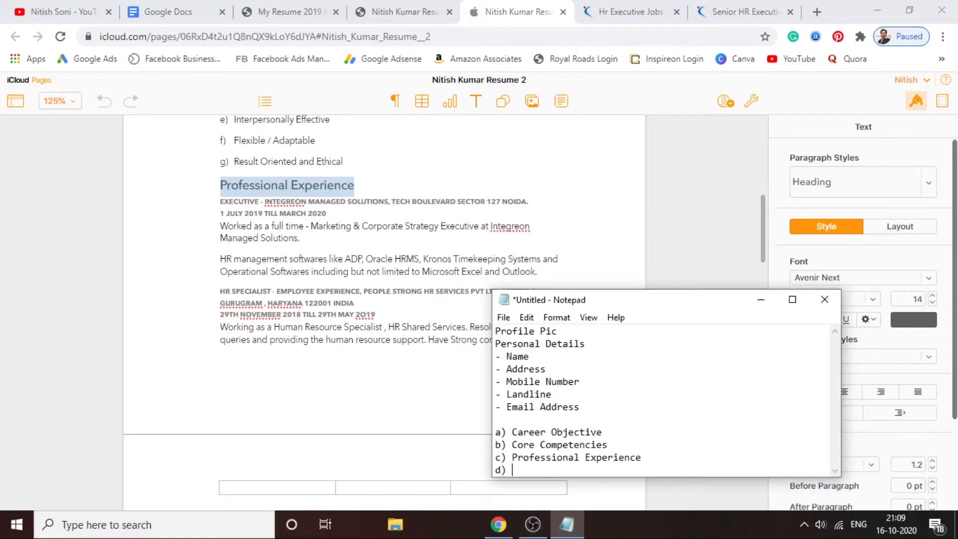
pyautogui.click(761, 299)
# Highlight the heading line and the date line of the first Professional Experience entry
pyautogui.moveTo(759, 242)
pyautogui.mouseDown()
pyautogui.moveTo(765, 202)
pyautogui.moveTo(767, 274)
pyautogui.moveTo(772, 243)
pyautogui.mouseUp()
pyautogui.scroll(-1, 773, 243)
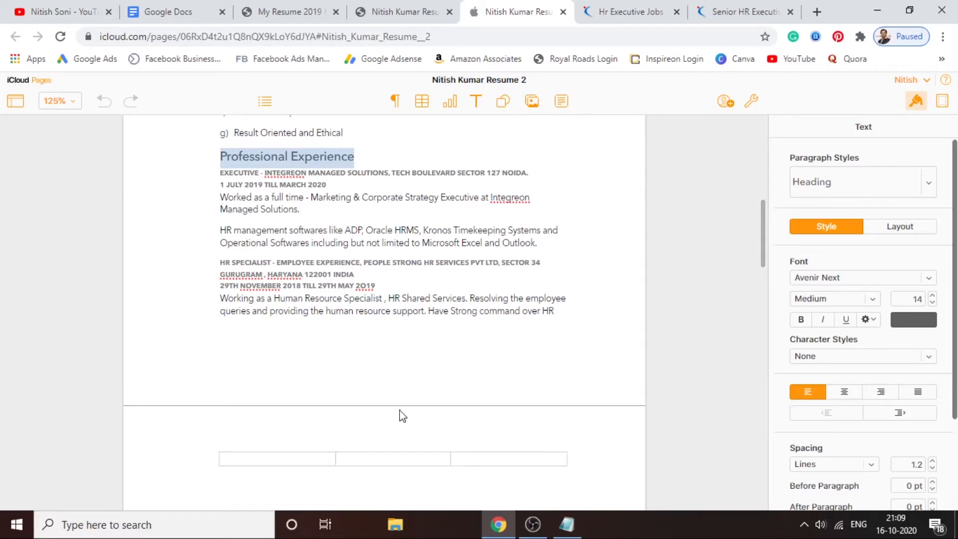
pyautogui.click(327, 210)
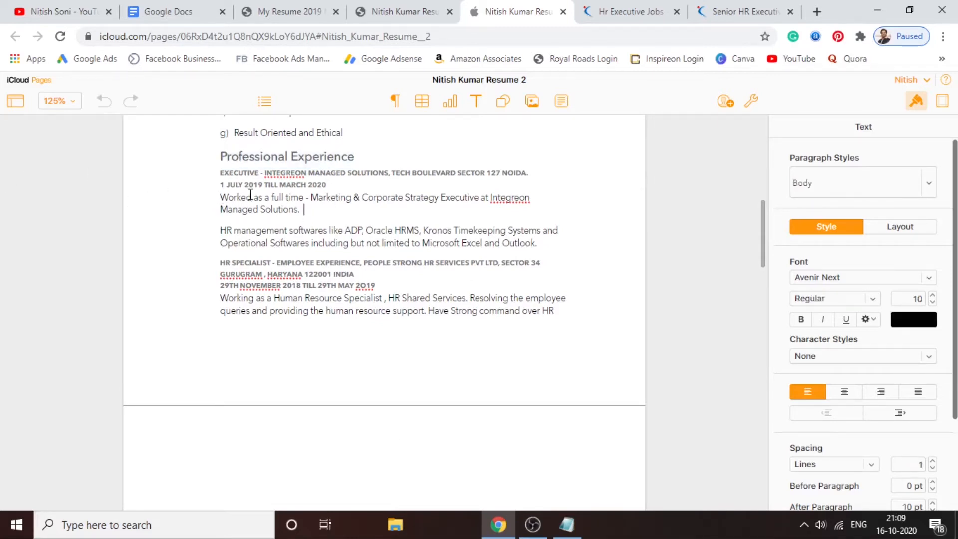
pyautogui.moveTo(218, 172)
pyautogui.mouseDown()
pyautogui.moveTo(533, 175)
pyautogui.moveTo(227, 172)
pyautogui.mouseUp()
pyautogui.click(408, 173)
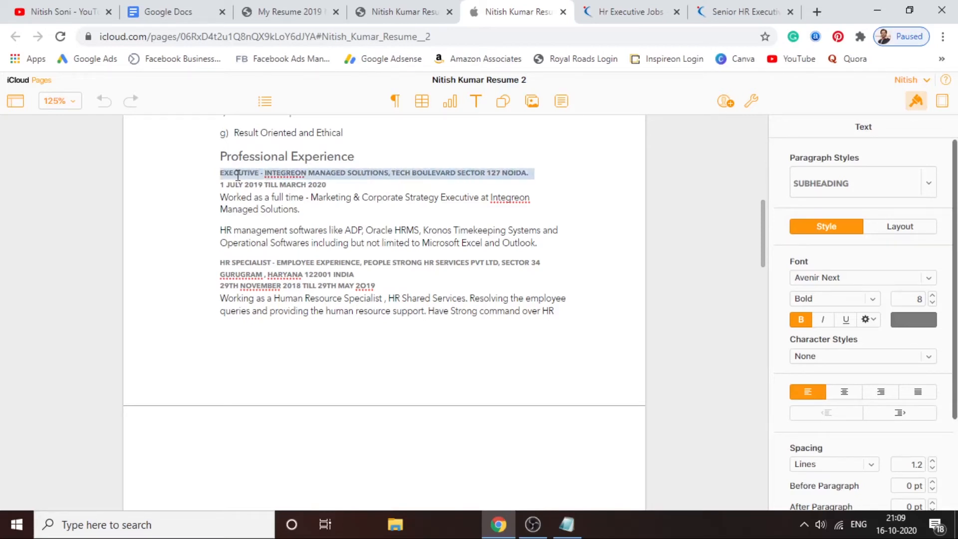
pyautogui.click(322, 184)
pyautogui.moveTo(220, 186); pyautogui.dragTo(328, 187)
pyautogui.click(342, 183)
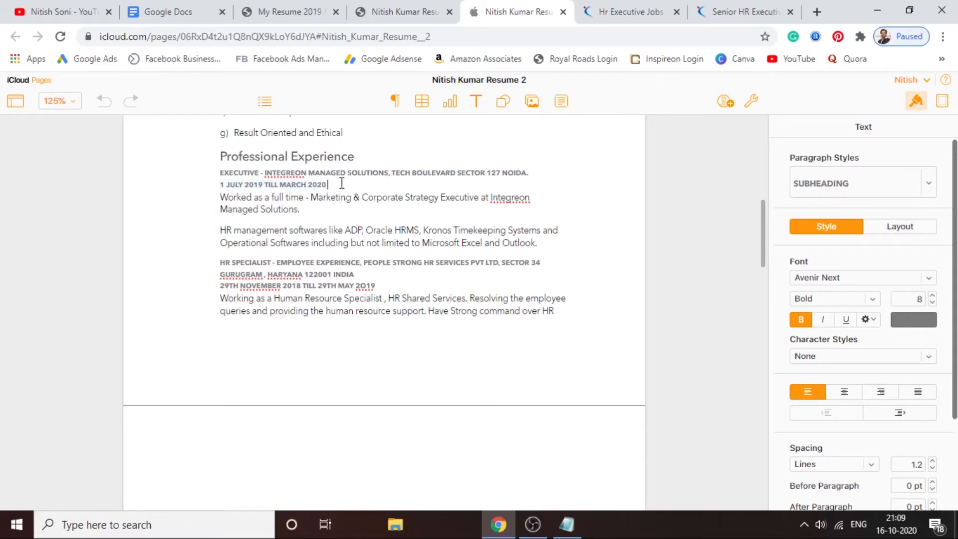
# Point out the job title, company name, office location and employment dates in the Integreon entry by highlighting each part
pyautogui.moveTo(221, 172); pyautogui.dragTo(282, 178)
pyautogui.click(275, 174)
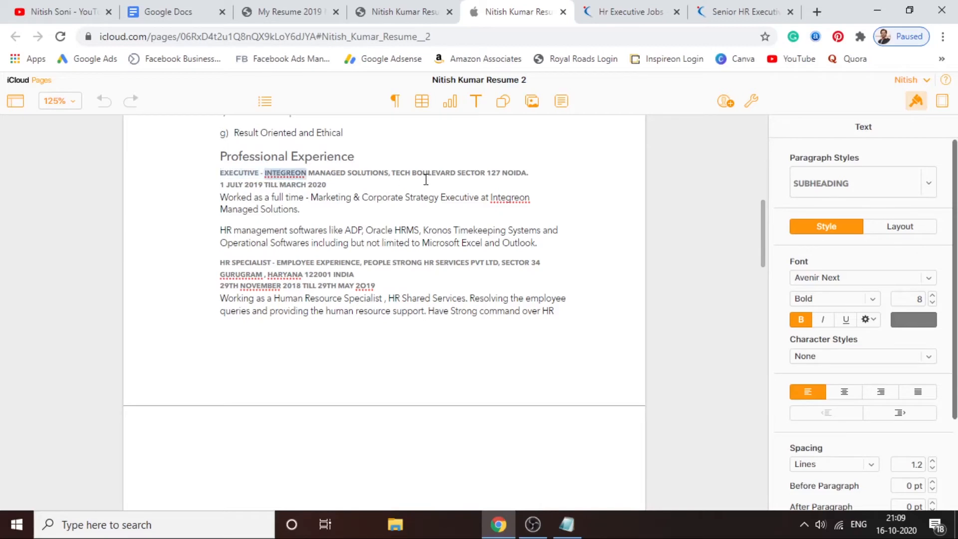
pyautogui.moveTo(390, 174); pyautogui.dragTo(529, 173)
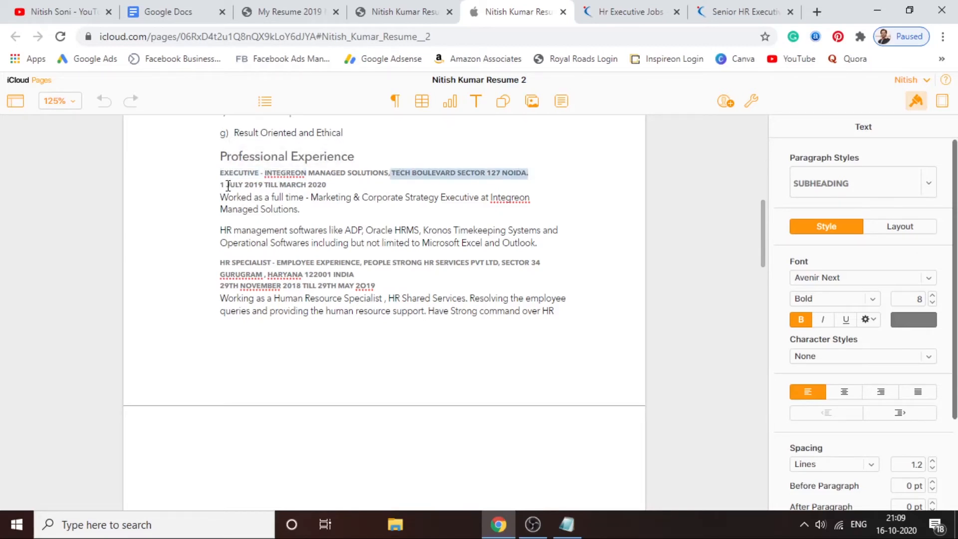
pyautogui.moveTo(224, 186); pyautogui.dragTo(331, 186)
pyautogui.click(320, 201)
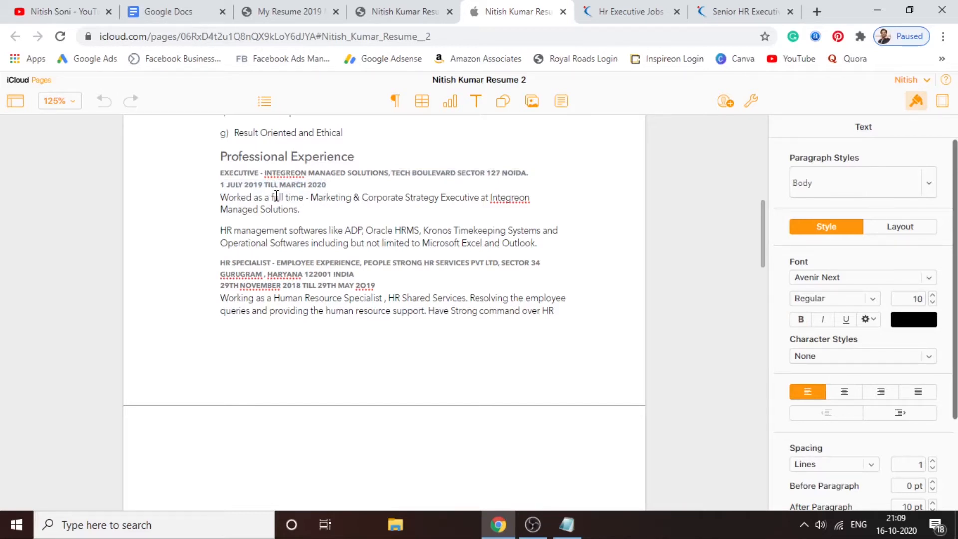
pyautogui.moveTo(287, 186)
pyautogui.mouseDown()
pyautogui.moveTo(330, 186)
pyautogui.moveTo(284, 189)
pyautogui.mouseUp()
pyautogui.click(244, 196)
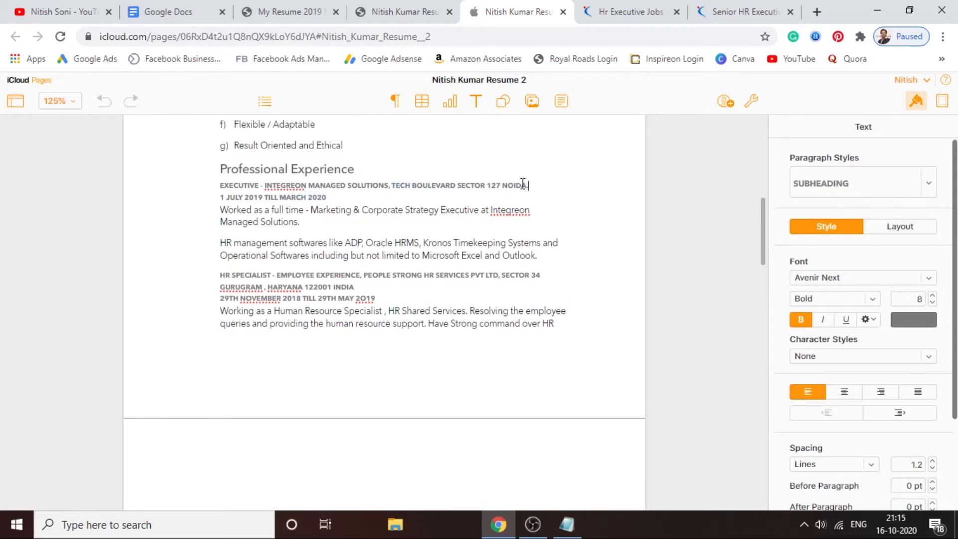
pyautogui.moveTo(528, 186); pyautogui.dragTo(216, 187)
pyautogui.moveTo(325, 198)
pyautogui.mouseDown()
pyautogui.moveTo(219, 199)
pyautogui.moveTo(331, 198)
pyautogui.mouseUp()
pyautogui.click(235, 201)
# Add "( TILL PRESENT )" after "MARCH 2020" in the Integreon entry's date line and highlight the words "TILL PRESENT"
pyautogui.click(334, 199)
pyautogui.write('F')
pyautogui.write('RESENT')
pyautogui.write('( TILL')
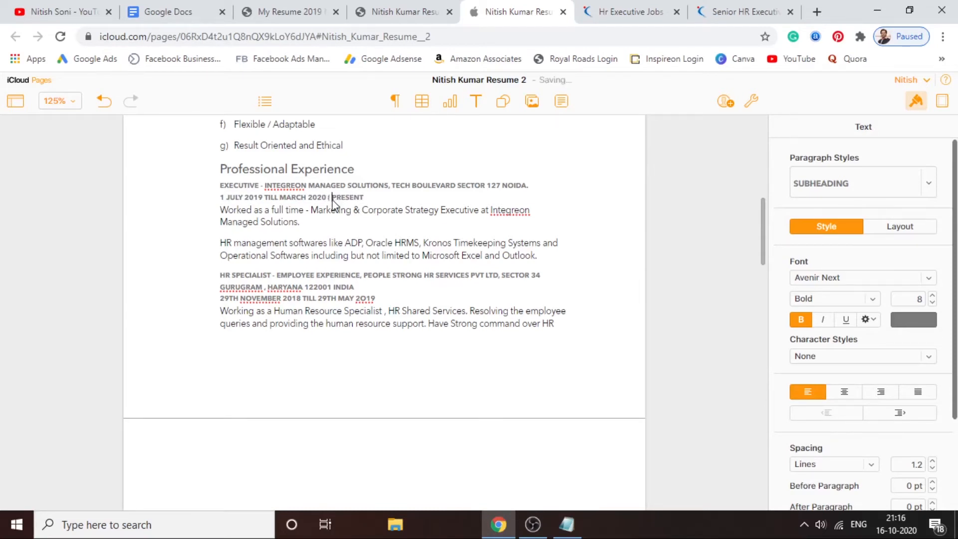
pyautogui.press('Right')
pyautogui.press('Right')
pyautogui.press('Right')
pyautogui.press('Right')
pyautogui.write(')')
pyautogui.press('BackSpace')
pyautogui.moveTo(333, 197); pyautogui.dragTo(370, 196)
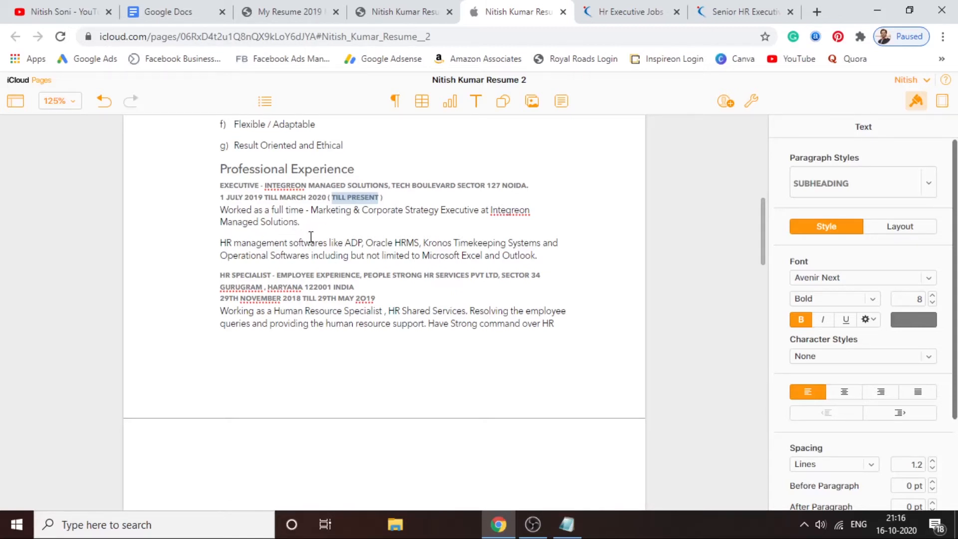
# Highlight "Worked as a full time" and "Marketing & Corporate Strategy Executive" in the Integreon job description
pyautogui.moveTo(220, 210); pyautogui.dragTo(297, 215)
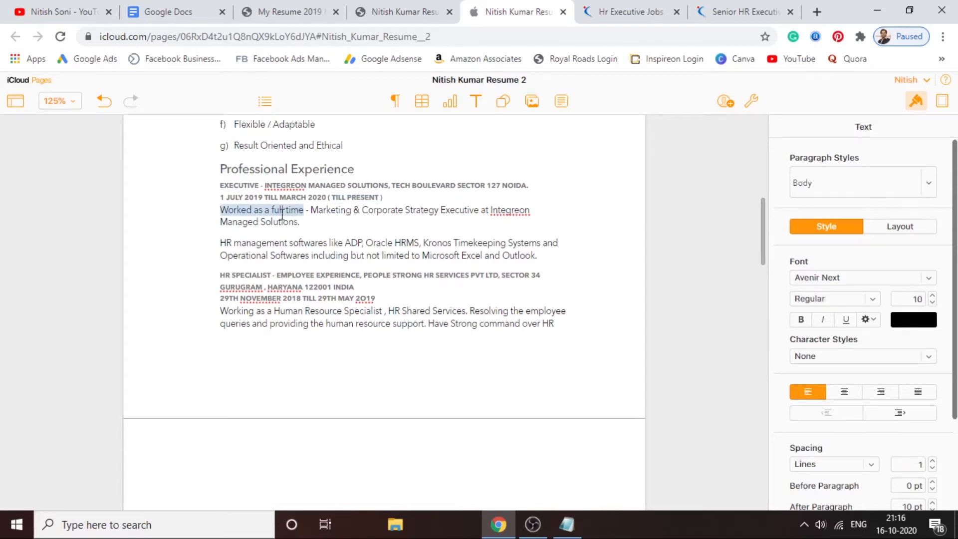
pyautogui.click(263, 230)
pyautogui.moveTo(220, 210); pyautogui.dragTo(478, 212)
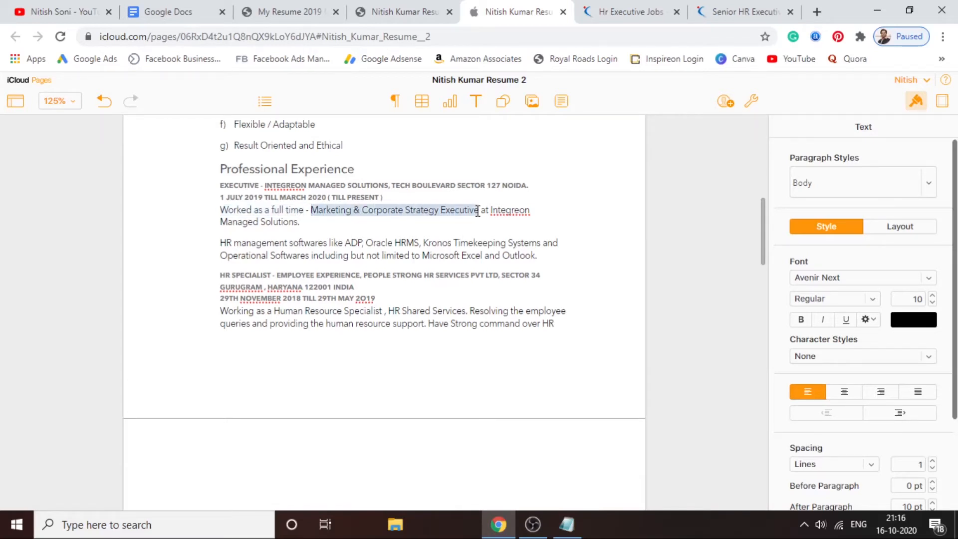
pyautogui.click(432, 232)
pyautogui.moveTo(220, 210); pyautogui.dragTo(480, 211)
pyautogui.click(287, 210)
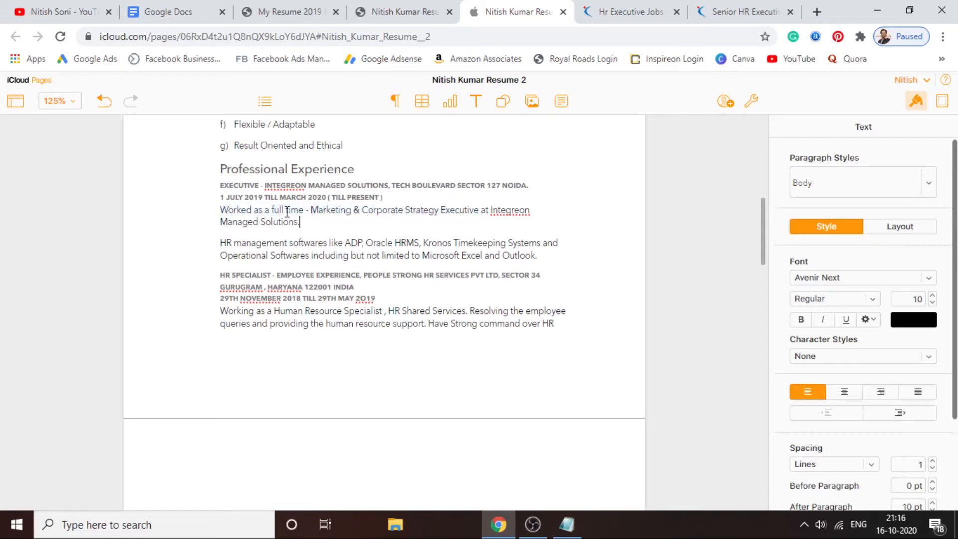
# Highlight the company name "Integreon Managed Solutions" and the complete first sentence of that job description
pyautogui.moveTo(273, 210); pyautogui.dragTo(534, 222)
pyautogui.click(334, 239)
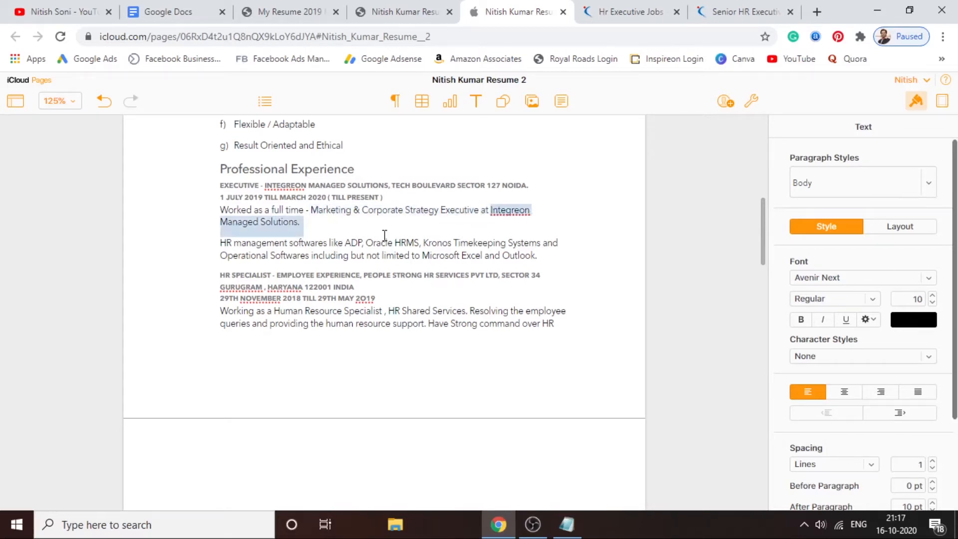
pyautogui.click(334, 225)
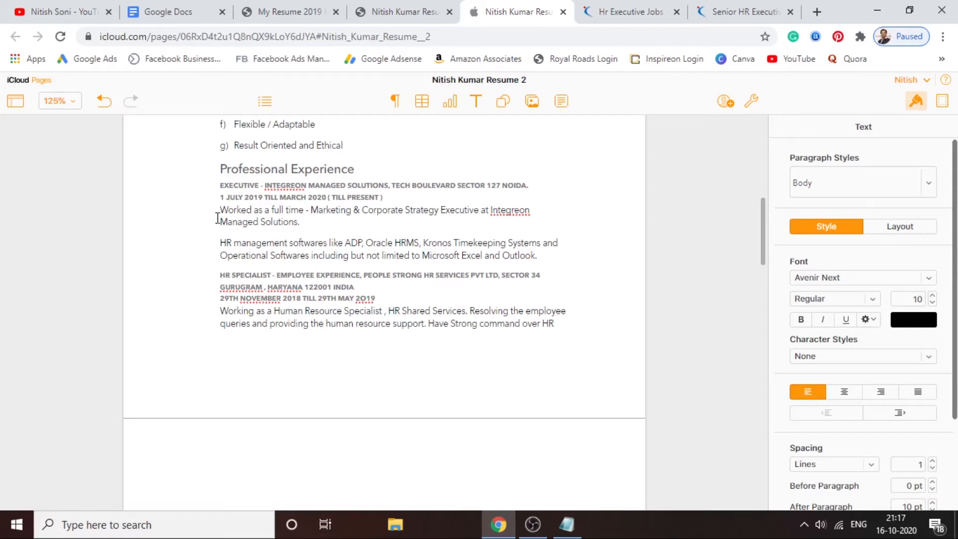
pyautogui.moveTo(314, 229); pyautogui.dragTo(212, 208)
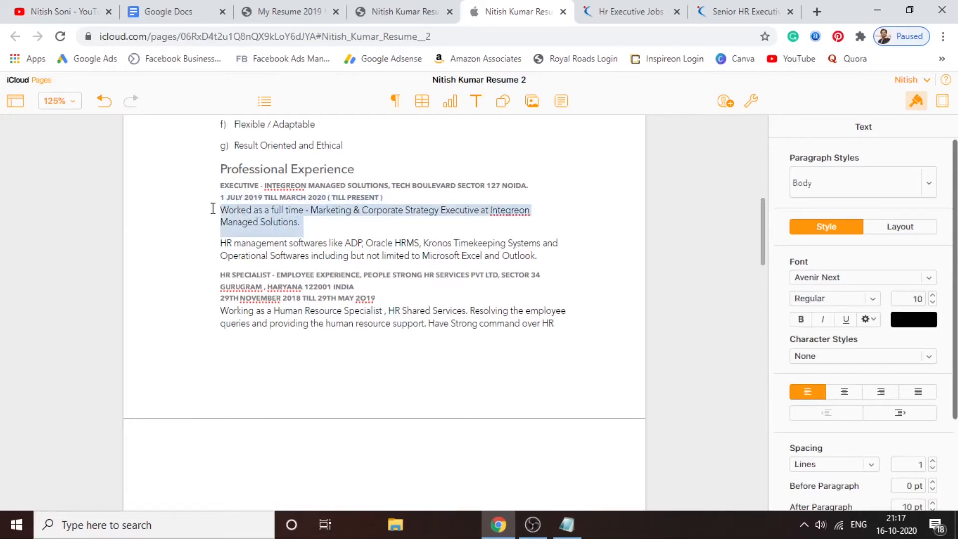
pyautogui.click(346, 212)
pyautogui.moveTo(297, 222); pyautogui.dragTo(216, 216)
pyautogui.click(305, 224)
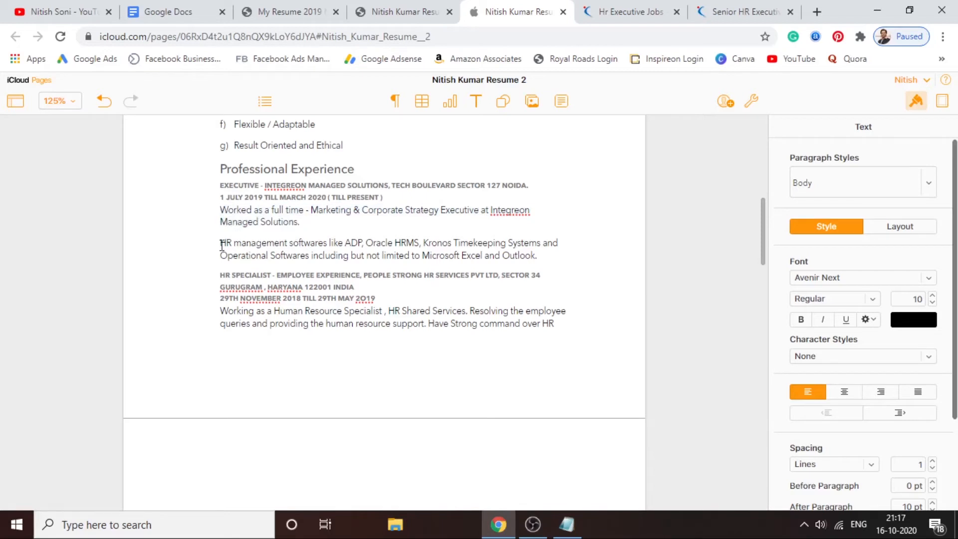
# Highlight the HR management software paragraph and the complete Integreon entry under Professional Experience
pyautogui.moveTo(220, 244); pyautogui.dragTo(558, 253)
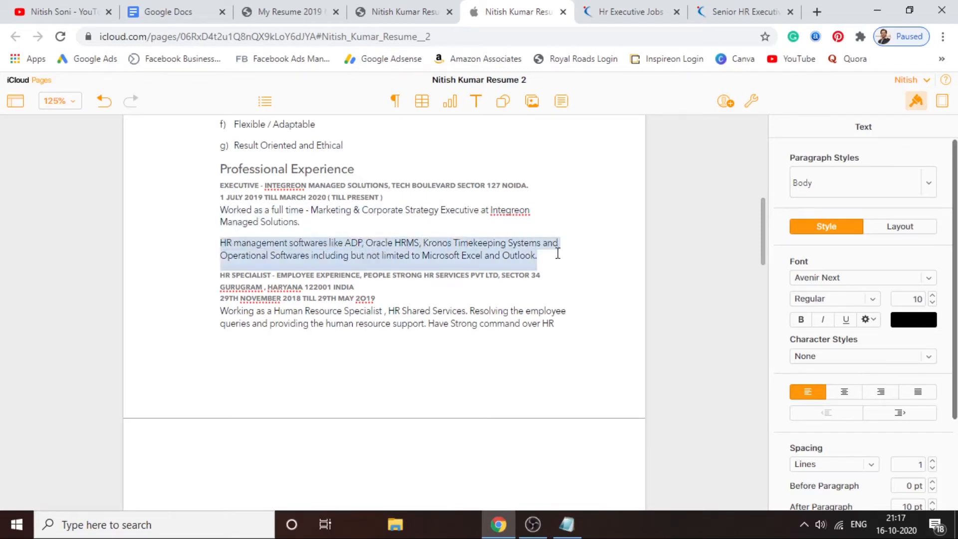
pyautogui.click(555, 257)
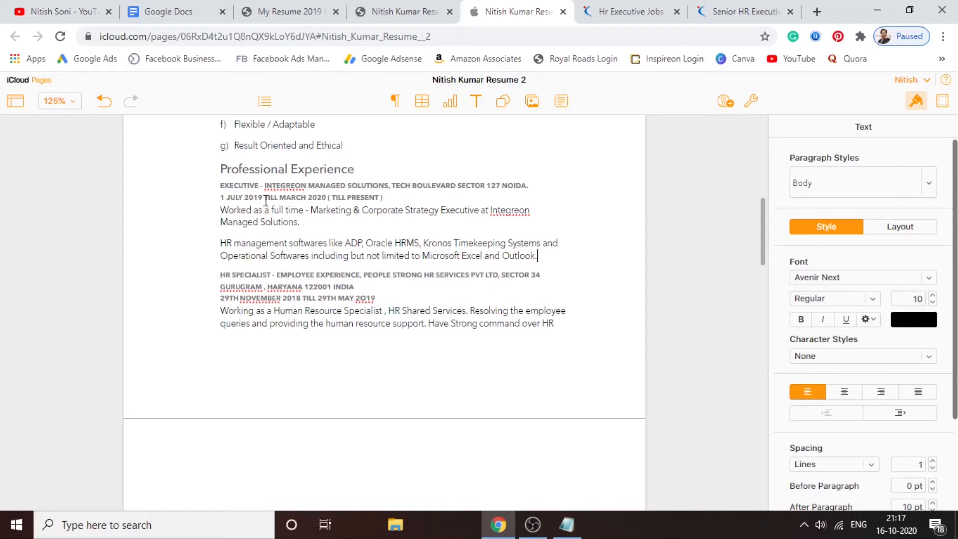
pyautogui.moveTo(220, 183); pyautogui.dragTo(544, 253)
pyautogui.click(543, 255)
# Highlight the earlier jobs under Professional Experience: the HR Specialist entry, the DishTV internship and the HCL Technologies heading
pyautogui.moveTo(763, 223); pyautogui.dragTo(763, 225)
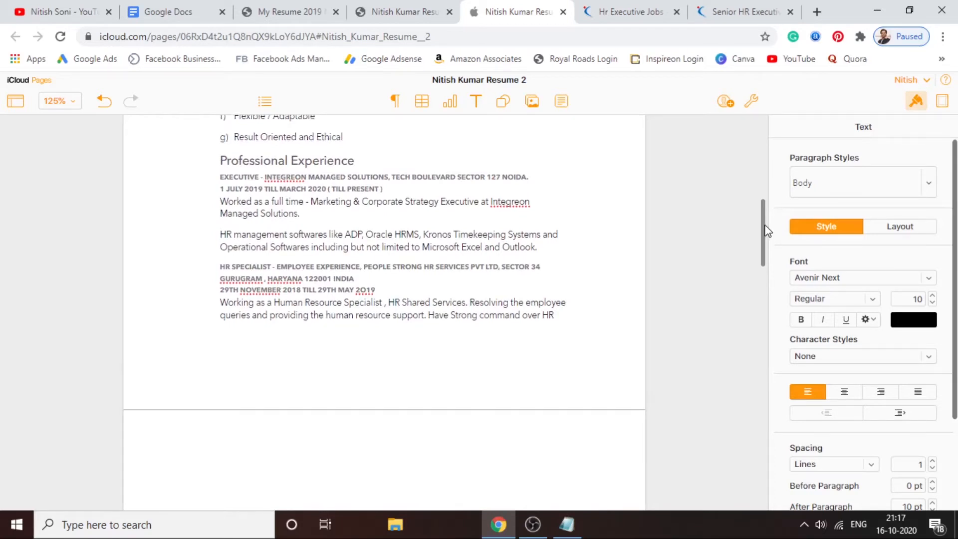
pyautogui.moveTo(767, 231); pyautogui.dragTo(763, 216)
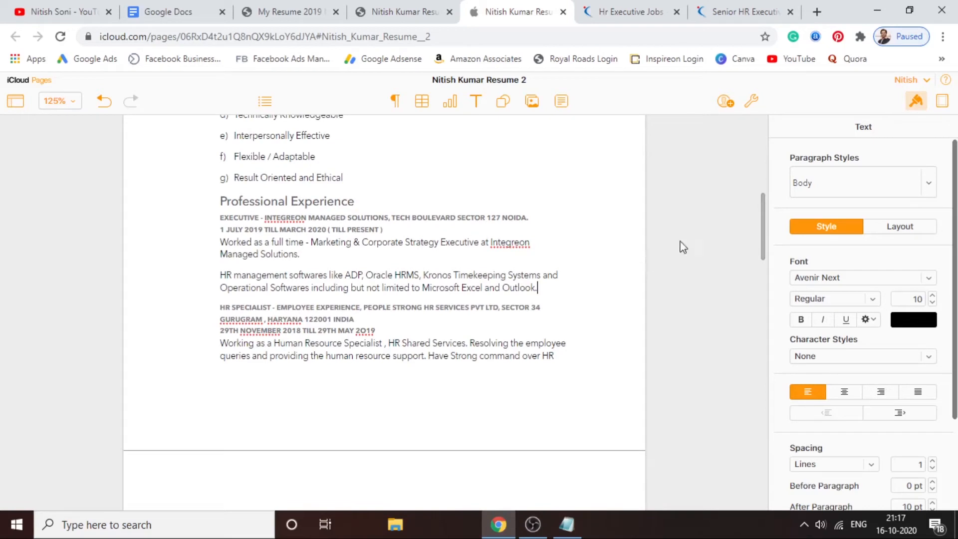
pyautogui.moveTo(230, 309); pyautogui.dragTo(374, 356)
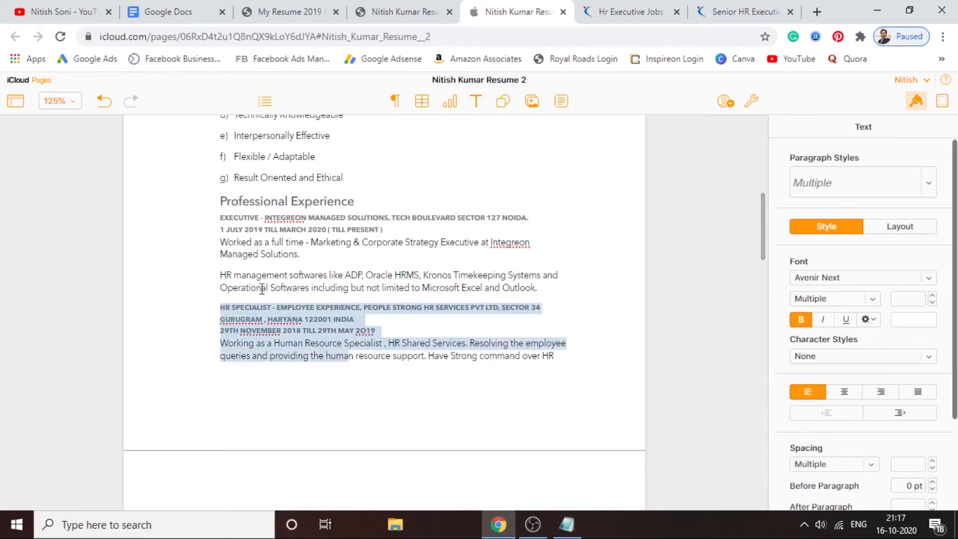
pyautogui.moveTo(761, 227); pyautogui.dragTo(773, 306)
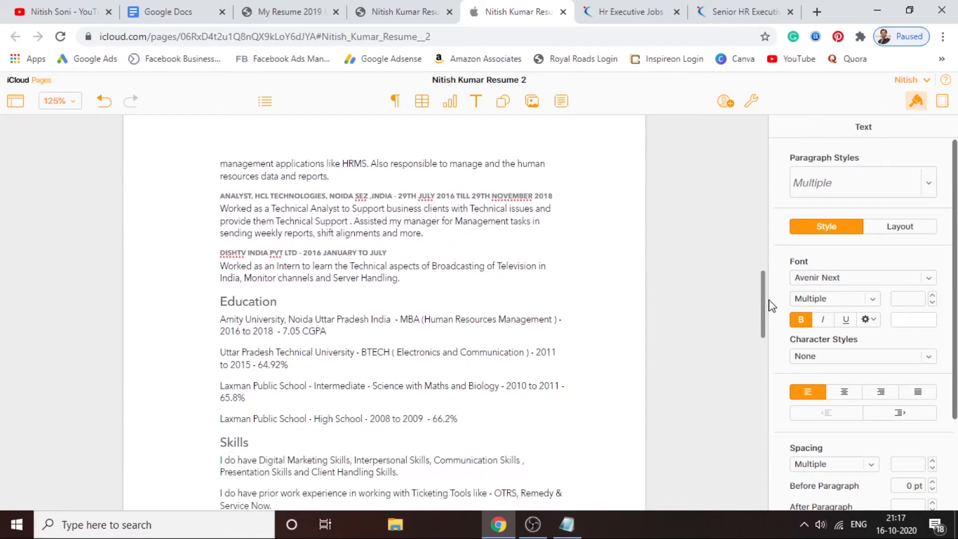
pyautogui.moveTo(437, 278); pyautogui.dragTo(223, 251)
pyautogui.moveTo(430, 240); pyautogui.dragTo(539, 197)
pyautogui.click(394, 228)
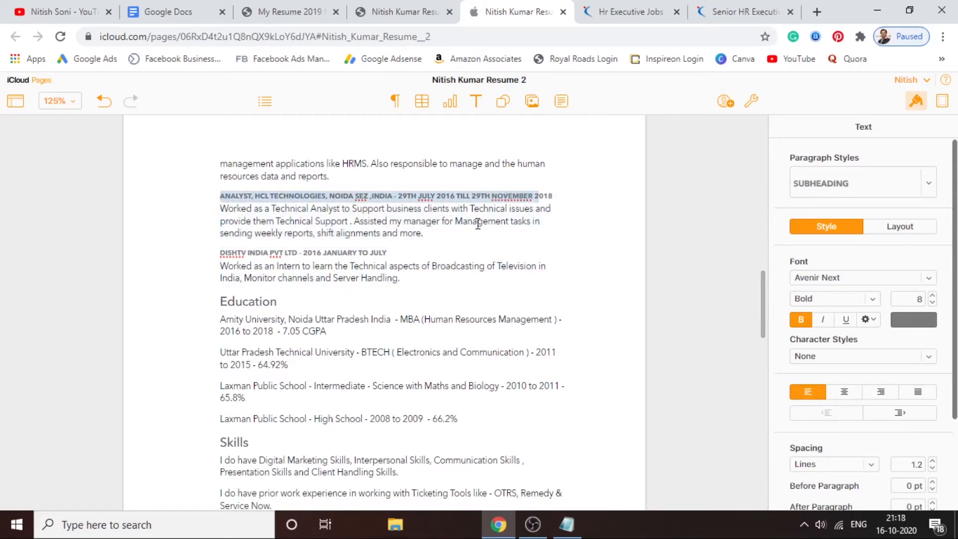
# Review the resume from its header down to the job entries and highlight the "Core Competencies" heading
pyautogui.moveTo(763, 295); pyautogui.dragTo(763, 205)
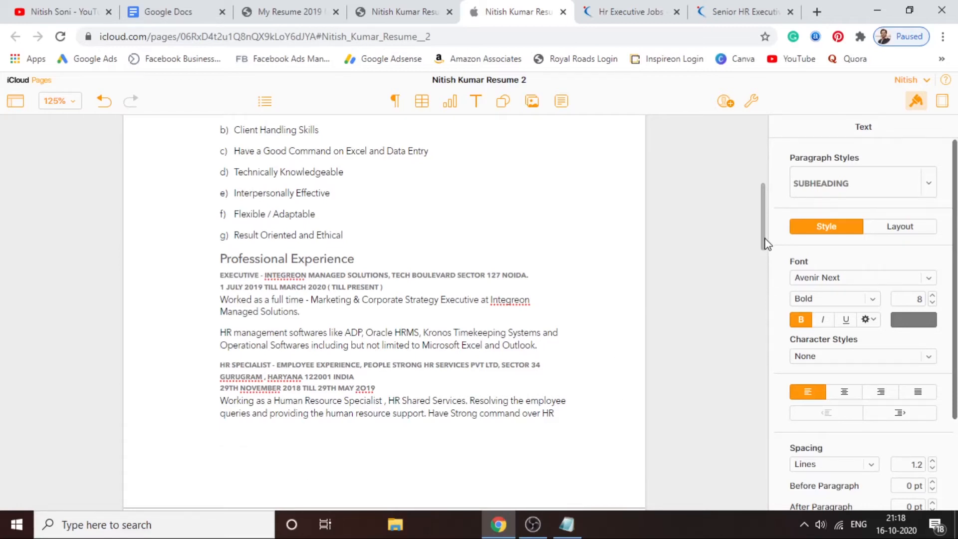
pyautogui.moveTo(766, 238); pyautogui.dragTo(774, 203)
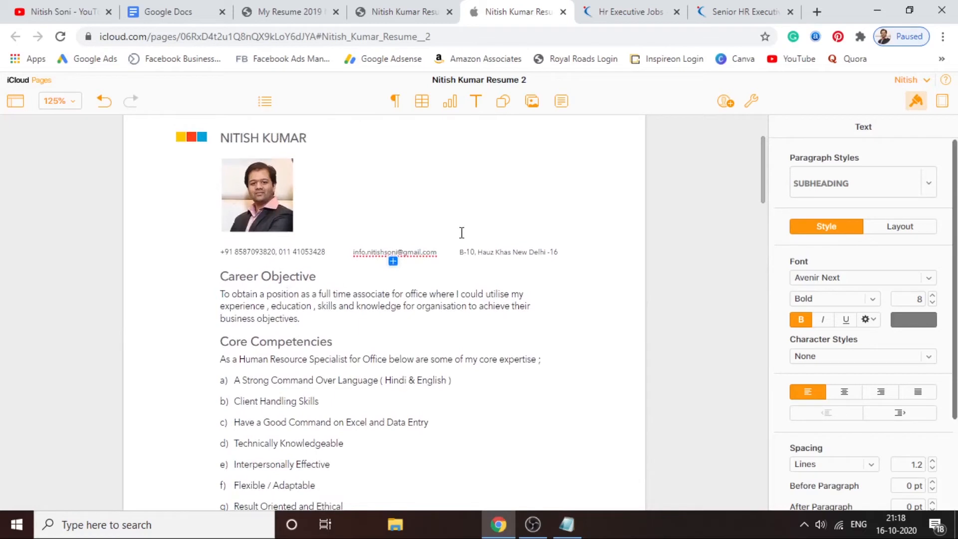
pyautogui.moveTo(762, 175); pyautogui.dragTo(766, 209)
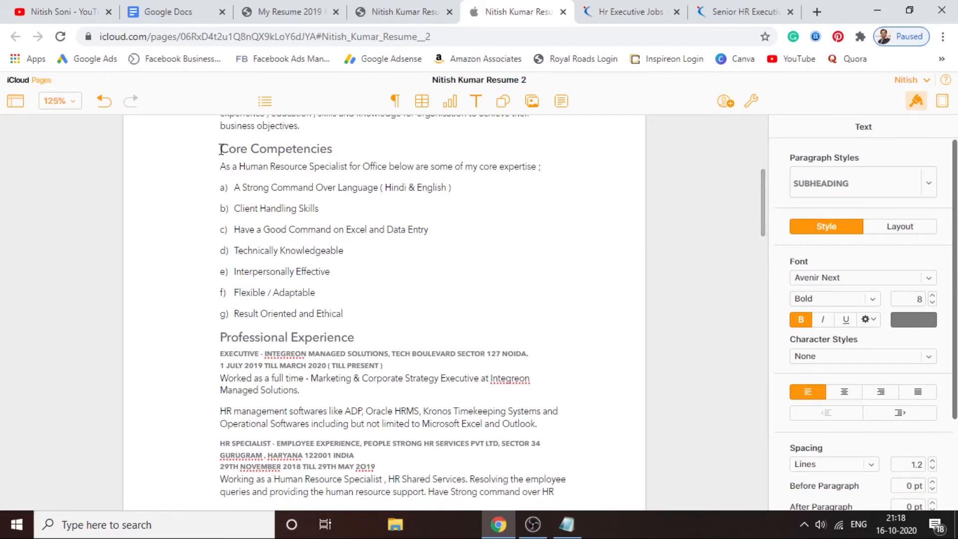
pyautogui.moveTo(221, 149); pyautogui.dragTo(333, 149)
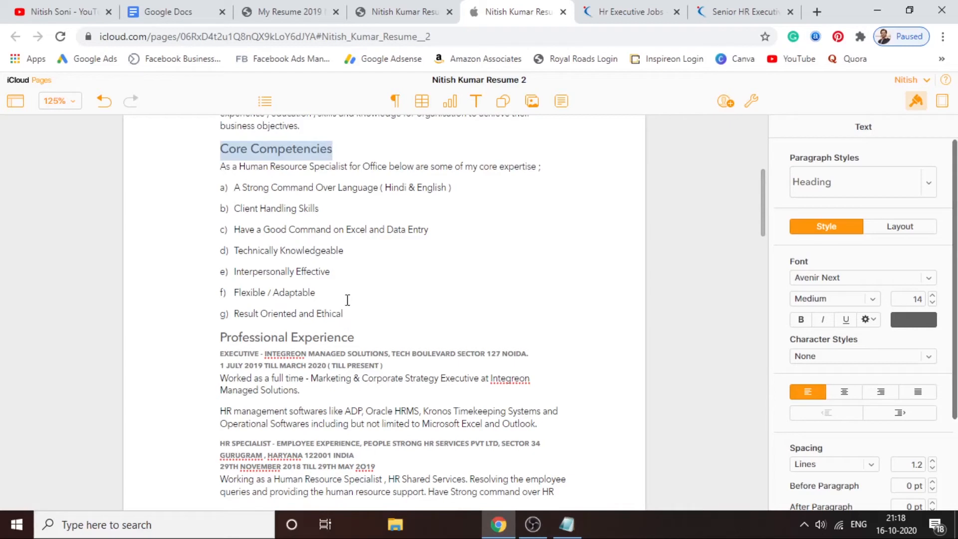
# Copy the resume's "Education" heading into the Notepad outline as item d), add blank lines below it and return to the resume
pyautogui.moveTo(759, 199); pyautogui.dragTo(778, 316)
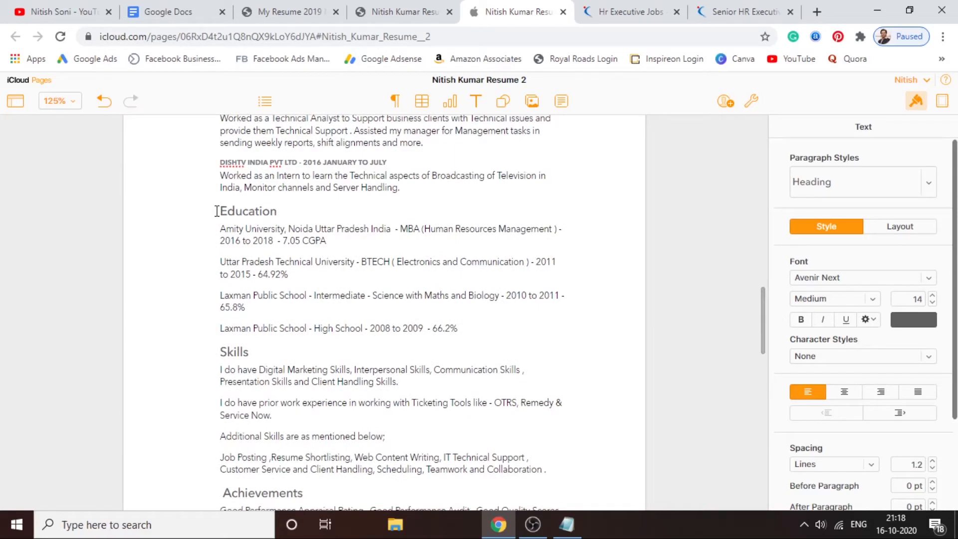
pyautogui.doubleClick(235, 212)
pyautogui.hotkey('ctrl', 'c')
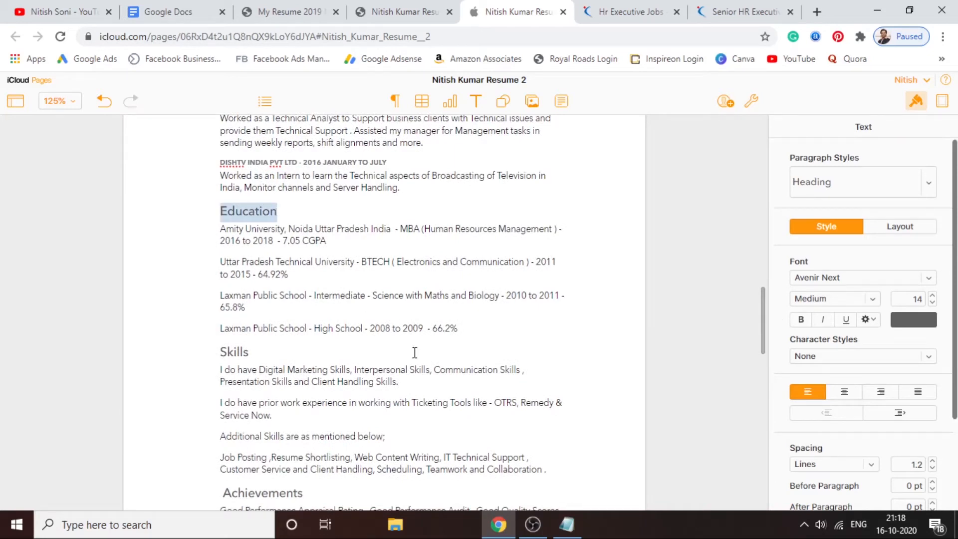
pyautogui.click(566, 524)
pyautogui.hotkey('ctrl', 'v')
pyautogui.press('Return')
pyautogui.press('Return')
pyautogui.press('Return')
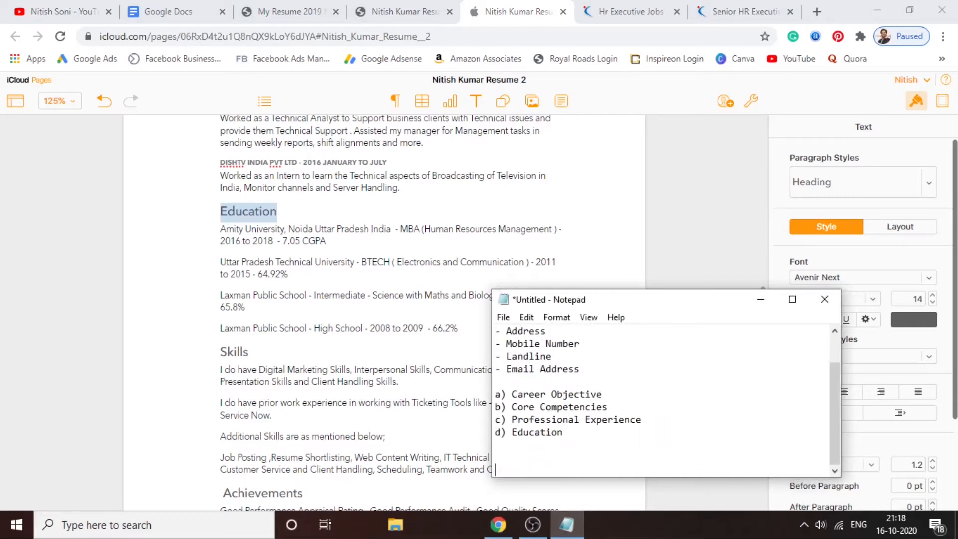
pyautogui.click(761, 299)
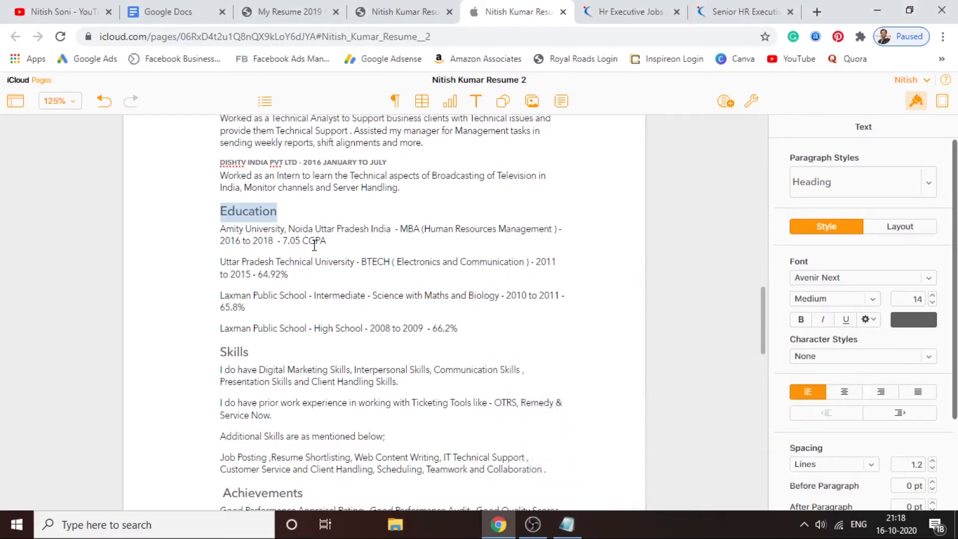
# Highlight the university name and its location, "Noida Uttar Pradesh India", in the Amity University education entry
pyautogui.click(332, 241)
pyautogui.moveTo(221, 230); pyautogui.dragTo(283, 232)
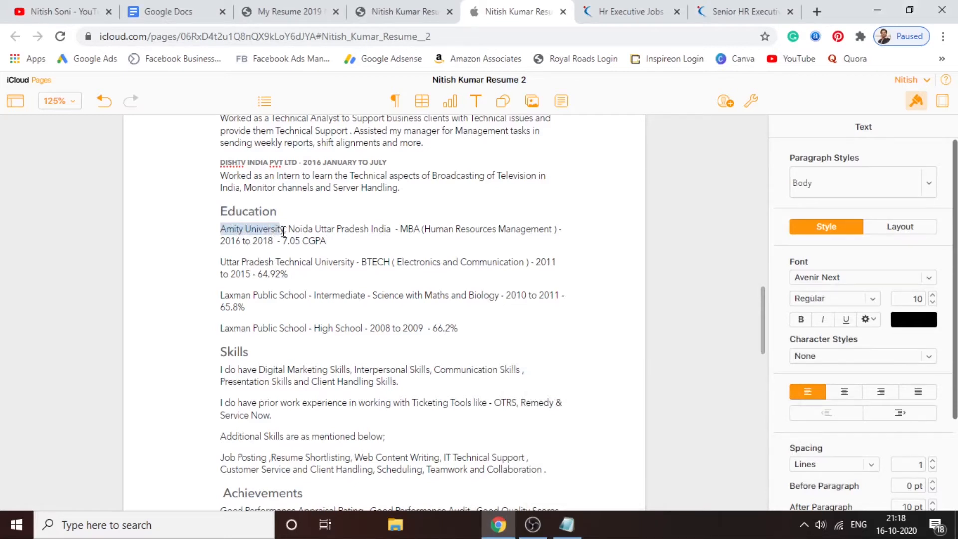
pyautogui.click(241, 241)
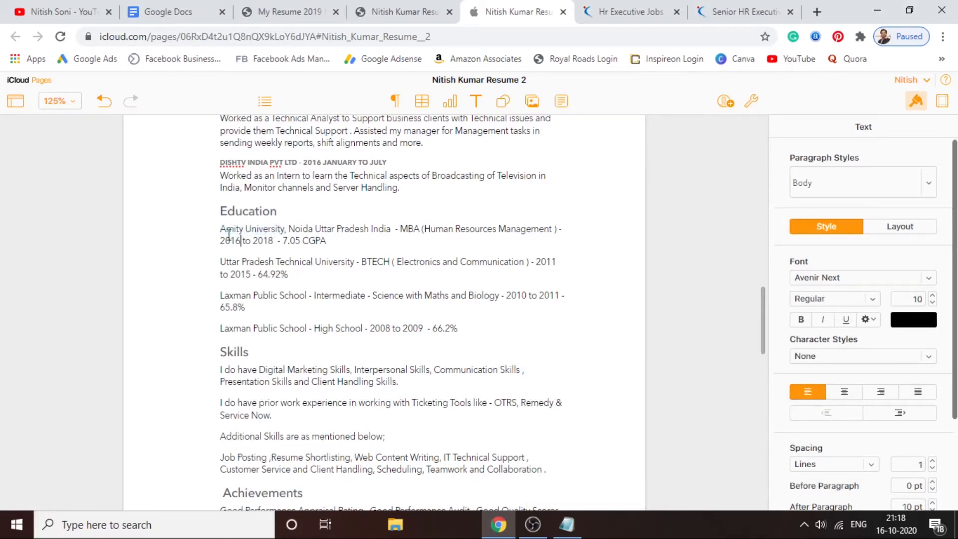
pyautogui.moveTo(222, 231); pyautogui.dragTo(290, 247)
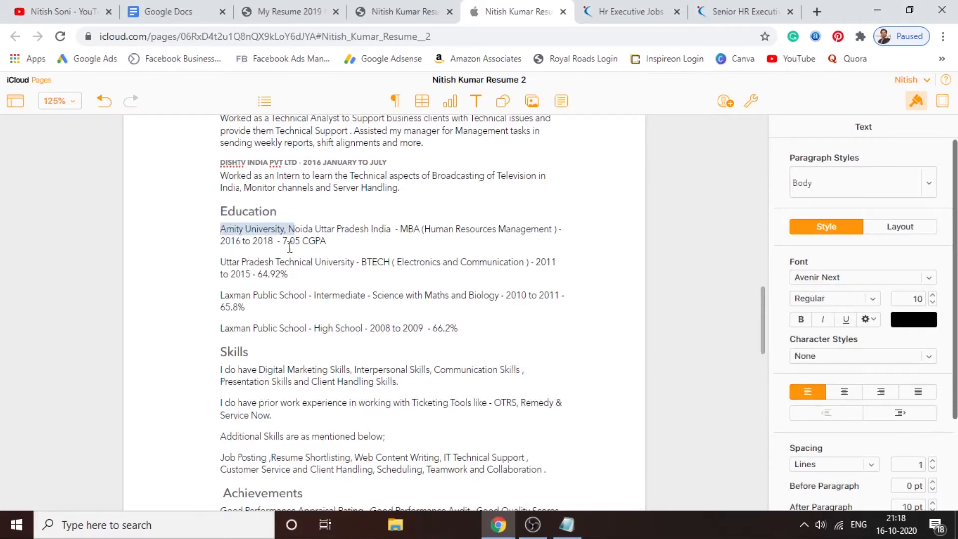
pyautogui.click(230, 242)
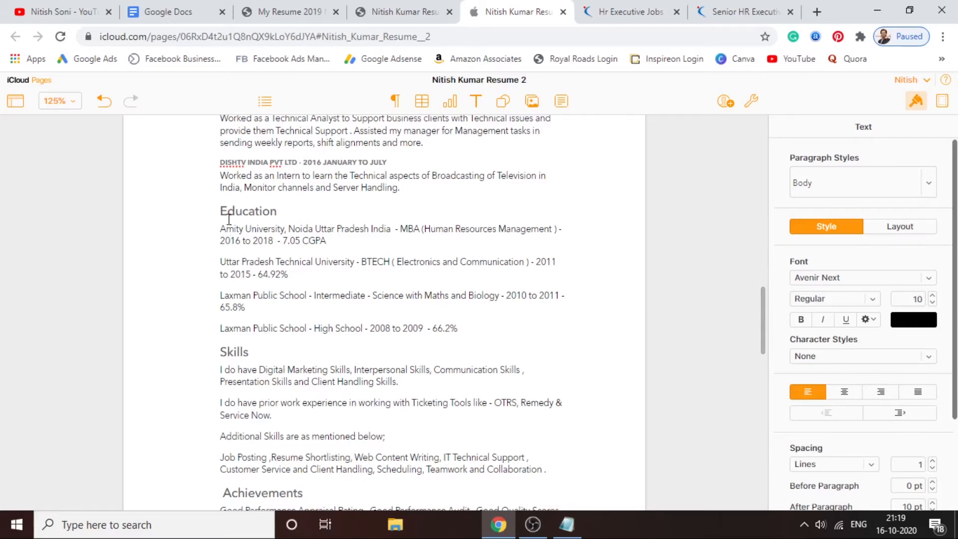
pyautogui.moveTo(224, 228); pyautogui.dragTo(405, 234)
pyautogui.click(478, 335)
pyautogui.click(398, 256)
pyautogui.moveTo(220, 230); pyautogui.dragTo(392, 231)
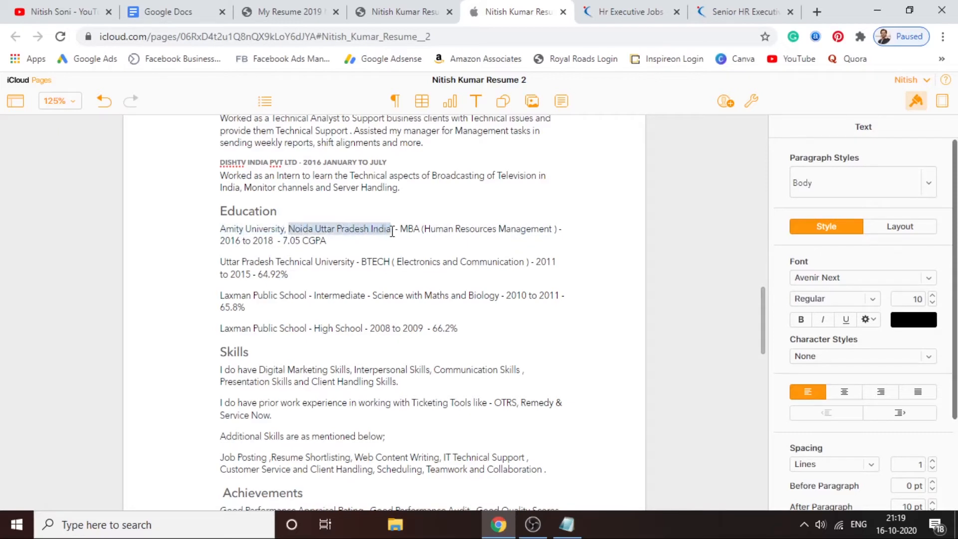
# Highlight the MBA (Human Resources Management) degree, the years of study and the complete Amity University entry
pyautogui.moveTo(405, 231); pyautogui.dragTo(544, 230)
pyautogui.click(464, 242)
pyautogui.moveTo(401, 231); pyautogui.dragTo(557, 232)
pyautogui.click(417, 249)
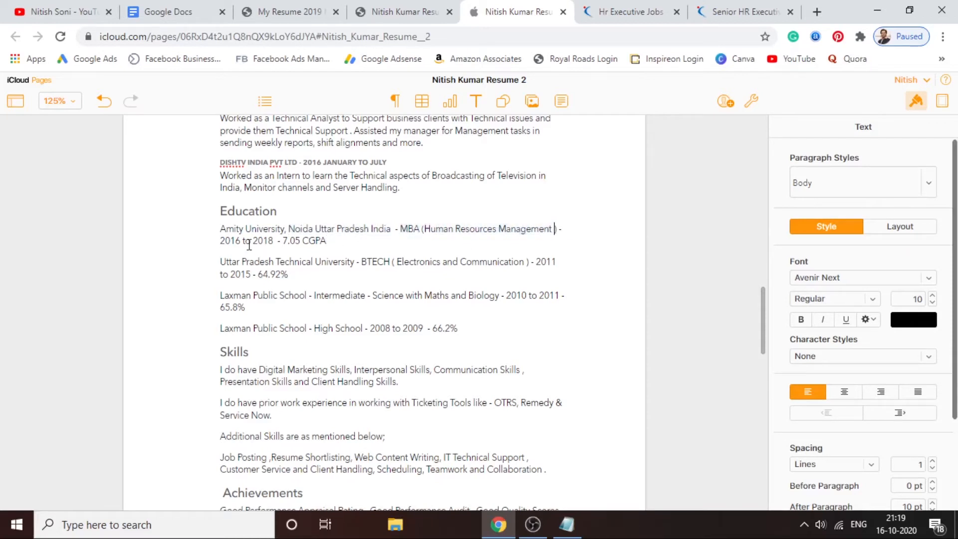
pyautogui.moveTo(222, 241)
pyautogui.mouseDown()
pyautogui.moveTo(273, 242)
pyautogui.moveTo(220, 243)
pyautogui.mouseUp()
pyautogui.click(262, 241)
pyautogui.moveTo(283, 242); pyautogui.dragTo(221, 232)
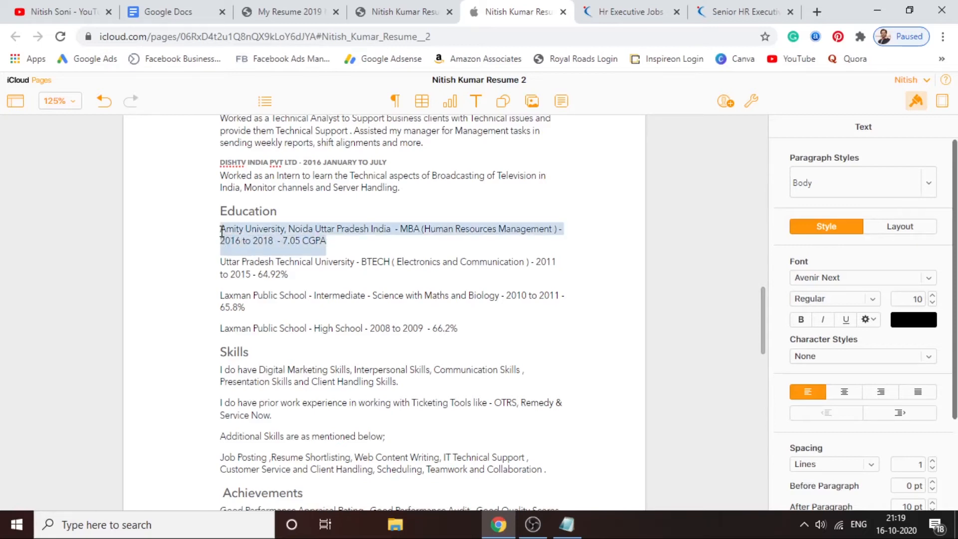
pyautogui.click(340, 241)
# Highlight all four Education entries together, from Amity University to High School
pyautogui.moveTo(220, 230)
pyautogui.mouseDown()
pyautogui.moveTo(289, 277)
pyautogui.moveTo(249, 309)
pyautogui.moveTo(468, 327)
pyautogui.moveTo(314, 314)
pyautogui.moveTo(220, 261)
pyautogui.moveTo(220, 235)
pyautogui.mouseUp()
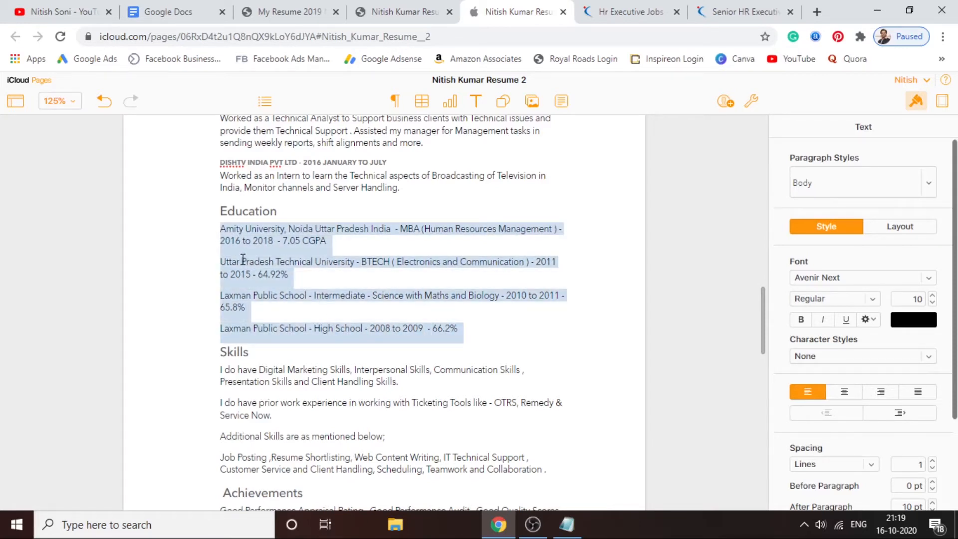
pyautogui.moveTo(491, 334); pyautogui.dragTo(215, 227)
pyautogui.click(422, 295)
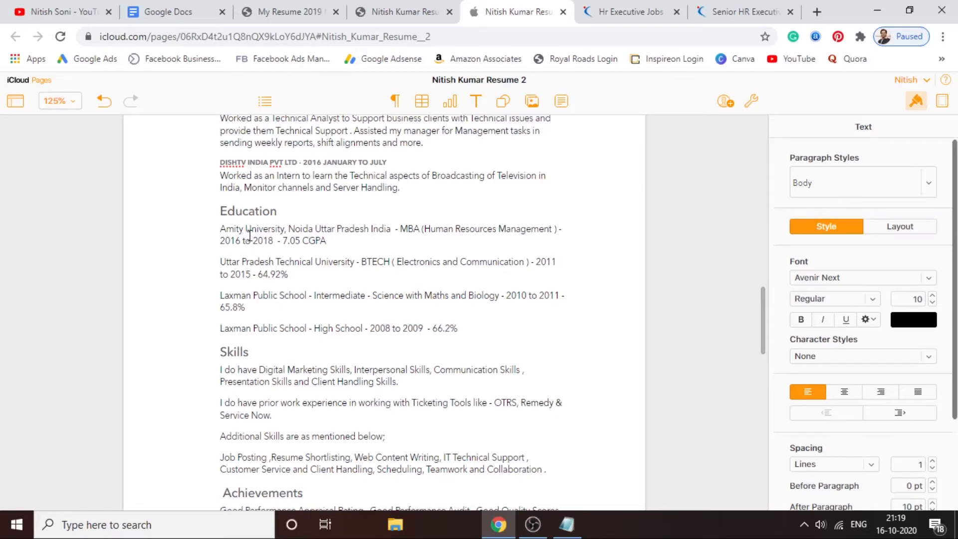
# Point out the order of the Education entries by highlighting the MBA, BTECH and Intermediate entries in turn
pyautogui.moveTo(219, 228); pyautogui.dragTo(348, 240)
pyautogui.click(275, 274)
pyautogui.tripleClick(279, 278)
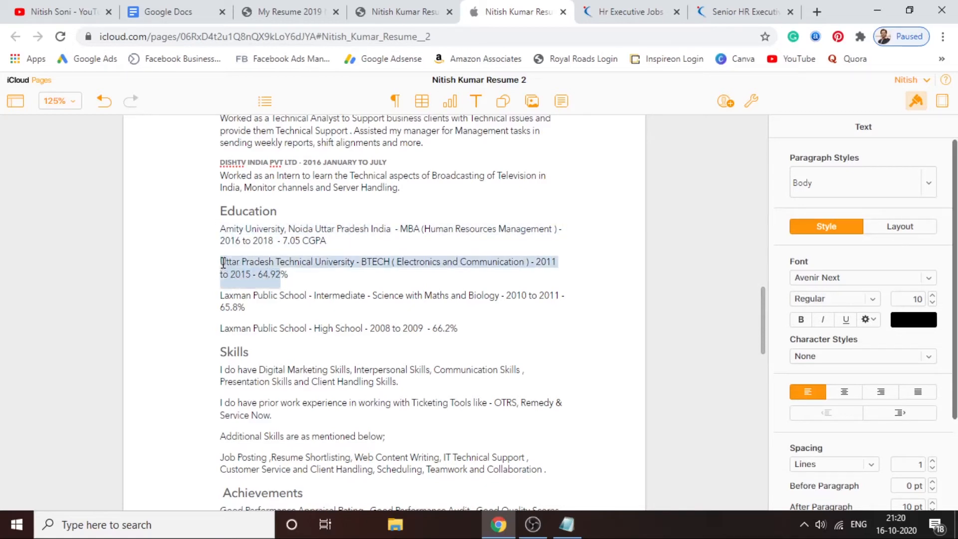
pyautogui.click(310, 274)
pyautogui.moveTo(225, 228); pyautogui.dragTo(335, 240)
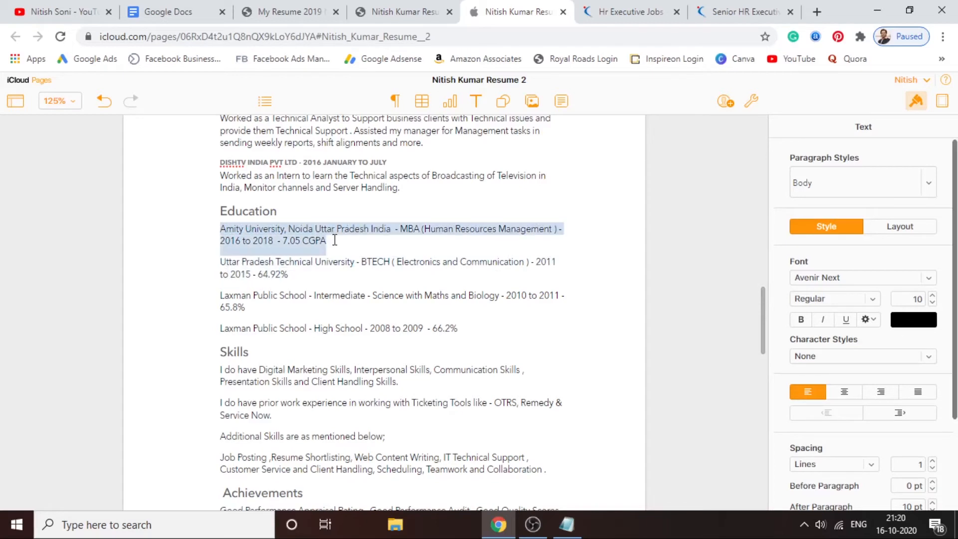
pyautogui.tripleClick(229, 262)
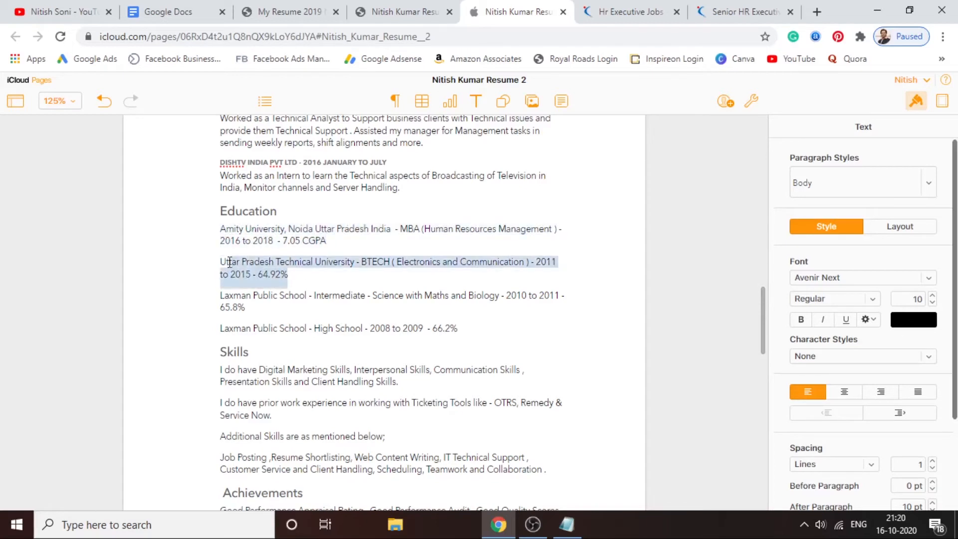
pyautogui.click(299, 297)
pyautogui.moveTo(250, 306); pyautogui.dragTo(227, 303)
pyautogui.click(301, 306)
# Highlight the two university names, the Intermediate and High School details, and the full MBA and BTECH entries
pyautogui.moveTo(220, 230); pyautogui.dragTo(342, 230)
pyautogui.moveTo(221, 262); pyautogui.dragTo(350, 261)
pyautogui.click(322, 282)
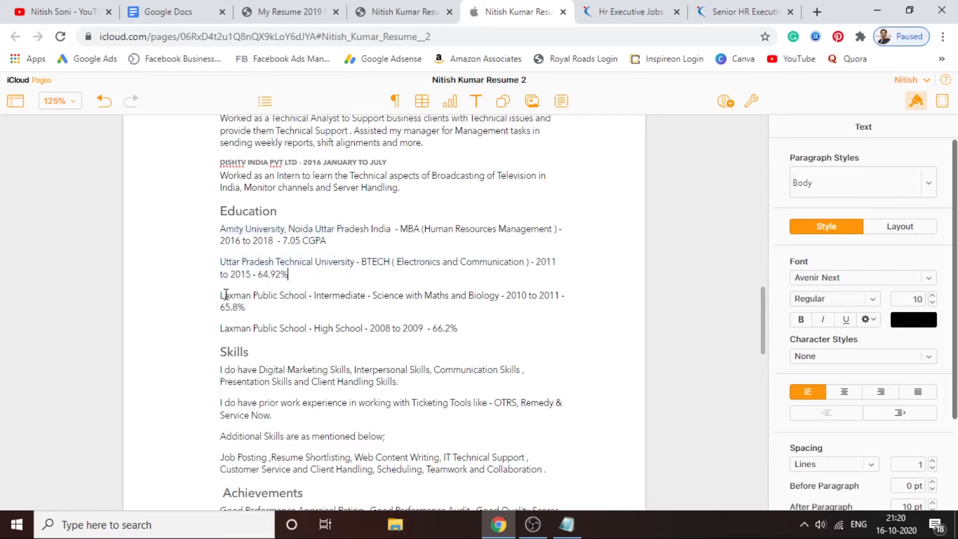
pyautogui.moveTo(220, 296); pyautogui.dragTo(374, 306)
pyautogui.click(365, 305)
pyautogui.moveTo(318, 328); pyautogui.dragTo(375, 333)
pyautogui.click(382, 331)
pyautogui.moveTo(223, 228); pyautogui.dragTo(336, 243)
pyautogui.moveTo(221, 261); pyautogui.dragTo(295, 276)
pyautogui.click(366, 295)
# Compare the resume's Skills section with its Core Competencies list
pyautogui.click(763, 306)
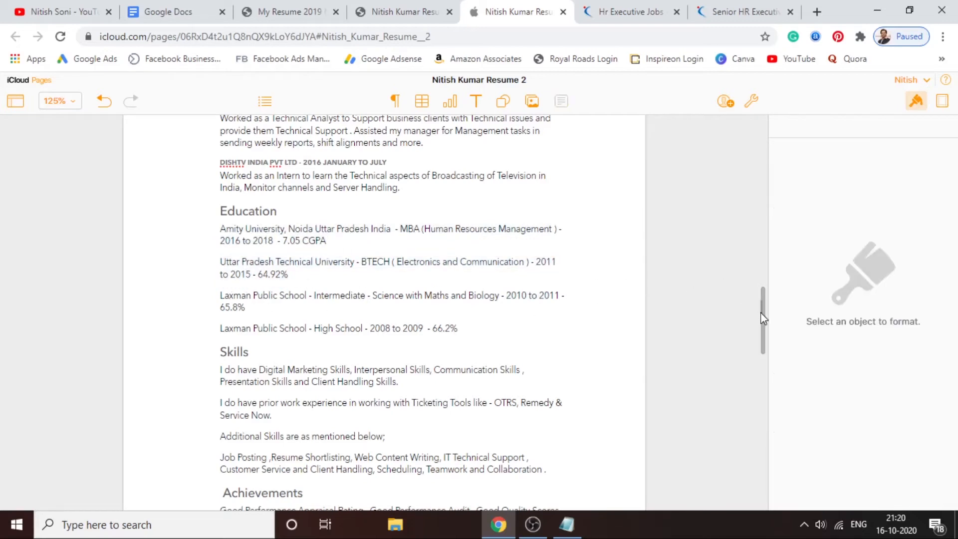
pyautogui.scroll(-2, 763, 319)
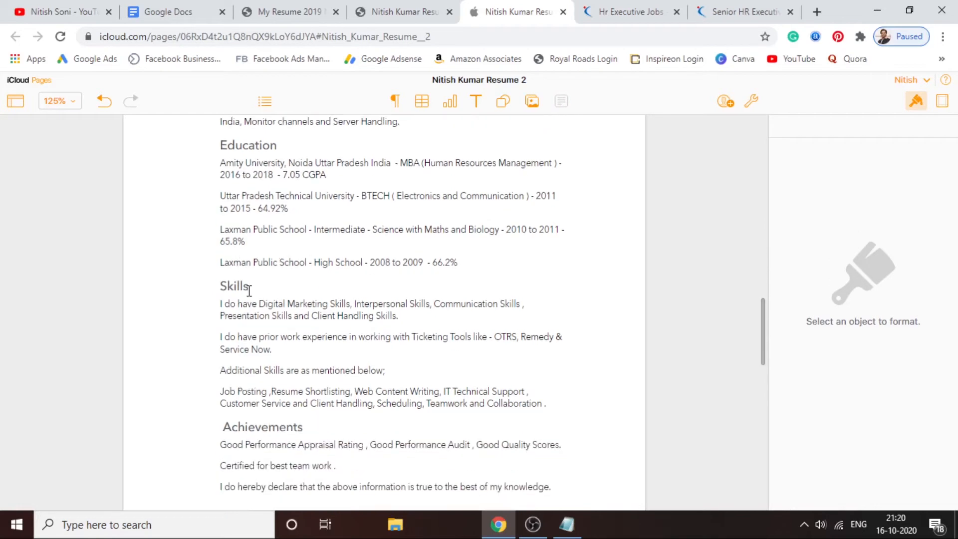
pyautogui.moveTo(257, 279); pyautogui.dragTo(221, 288)
pyautogui.moveTo(763, 339); pyautogui.dragTo(768, 344)
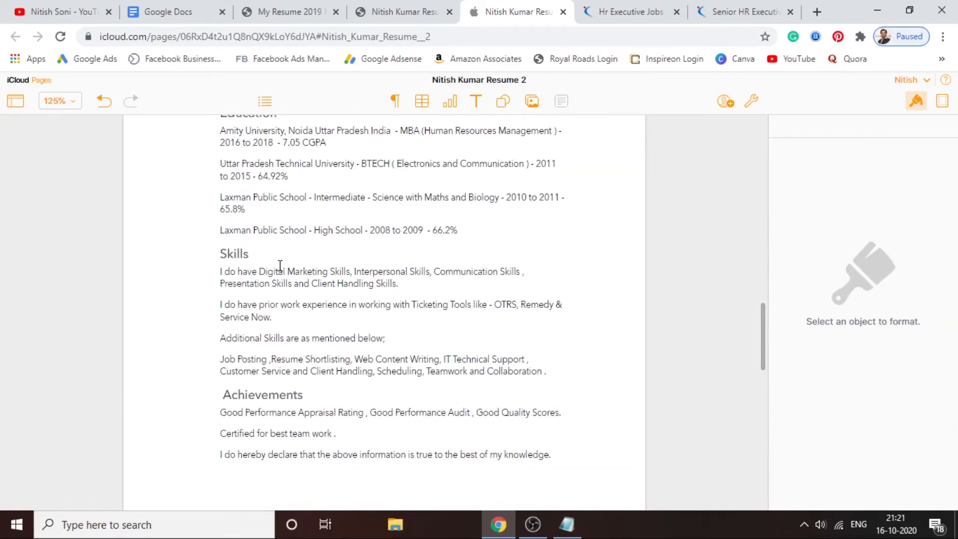
pyautogui.click(277, 262)
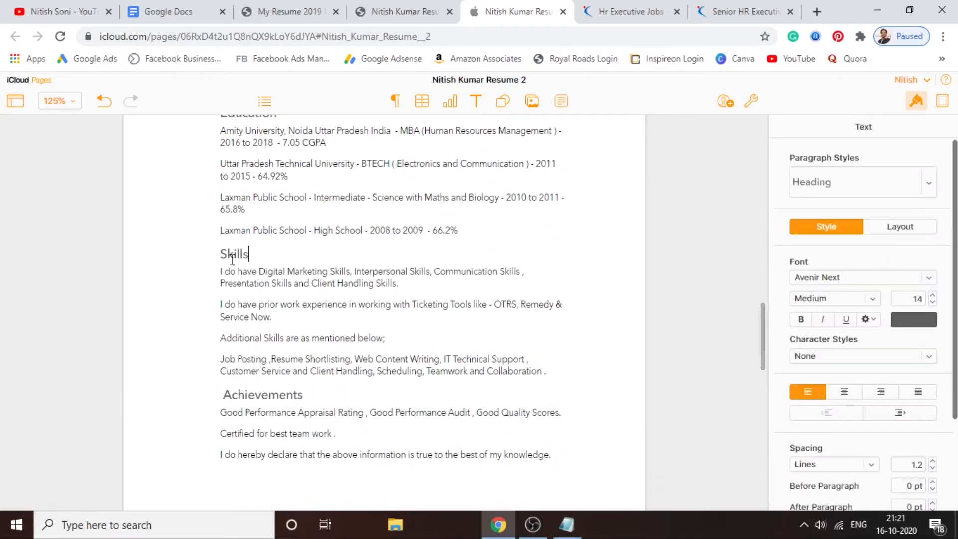
pyautogui.moveTo(768, 337); pyautogui.dragTo(771, 198)
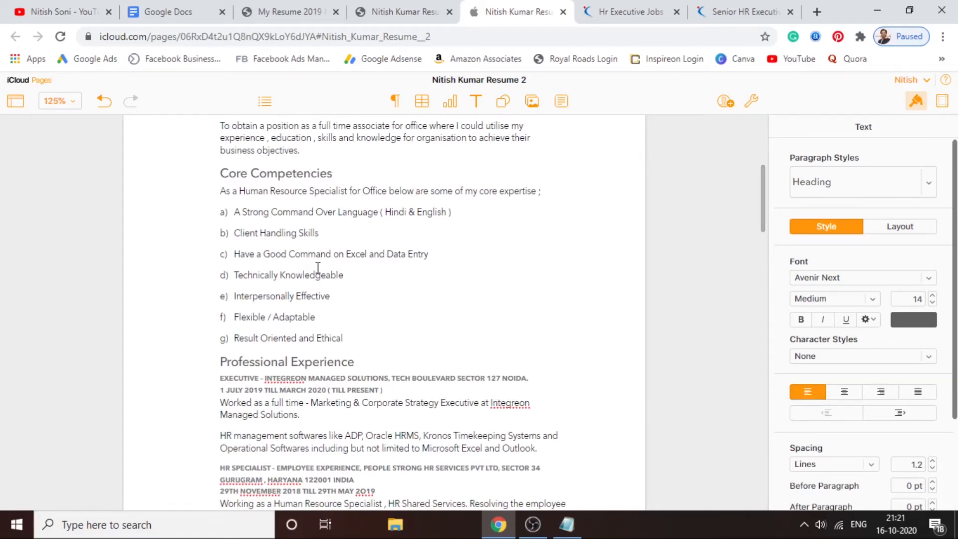
pyautogui.moveTo(764, 206); pyautogui.dragTo(765, 349)
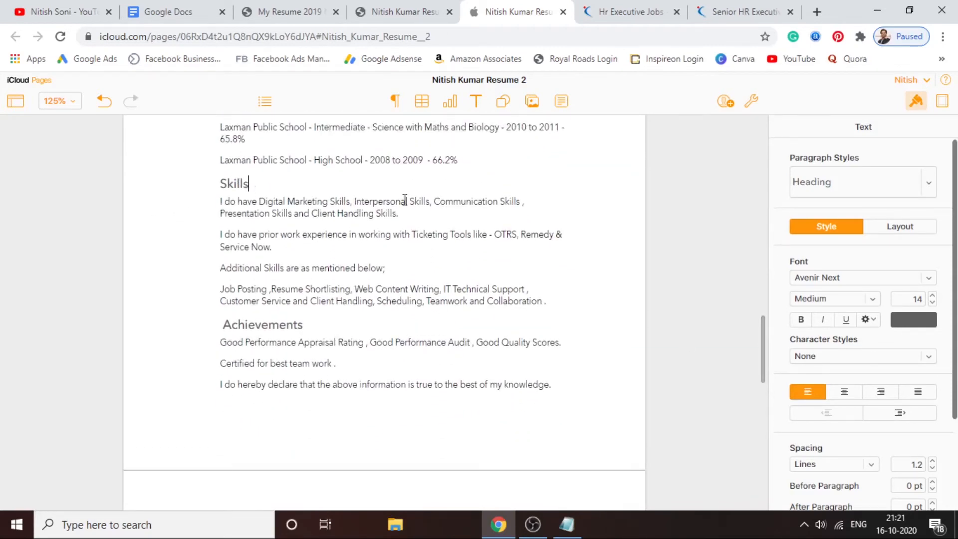
pyautogui.moveTo(764, 349); pyautogui.dragTo(769, 190)
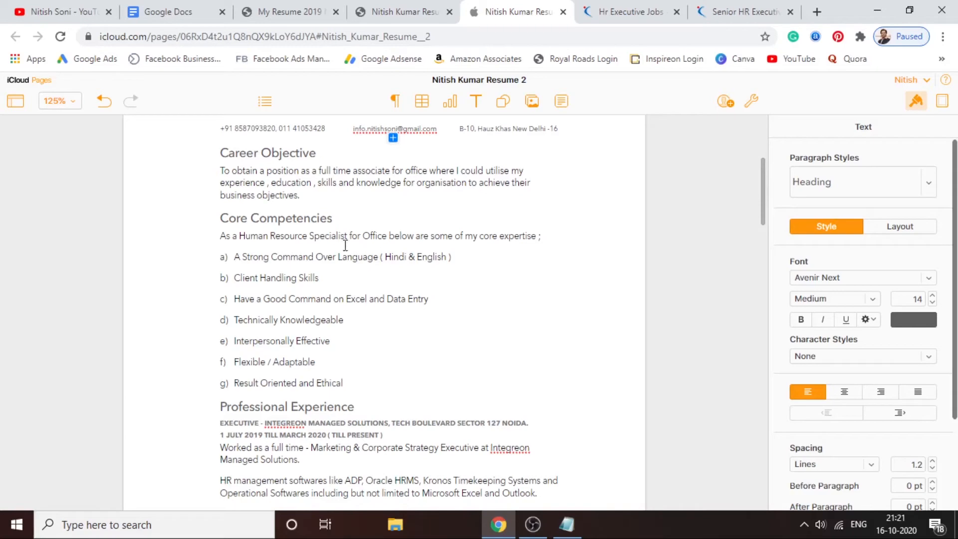
# Highlight the Core Competencies heading and the opening paragraph of the Skills section to contrast the two
pyautogui.moveTo(253, 218); pyautogui.dragTo(344, 219)
pyautogui.click(470, 272)
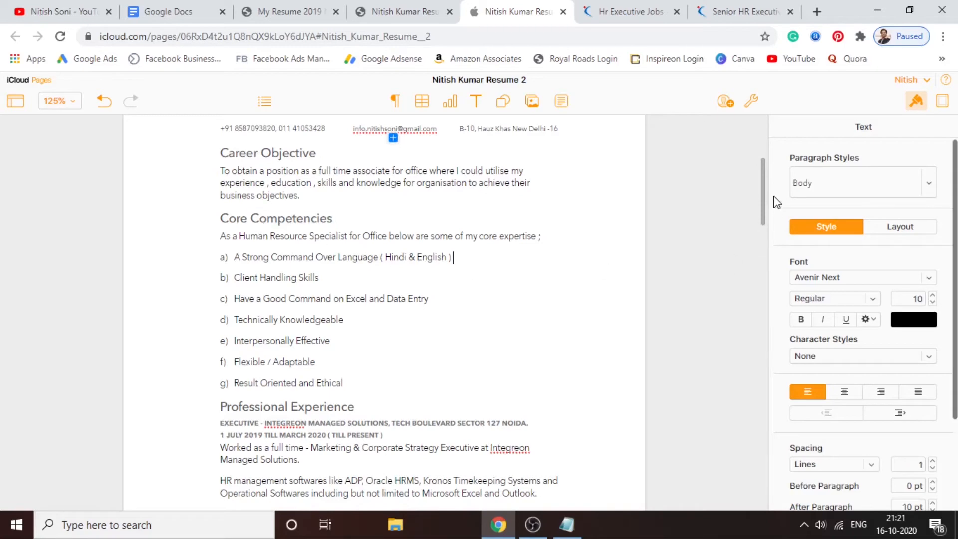
pyautogui.moveTo(764, 203); pyautogui.dragTo(755, 362)
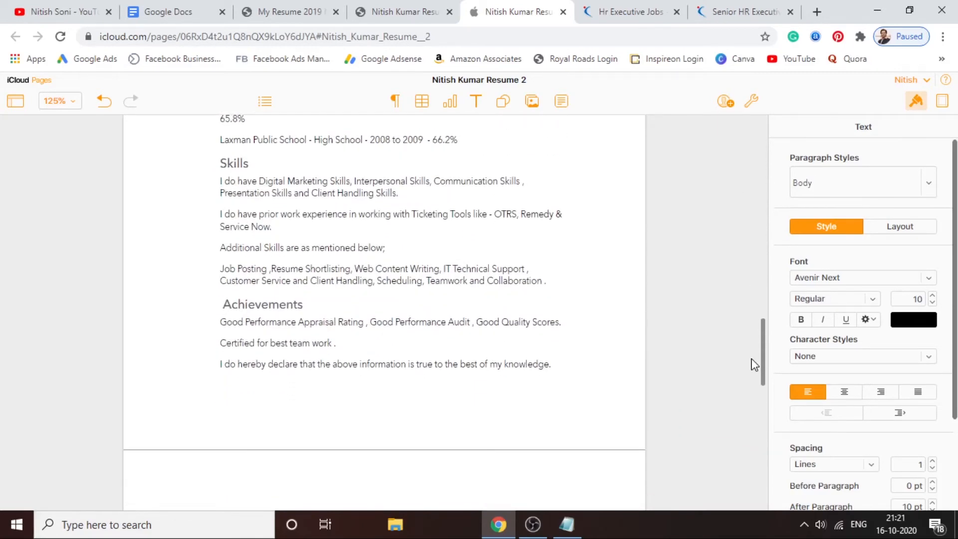
pyautogui.moveTo(399, 205); pyautogui.dragTo(209, 198)
pyautogui.click(281, 228)
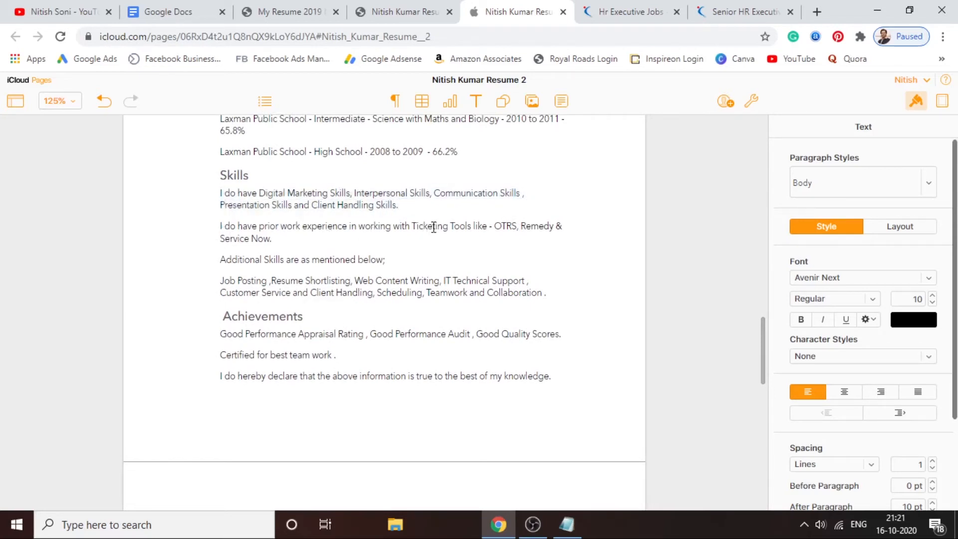
# Highlight the ticketing tools, the "Additional Skills are as mentioned below;" line and the list of additional skills in turn
pyautogui.moveTo(419, 227); pyautogui.dragTo(530, 230)
pyautogui.click(509, 231)
pyautogui.moveTo(221, 263); pyautogui.dragTo(388, 255)
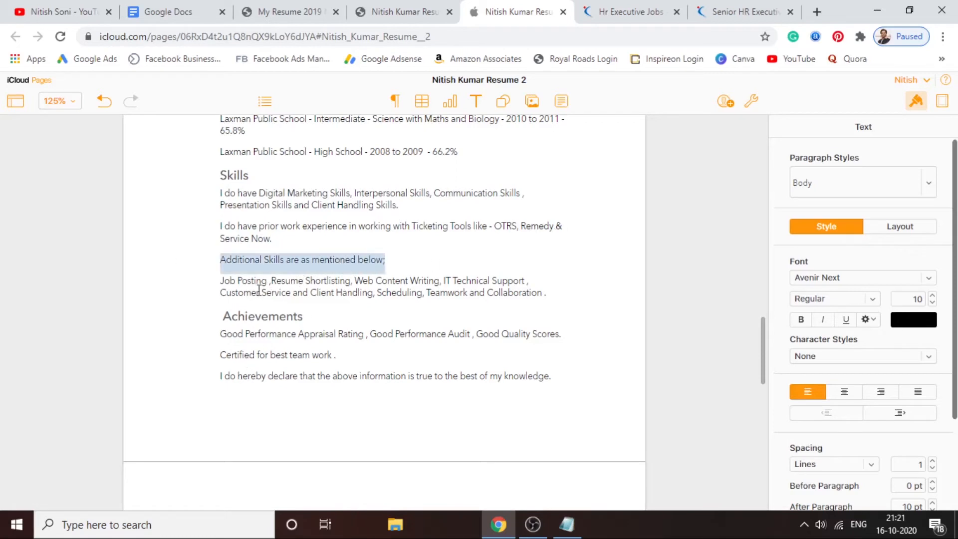
pyautogui.moveTo(220, 280); pyautogui.dragTo(545, 296)
pyautogui.click(572, 294)
# Remove the extra space before the full stop after "Collaboration" at the end of the Skills section
pyautogui.click(215, 196)
pyautogui.click(557, 300)
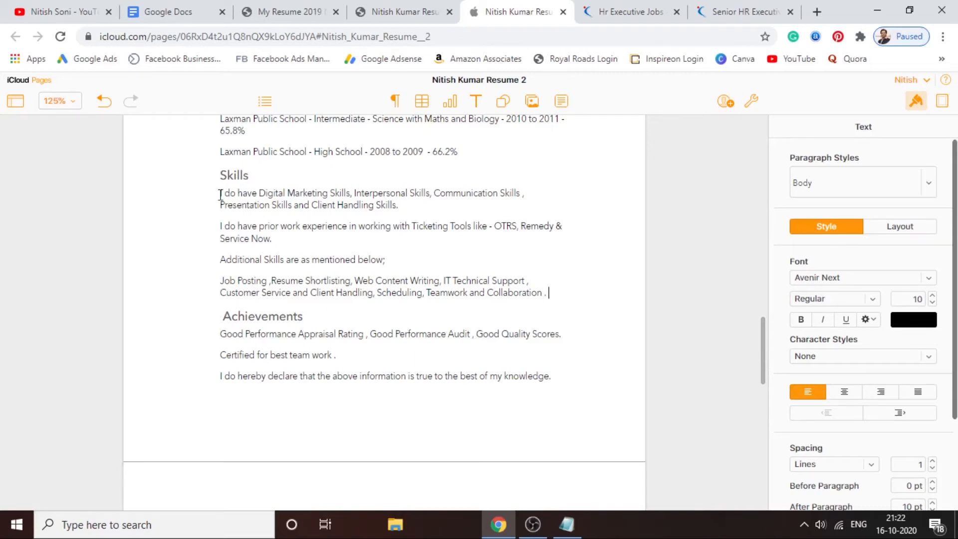
pyautogui.moveTo(221, 193); pyautogui.dragTo(545, 293)
pyautogui.click(553, 290)
pyautogui.press('BackSpace')
pyautogui.write('.')
pyautogui.click(534, 278)
# Highlight the entire Skills text, and its first two paragraphs separately
pyautogui.moveTo(220, 193); pyautogui.dragTo(550, 293)
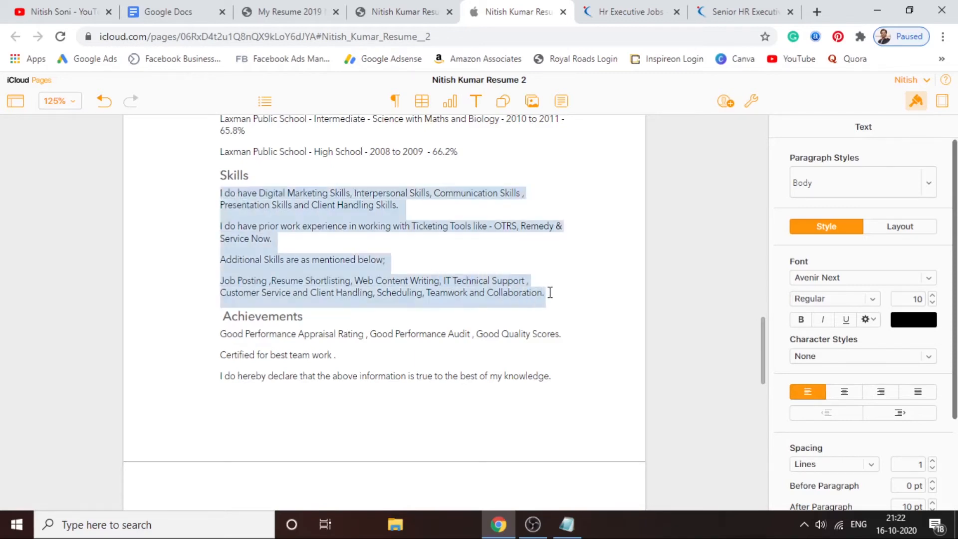
pyautogui.click(549, 293)
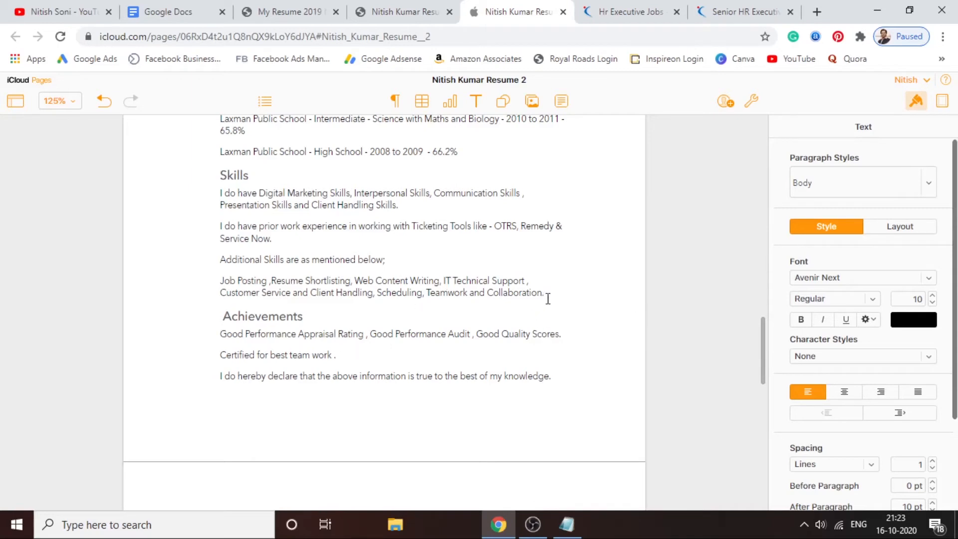
pyautogui.moveTo(547, 295); pyautogui.dragTo(221, 193)
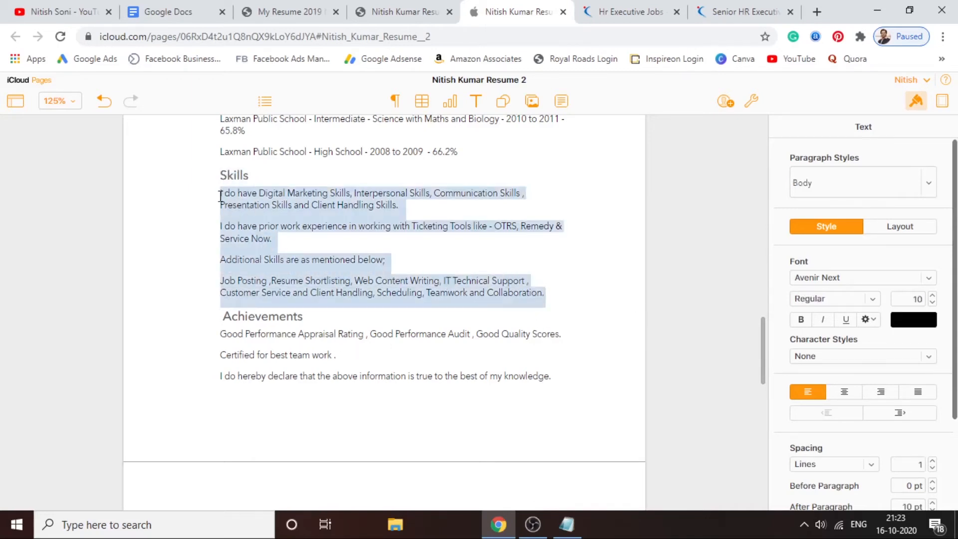
pyautogui.click(356, 246)
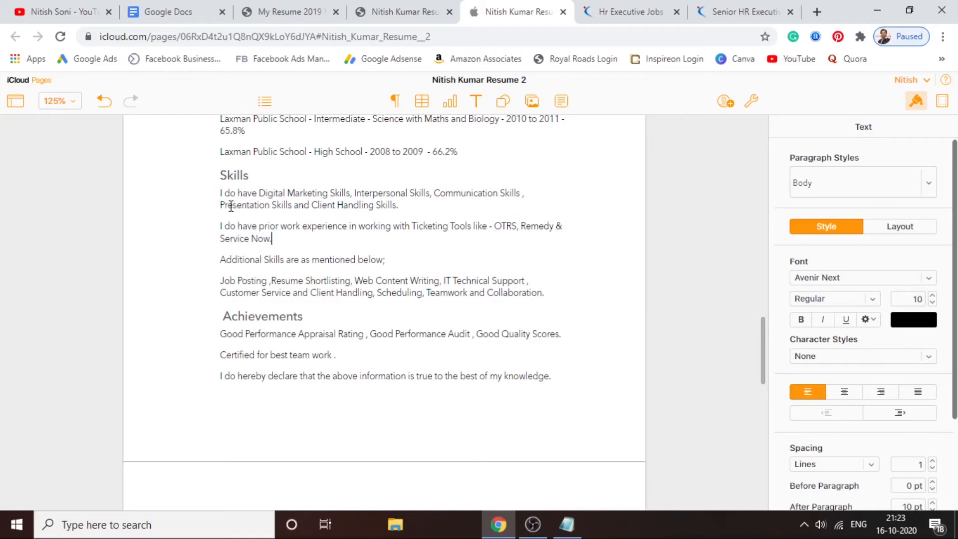
pyautogui.moveTo(282, 243); pyautogui.dragTo(213, 191)
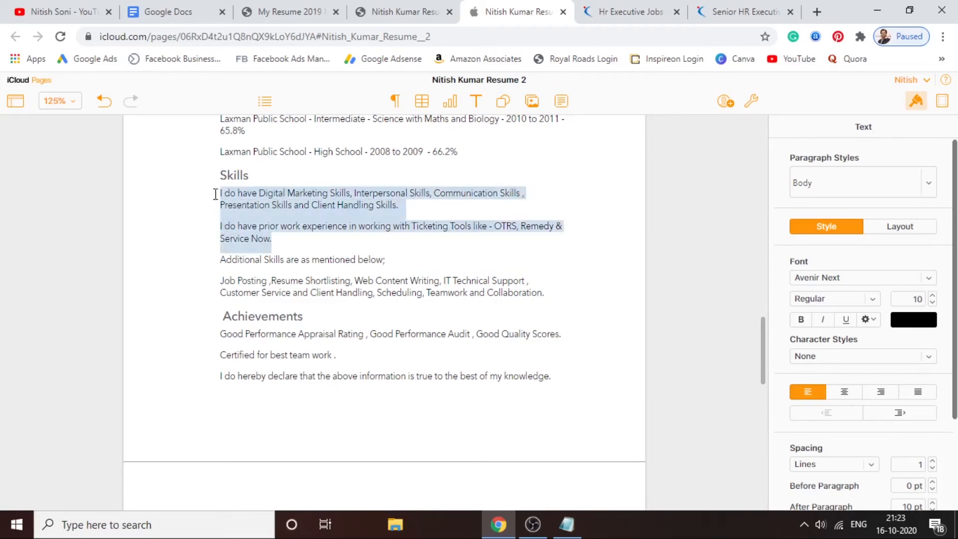
pyautogui.click(294, 231)
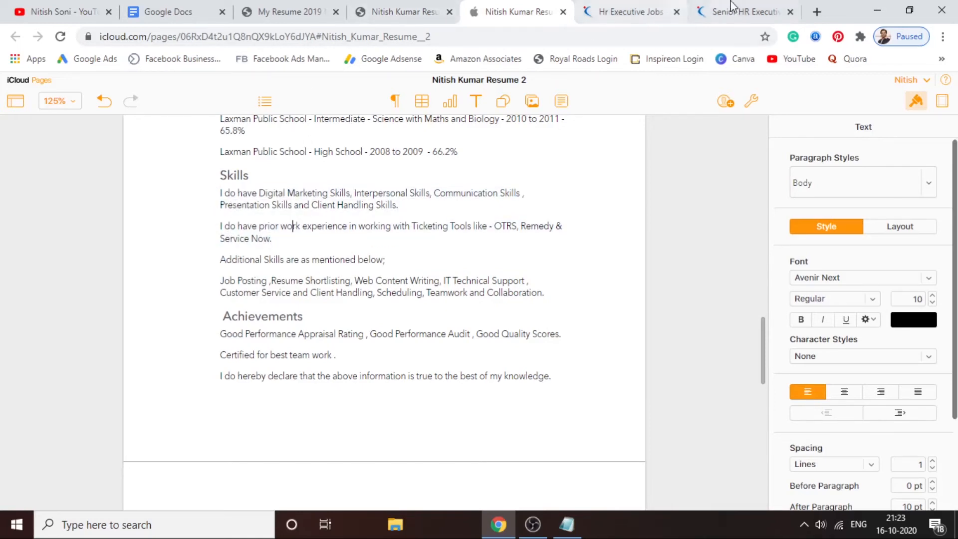
# Look through the Senior HR Executive job listing on Naukri and highlight its Other Requirements heading
pyautogui.click(744, 12)
pyautogui.moveTo(241, 233); pyautogui.dragTo(256, 482)
pyautogui.click(951, 278)
pyautogui.moveTo(957, 247)
pyautogui.mouseDown()
pyautogui.moveTo(957, 219)
pyautogui.moveTo(957, 233)
pyautogui.mouseUp()
pyautogui.scroll(-8, 133, 419)
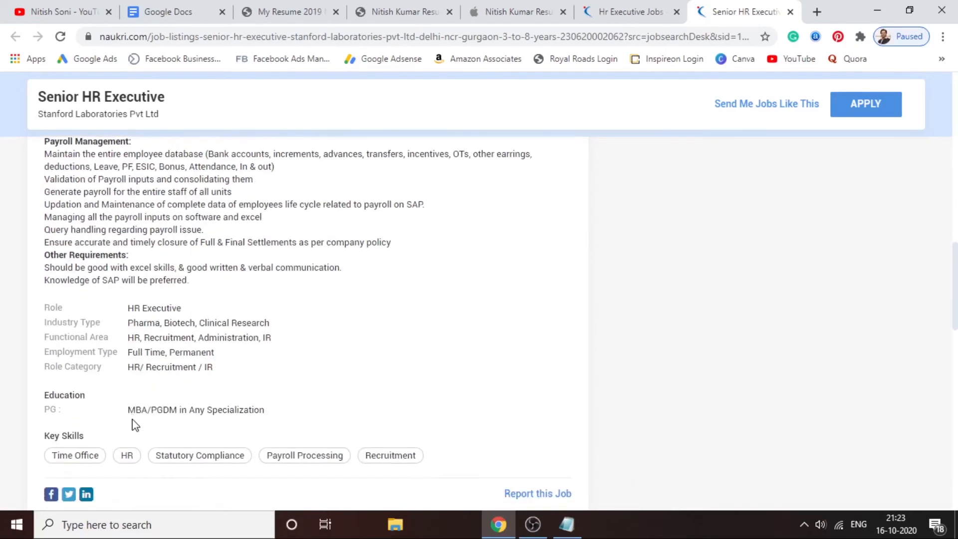
pyautogui.scroll(10, 134, 425)
pyautogui.scroll(-8, 133, 419)
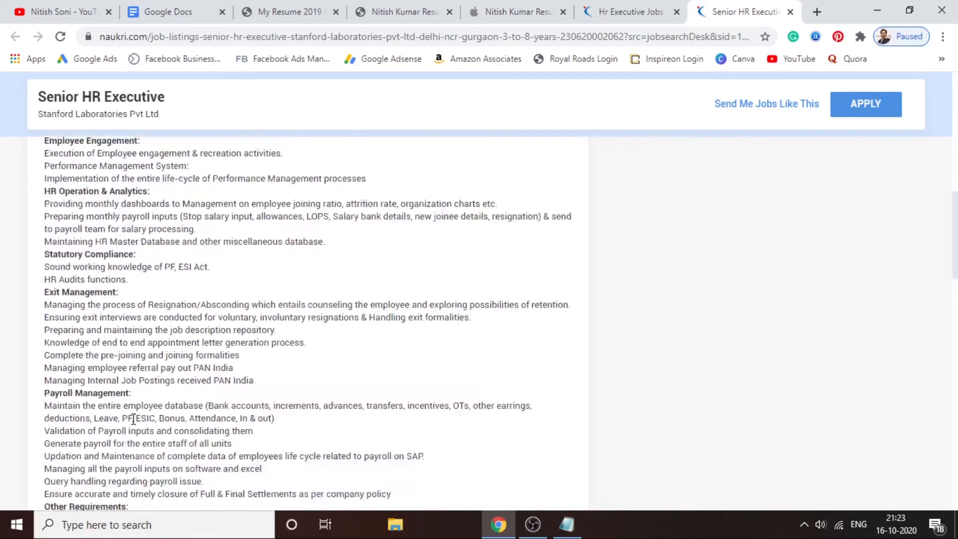
pyautogui.moveTo(52, 394); pyautogui.dragTo(125, 408)
pyautogui.click(130, 420)
# Highlight the Excel and communication skills requirement and the SAP knowledge requirement in the job listing
pyautogui.moveTo(49, 409); pyautogui.dragTo(348, 420)
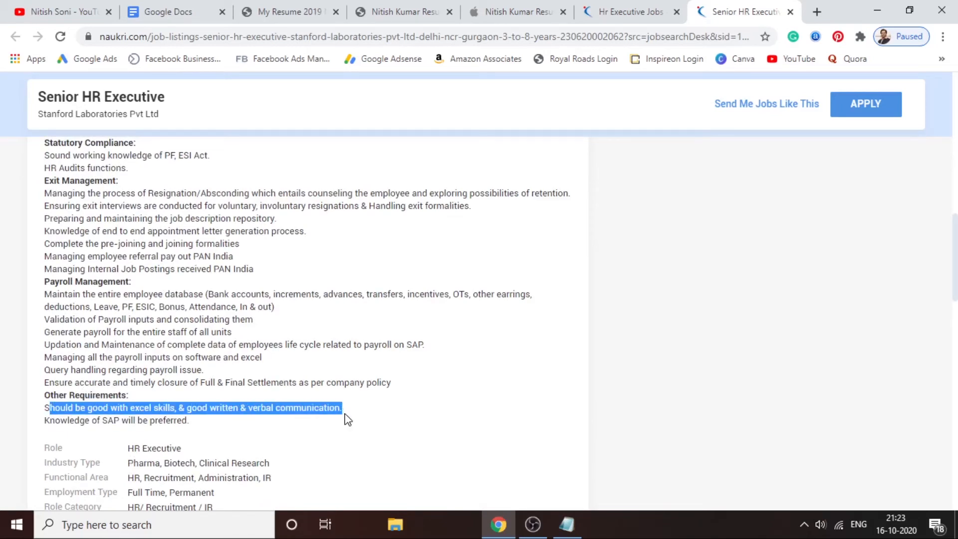
pyautogui.click(303, 423)
pyautogui.moveTo(68, 422); pyautogui.dragTo(188, 423)
pyautogui.click(242, 434)
pyautogui.moveTo(102, 421)
pyautogui.mouseDown()
pyautogui.moveTo(132, 420)
pyautogui.moveTo(111, 421)
pyautogui.moveTo(120, 421)
pyautogui.mouseUp()
pyautogui.click(113, 421)
# Point out SAP again in the "Knowledge of SAP will be preferred" line of the job listing
pyautogui.scroll(-3, 213, 428)
pyautogui.scroll(2, 213, 428)
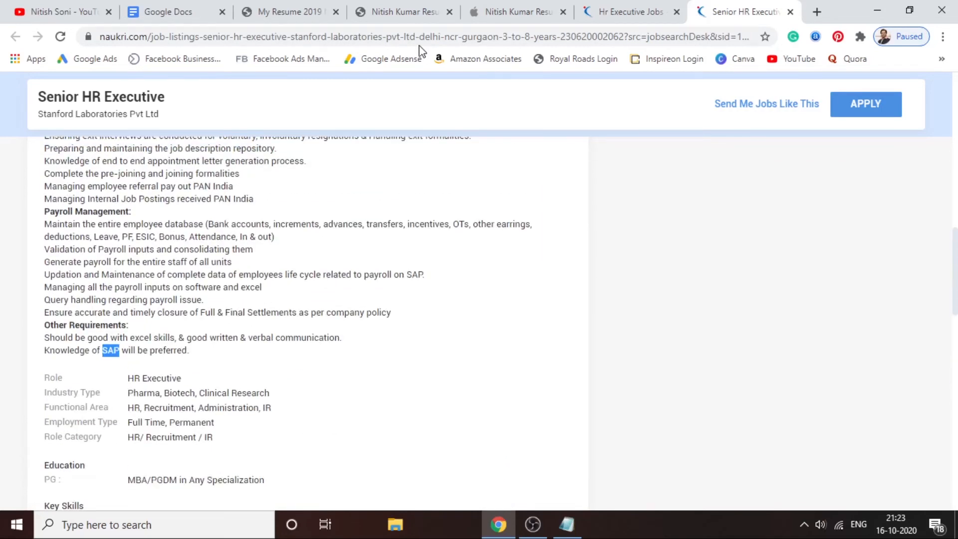
pyautogui.click(161, 365)
pyautogui.moveTo(100, 350)
pyautogui.mouseDown()
pyautogui.moveTo(121, 350)
pyautogui.moveTo(98, 363)
pyautogui.mouseUp()
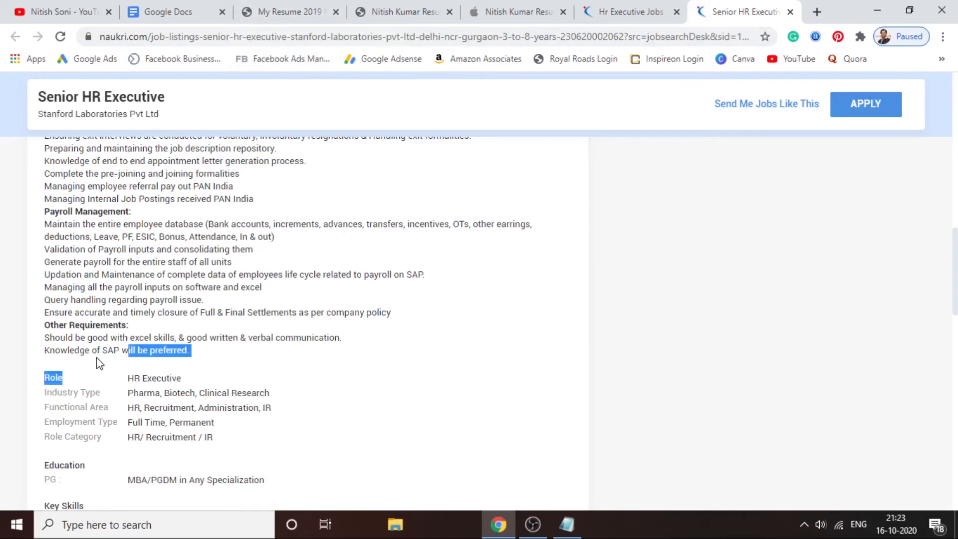
pyautogui.doubleClick(113, 348)
pyautogui.moveTo(187, 350); pyautogui.dragTo(108, 351)
pyautogui.click(202, 353)
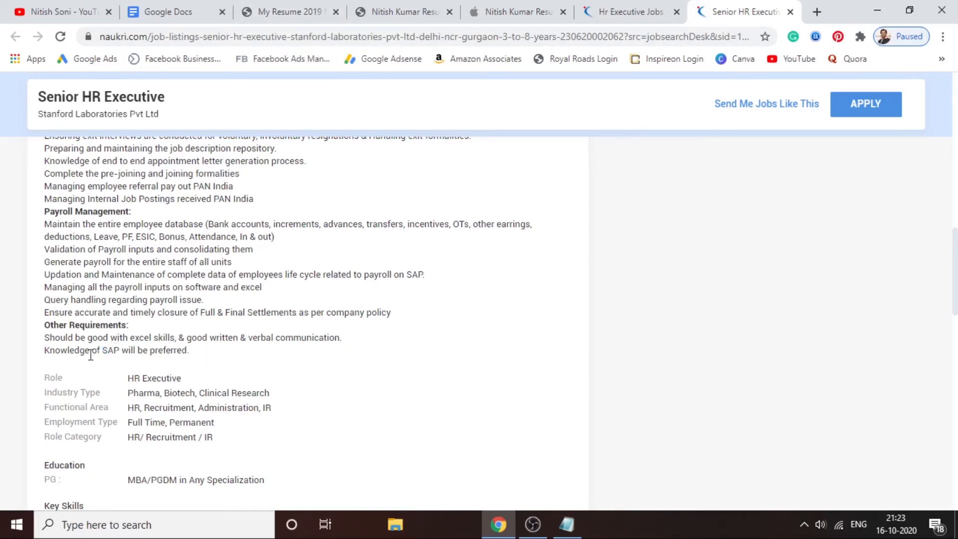
# Review the PDF copy of the resume and glance at the 2019 resume
pyautogui.scroll(15, 196, 355)
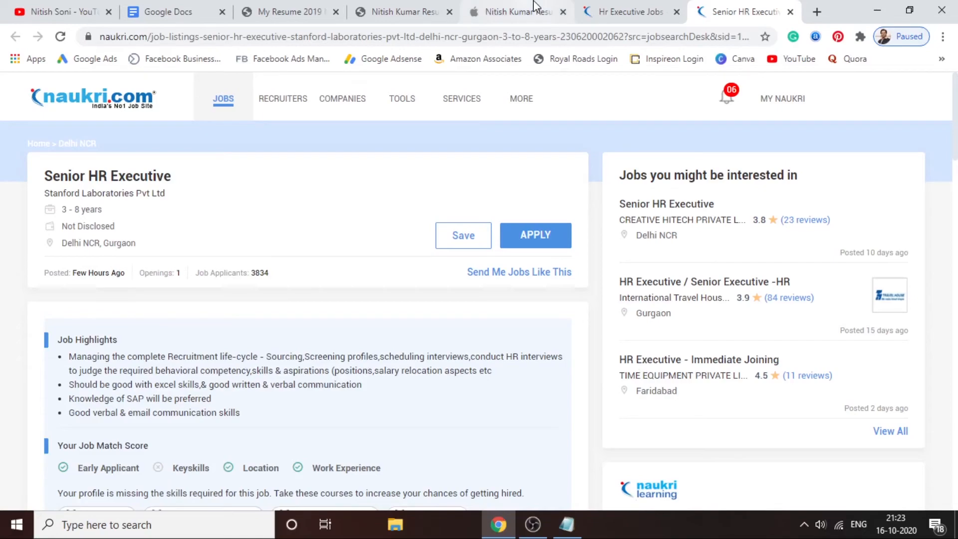
pyautogui.click(423, 8)
pyautogui.scroll(-5, 441, 370)
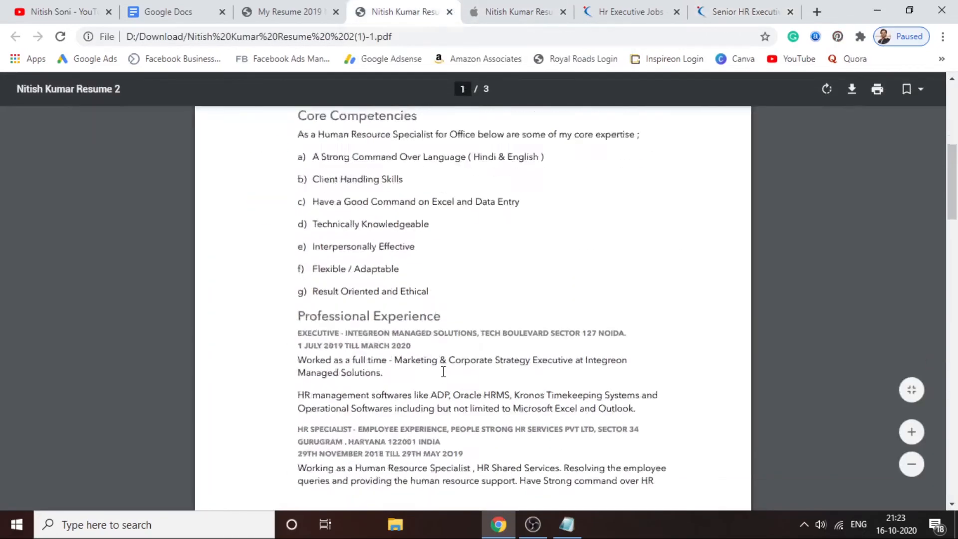
pyautogui.scroll(-15, 444, 371)
pyautogui.scroll(12, 405, 348)
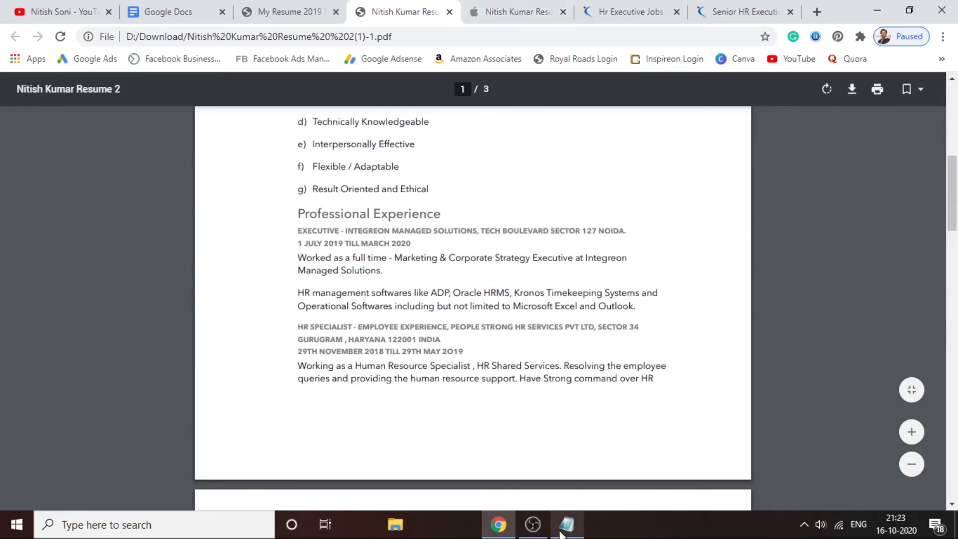
pyautogui.click(286, 10)
pyautogui.click(392, 9)
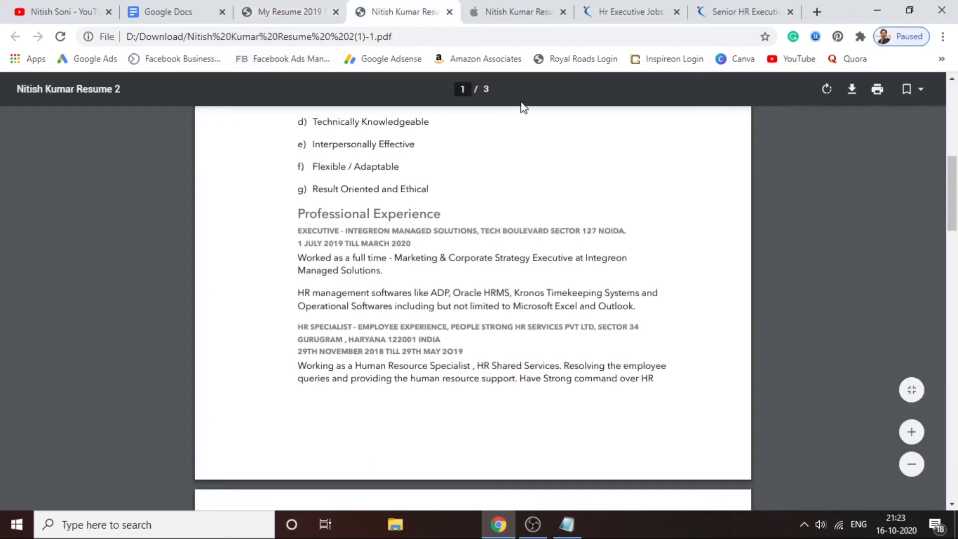
# Copy the Achievements heading from the Pages resume and add it to the Notepad outline as item "f) Achievements"
pyautogui.click(519, 11)
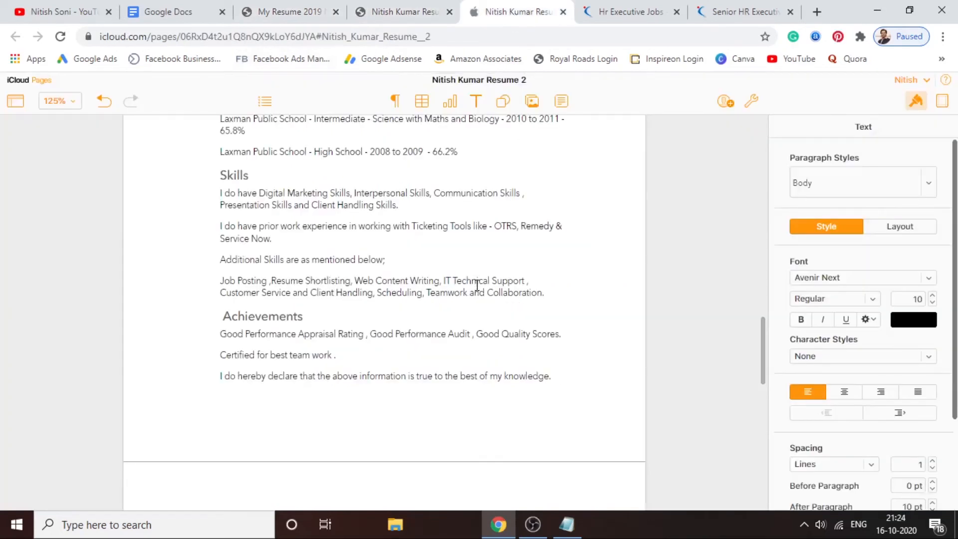
pyautogui.moveTo(226, 316); pyautogui.dragTo(303, 319)
pyautogui.hotkey('ctrl', 'c')
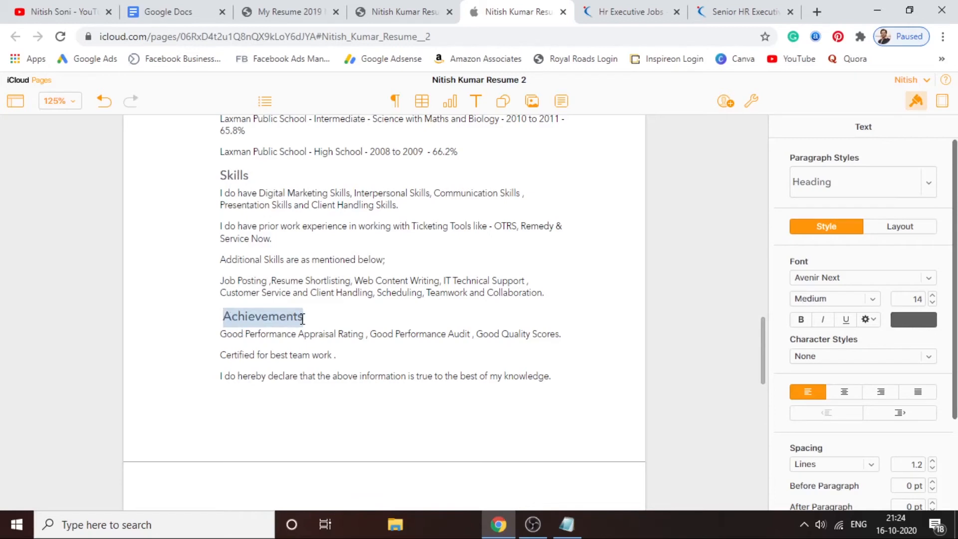
pyautogui.click(567, 524)
pyautogui.click(567, 451)
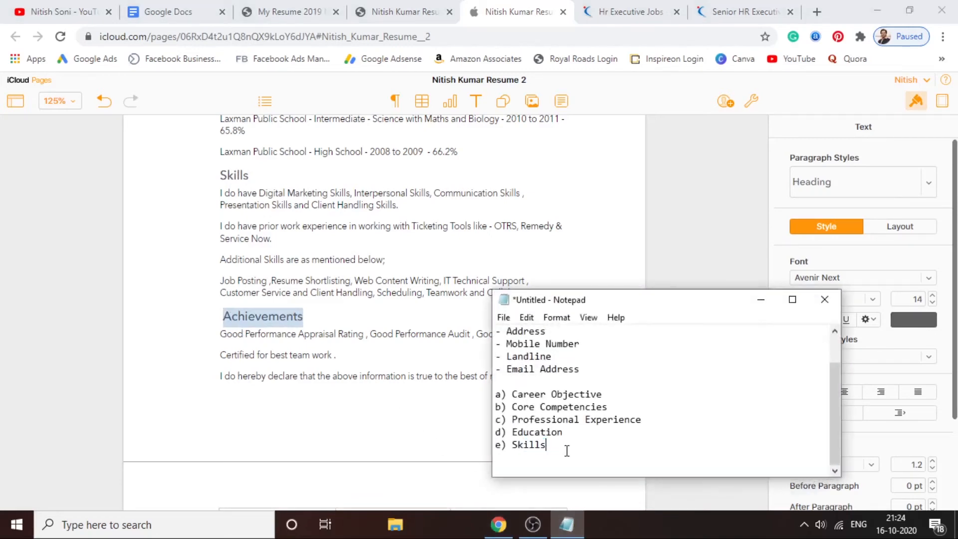
pyautogui.press('Return')
pyautogui.write('f)')
pyautogui.hotkey('ctrl', 'v')
pyautogui.moveTo(512, 458); pyautogui.dragTo(579, 459)
pyautogui.click(761, 299)
pyautogui.click(343, 377)
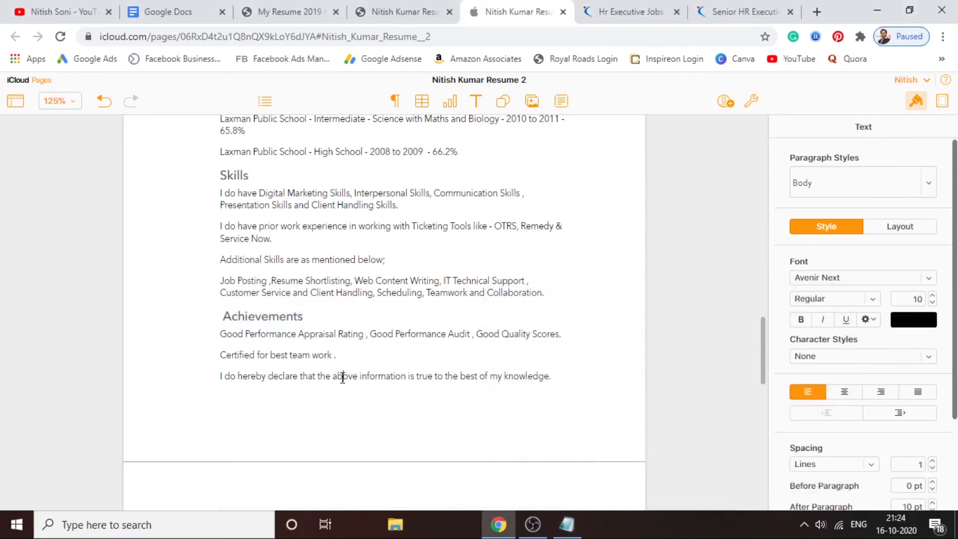
# Highlight the performance and quality line and the "Certified for best team work" line under Achievements in turn
pyautogui.moveTo(223, 332); pyautogui.dragTo(562, 335)
pyautogui.click(496, 337)
pyautogui.click(341, 355)
pyautogui.moveTo(221, 356); pyautogui.dragTo(343, 355)
pyautogui.click(350, 378)
# Highlight both lines of the Achievements section together
pyautogui.moveTo(764, 343); pyautogui.dragTo(763, 370)
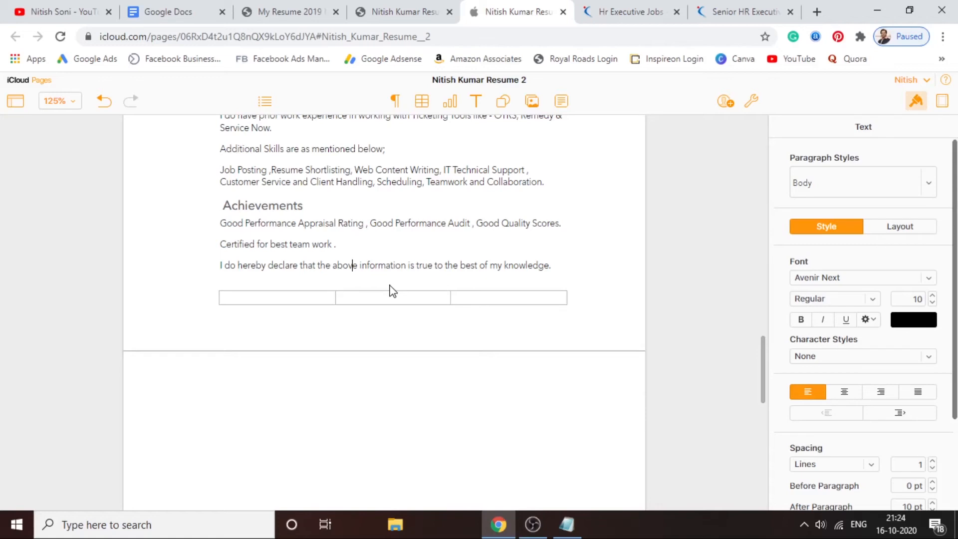
pyautogui.click(352, 265)
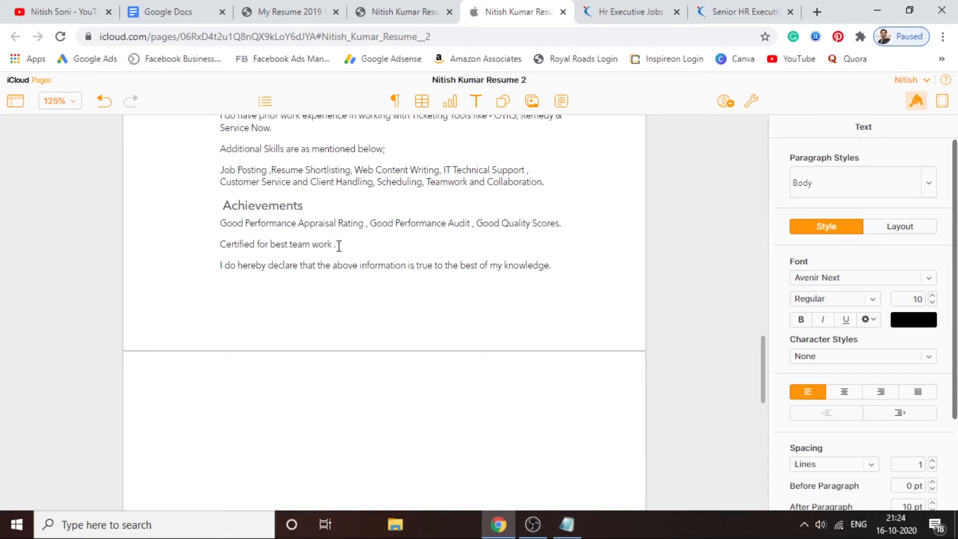
pyautogui.moveTo(339, 248); pyautogui.dragTo(222, 228)
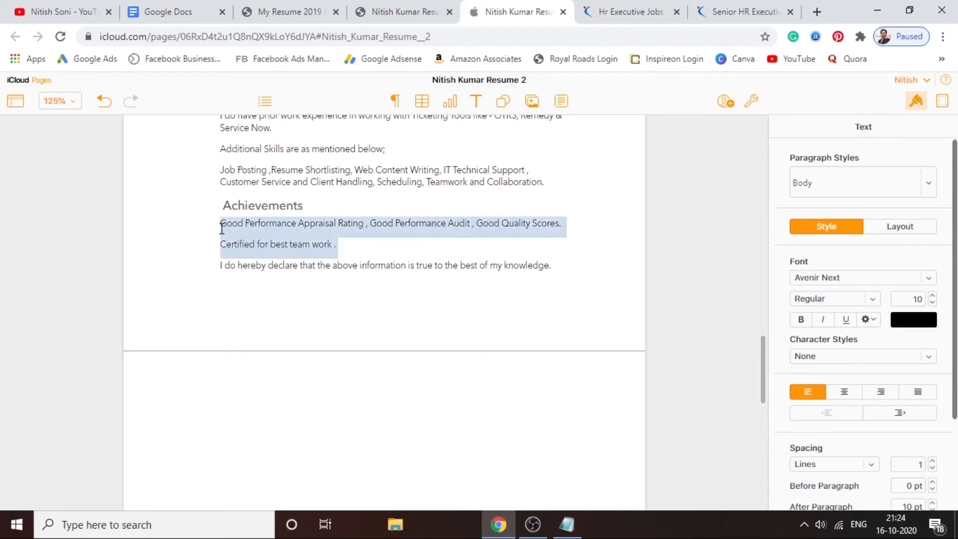
pyautogui.click(349, 252)
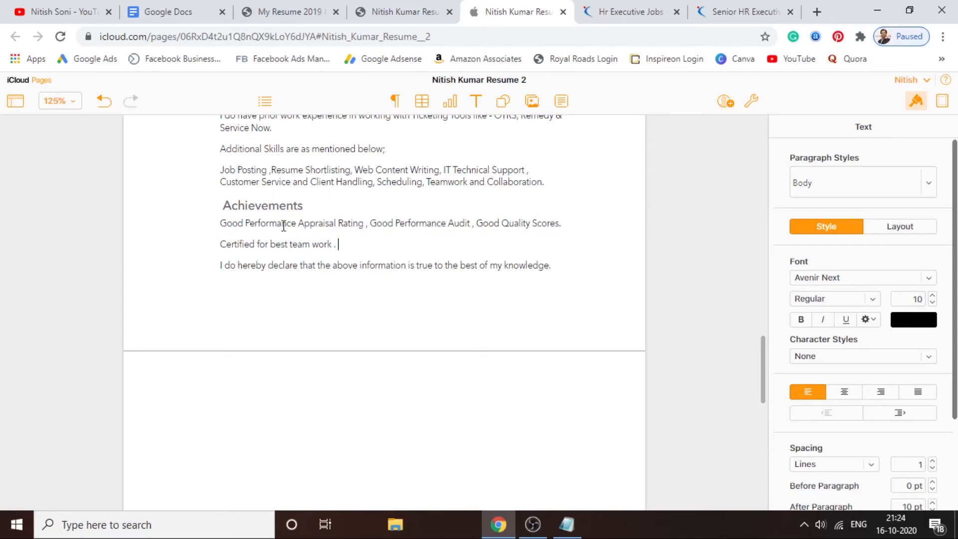
pyautogui.doubleClick(226, 209)
pyautogui.click(336, 230)
pyautogui.moveTo(336, 243); pyautogui.dragTo(215, 231)
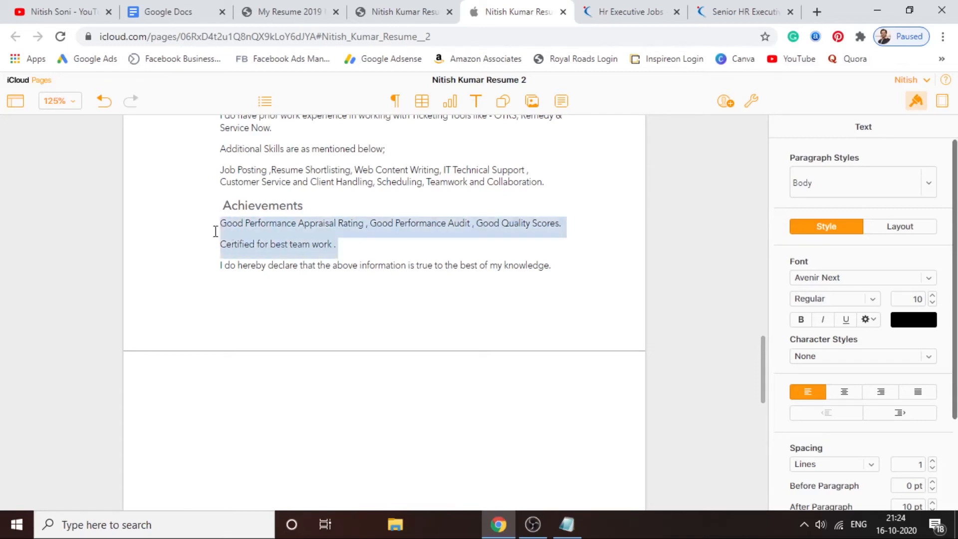
pyautogui.click(348, 246)
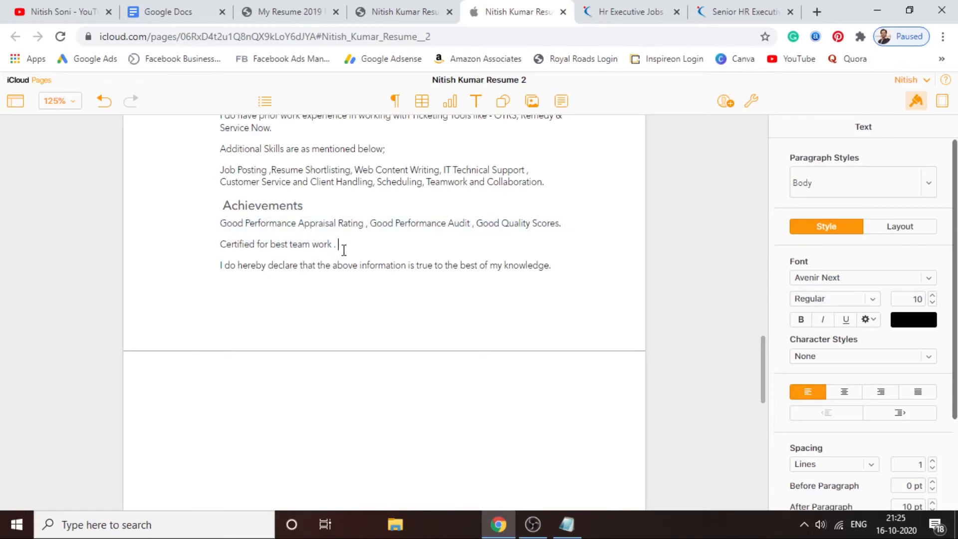
# Highlight the closing declaration sentence and the name under the Signature heading
pyautogui.moveTo(763, 351)
pyautogui.mouseDown()
pyautogui.moveTo(764, 368)
pyautogui.moveTo(765, 357)
pyautogui.mouseUp()
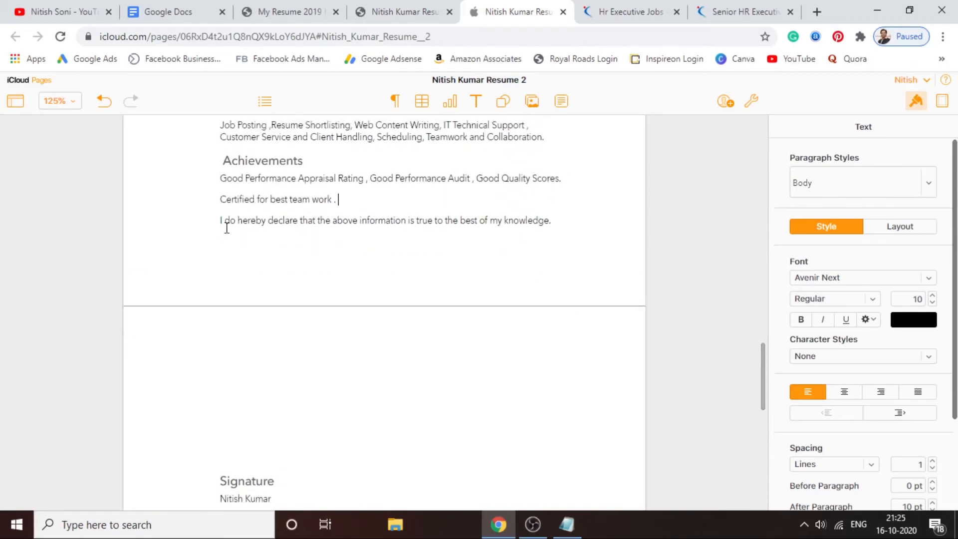
pyautogui.moveTo(221, 223); pyautogui.dragTo(560, 220)
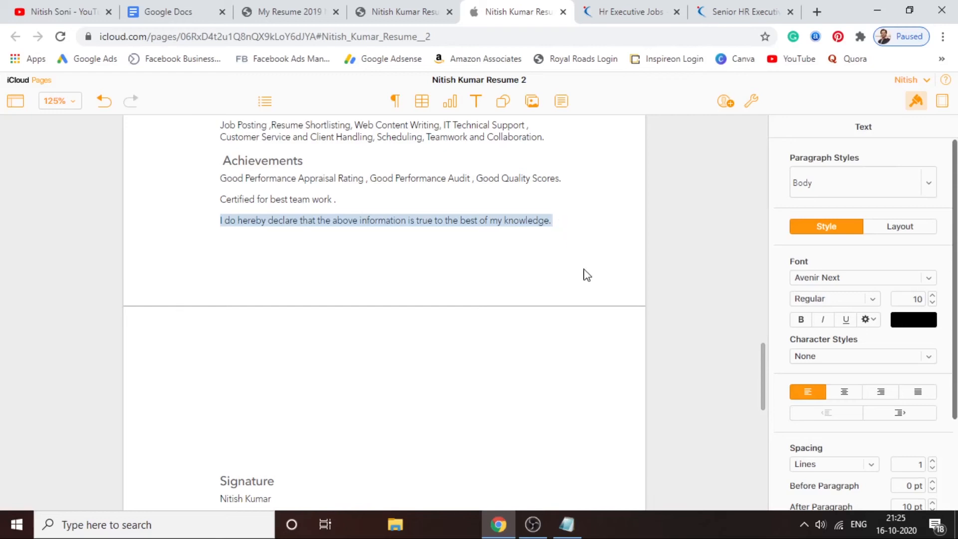
pyautogui.scroll(-1, 766, 374)
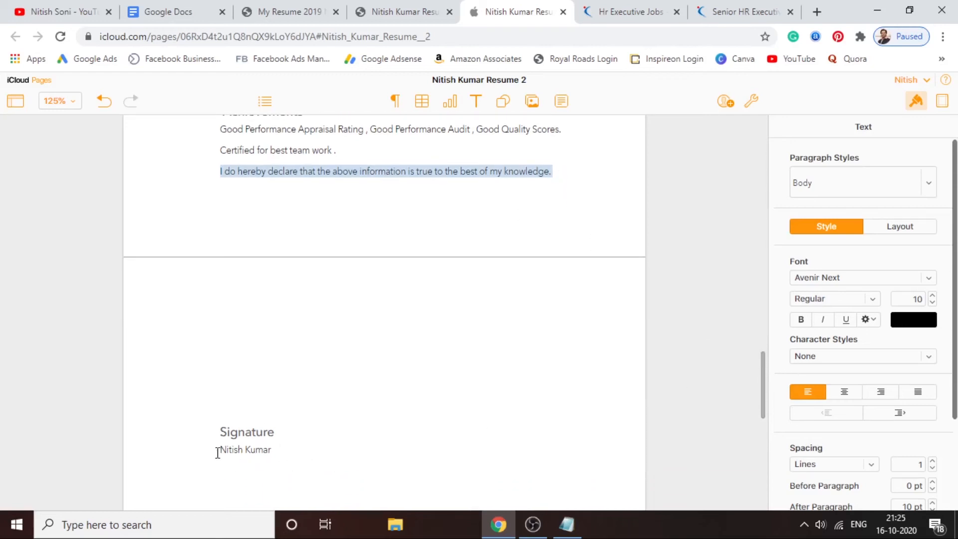
pyautogui.moveTo(220, 434)
pyautogui.mouseDown()
pyautogui.moveTo(276, 451)
pyautogui.moveTo(199, 454)
pyautogui.mouseUp()
pyautogui.click(274, 451)
pyautogui.moveTo(272, 452); pyautogui.dragTo(218, 451)
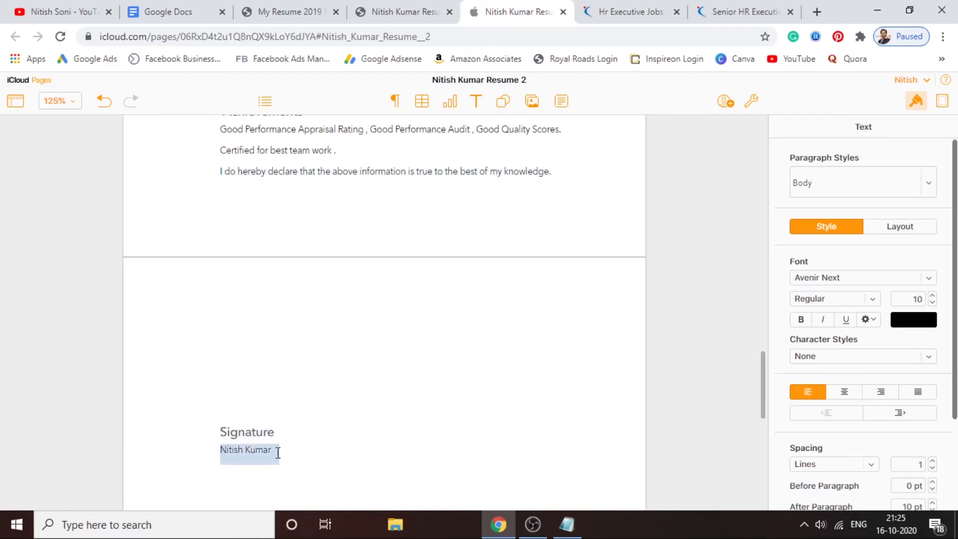
# Switch to the My Resume 2019 PDF and highlight the duties under "Role and Responsibilities as Executive" on page 2
pyautogui.click(274, 451)
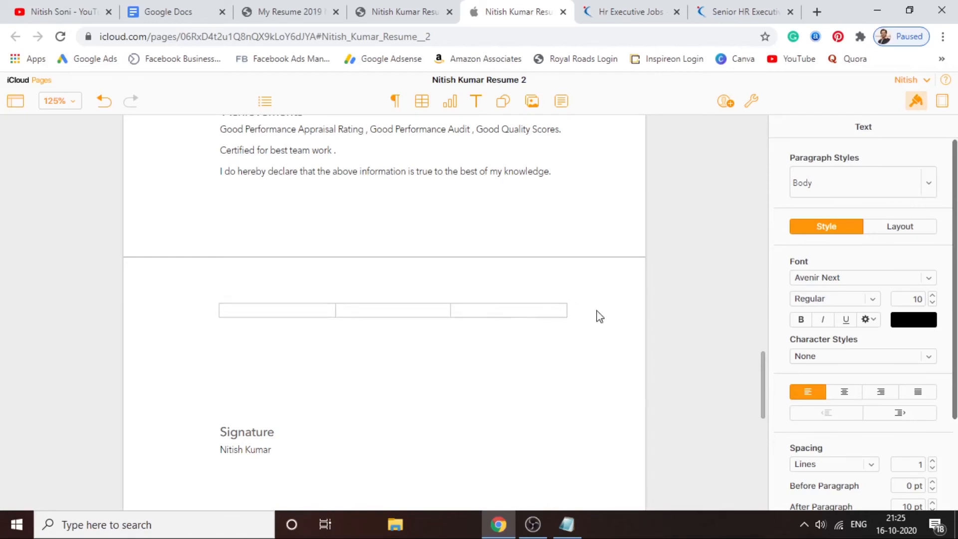
pyautogui.moveTo(766, 375)
pyautogui.mouseDown()
pyautogui.moveTo(774, 135)
pyautogui.moveTo(773, 435)
pyautogui.moveTo(777, 300)
pyautogui.mouseUp()
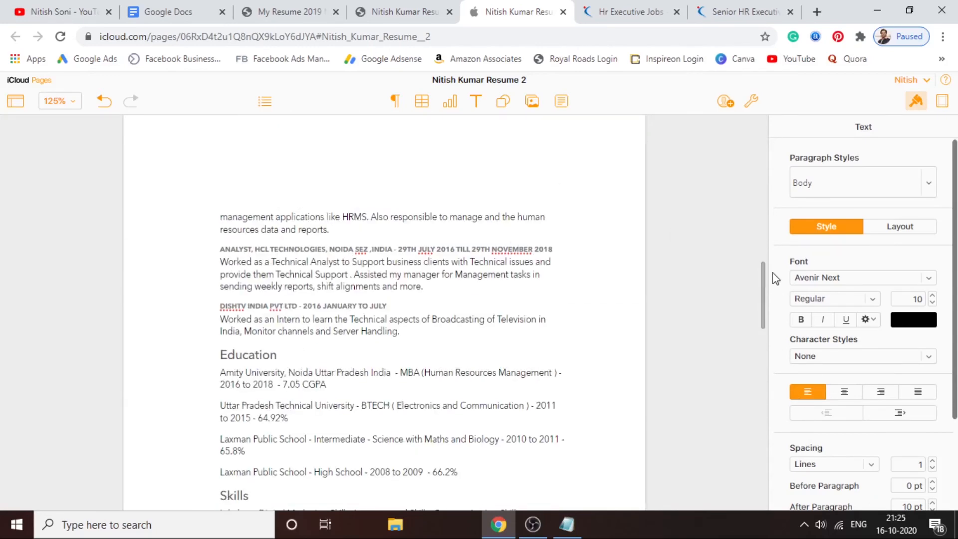
pyautogui.click(362, 11)
pyautogui.click(290, 11)
pyautogui.scroll(3, 366, 245)
pyautogui.scroll(3, 365, 244)
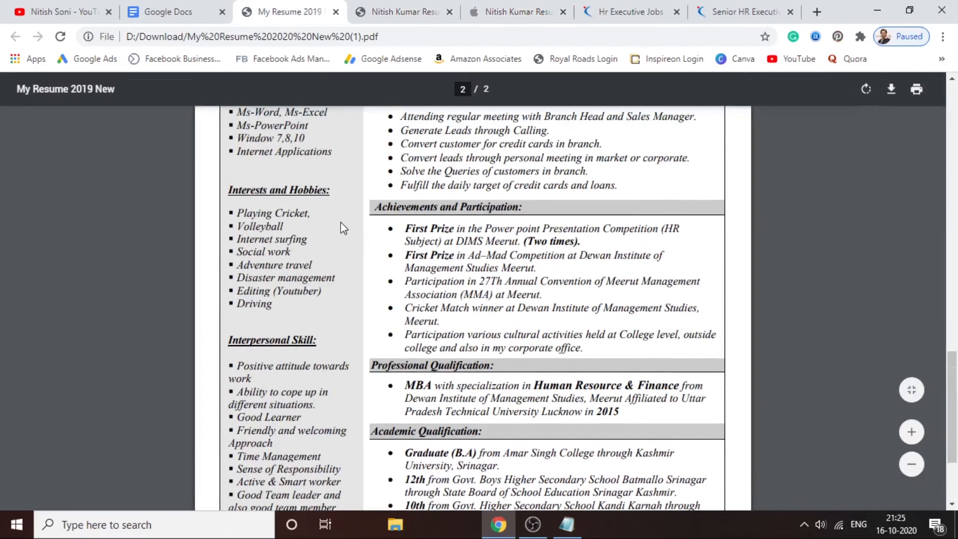
pyautogui.moveTo(401, 187); pyautogui.dragTo(615, 265)
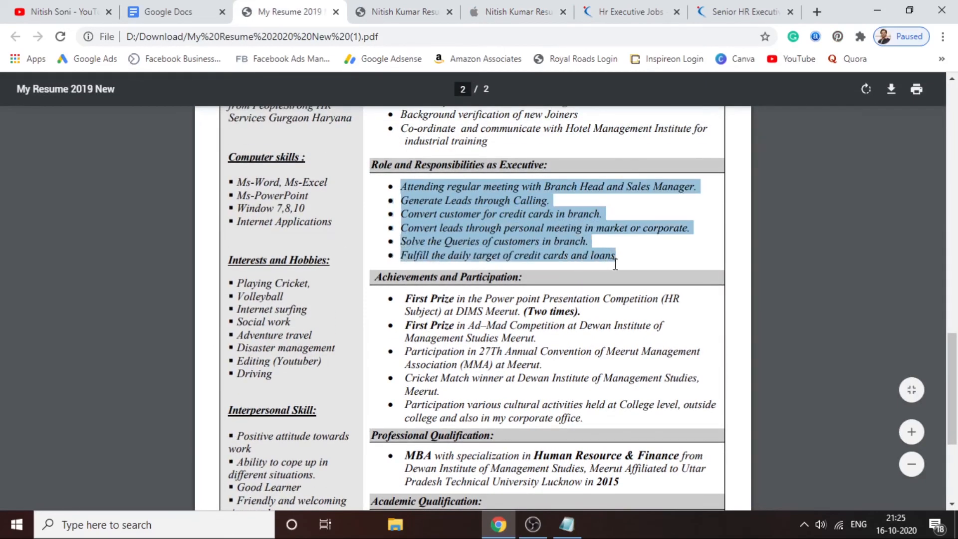
# Highlight the "Achievements and Participation" heading and the full list of entries beneath it
pyautogui.moveTo(404, 299); pyautogui.dragTo(618, 406)
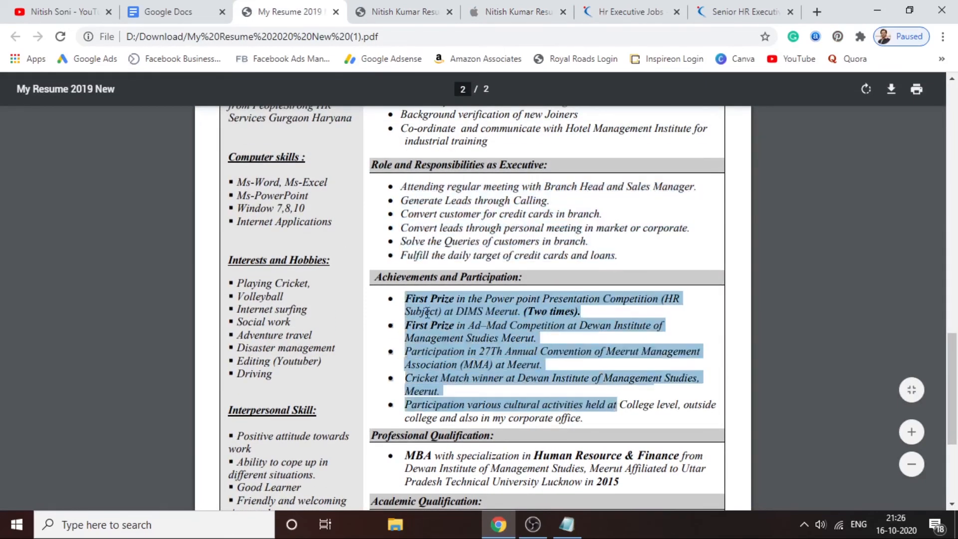
pyautogui.click(388, 273)
pyautogui.moveTo(376, 277); pyautogui.dragTo(518, 277)
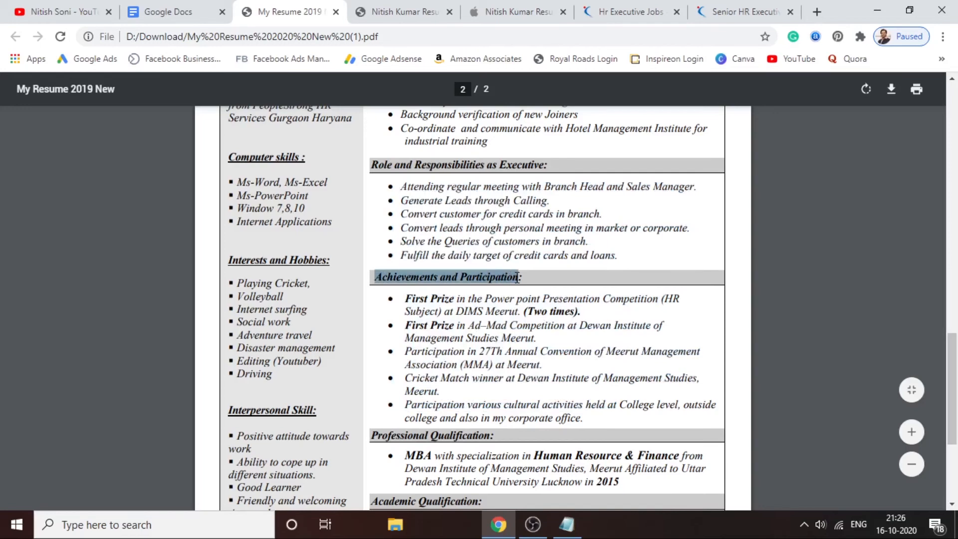
pyautogui.click(514, 281)
pyautogui.moveTo(404, 300); pyautogui.dragTo(586, 423)
# Highlight the Professional Qualification heading and the Academic Qualification section in turn
pyautogui.scroll(-2, 592, 416)
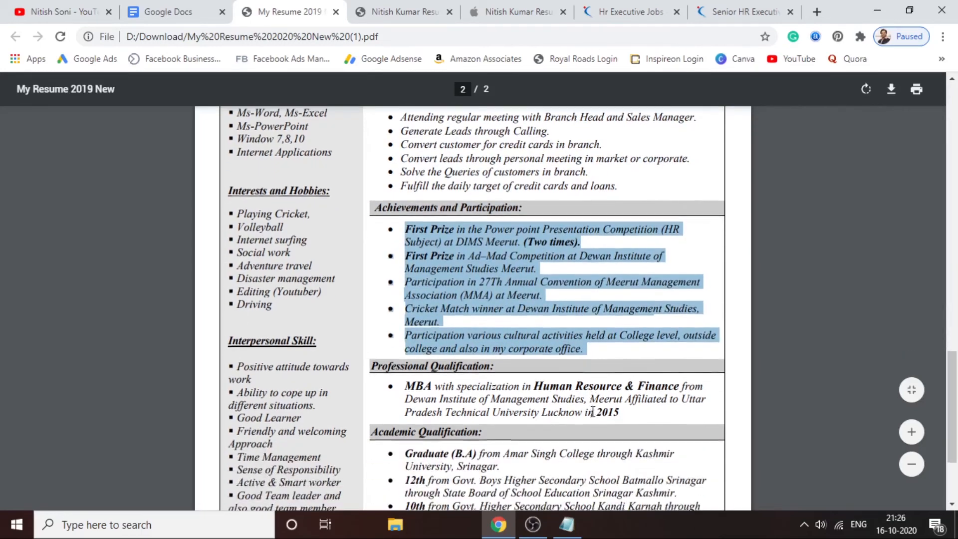
pyautogui.moveTo(372, 365); pyautogui.dragTo(453, 367)
pyautogui.scroll(-4, 421, 402)
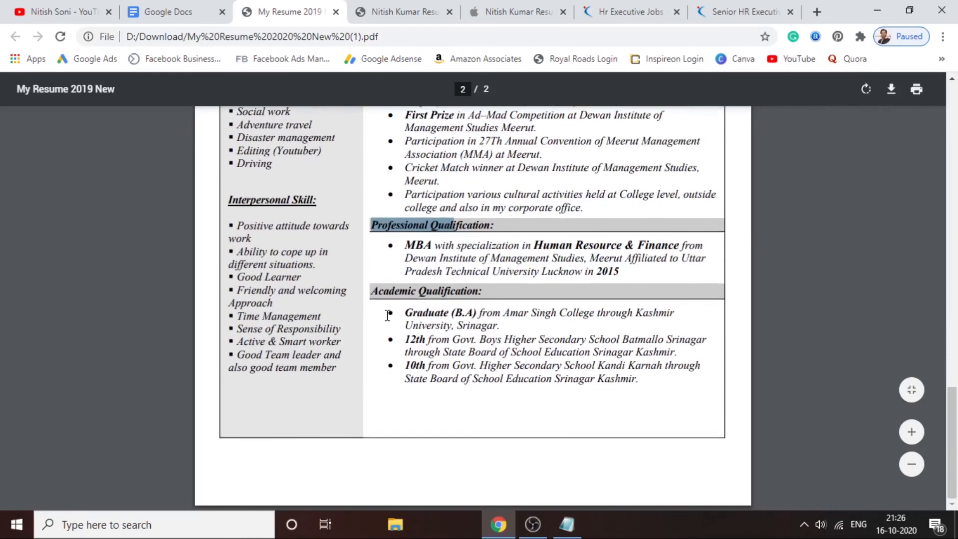
pyautogui.moveTo(380, 297); pyautogui.dragTo(486, 371)
pyautogui.click(499, 385)
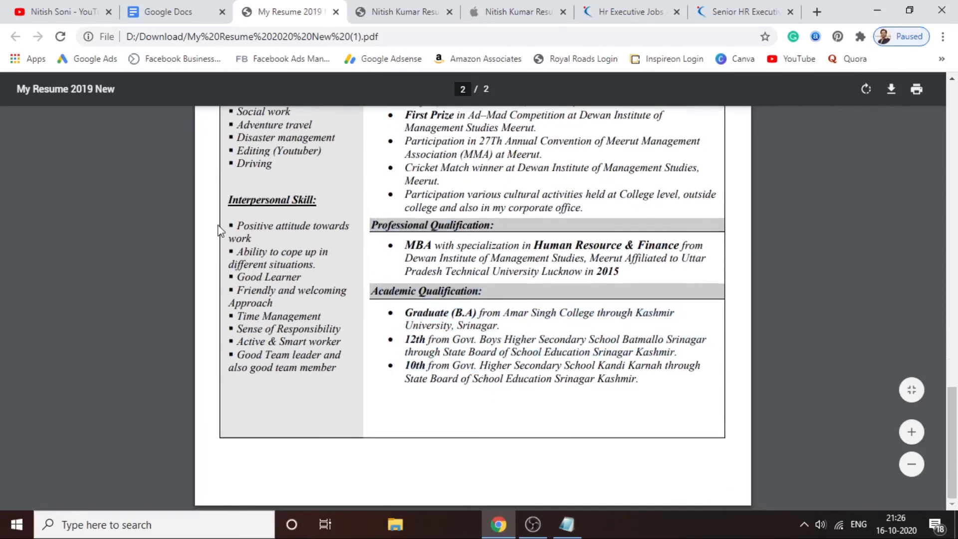
# Highlight the Interpersonal Skill section and the Computer skills list in the PDF resume's side column
pyautogui.moveTo(229, 199); pyautogui.dragTo(438, 219)
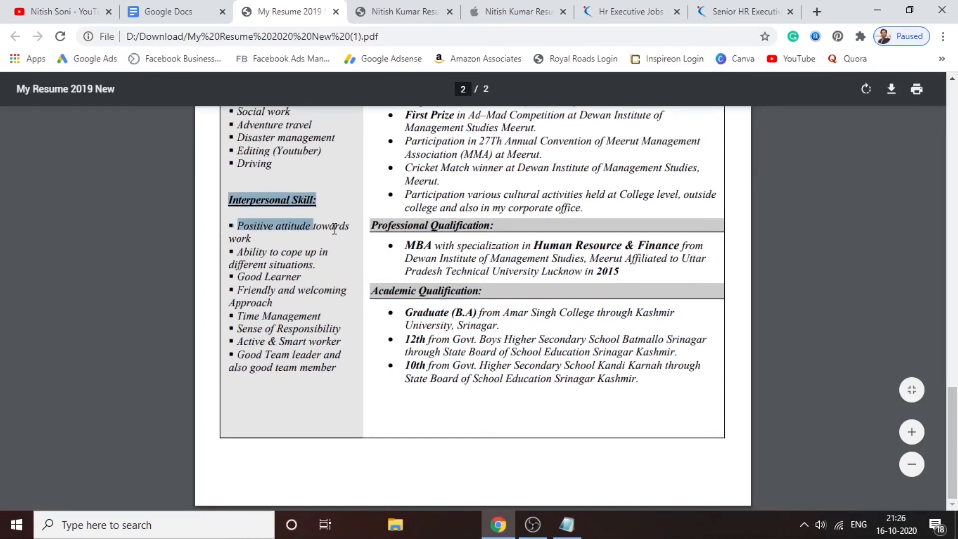
pyautogui.moveTo(336, 369); pyautogui.dragTo(337, 348)
pyautogui.scroll(4, 289, 306)
pyautogui.moveTo(230, 157); pyautogui.dragTo(331, 222)
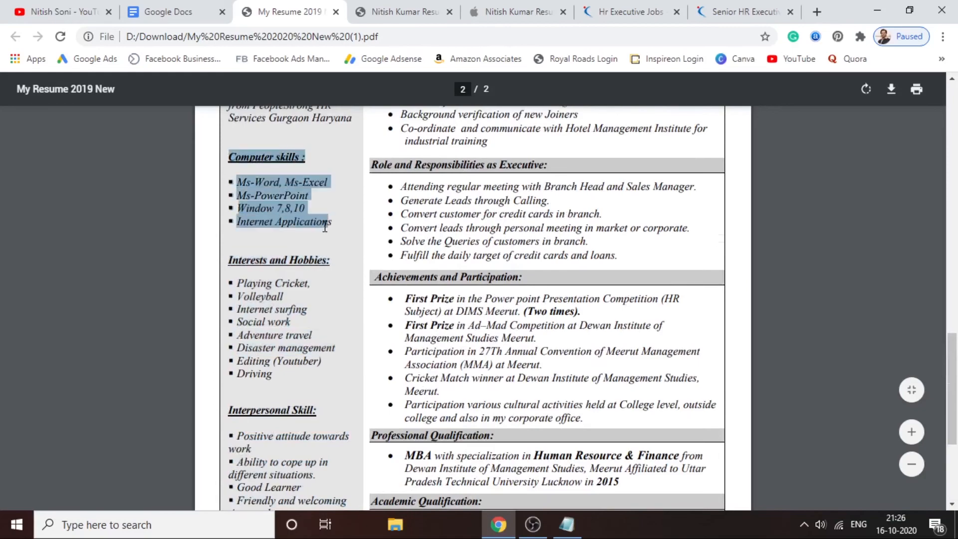
# Review page 2 of the PDF resume again and compare it with the Pages resume from its header to the Education section
pyautogui.scroll(3, 335, 225)
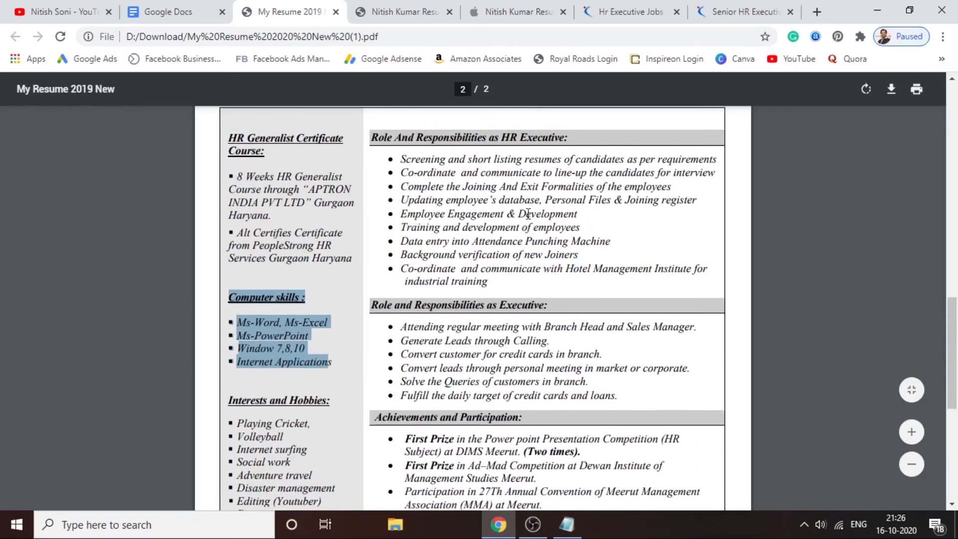
pyautogui.scroll(-7, 516, 339)
pyautogui.scroll(7, 515, 339)
pyautogui.scroll(-7, 393, 218)
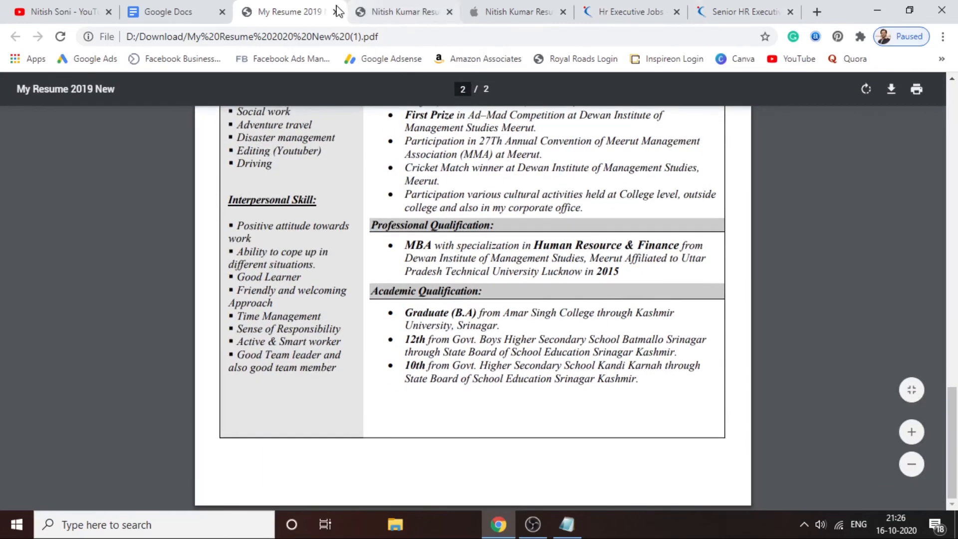
pyautogui.scroll(7, 441, 166)
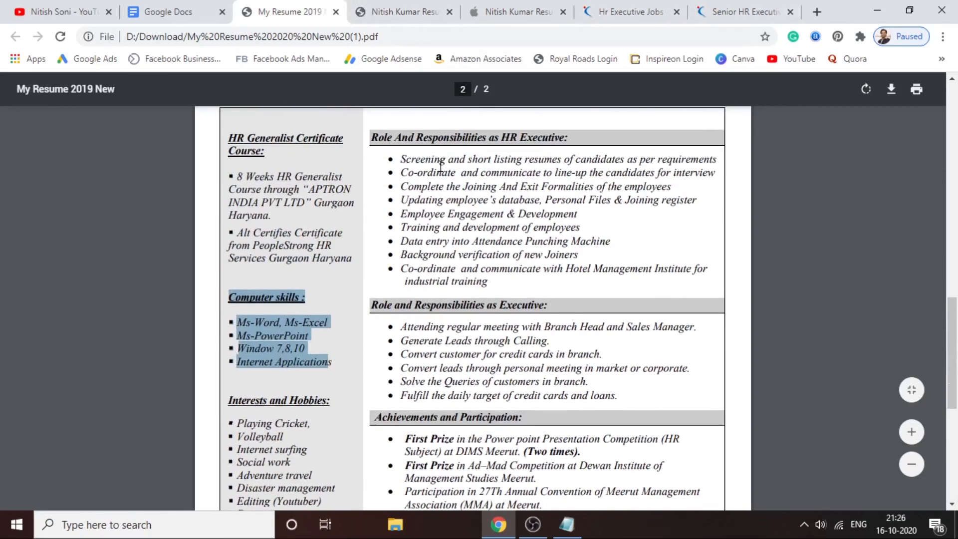
pyautogui.click(372, 10)
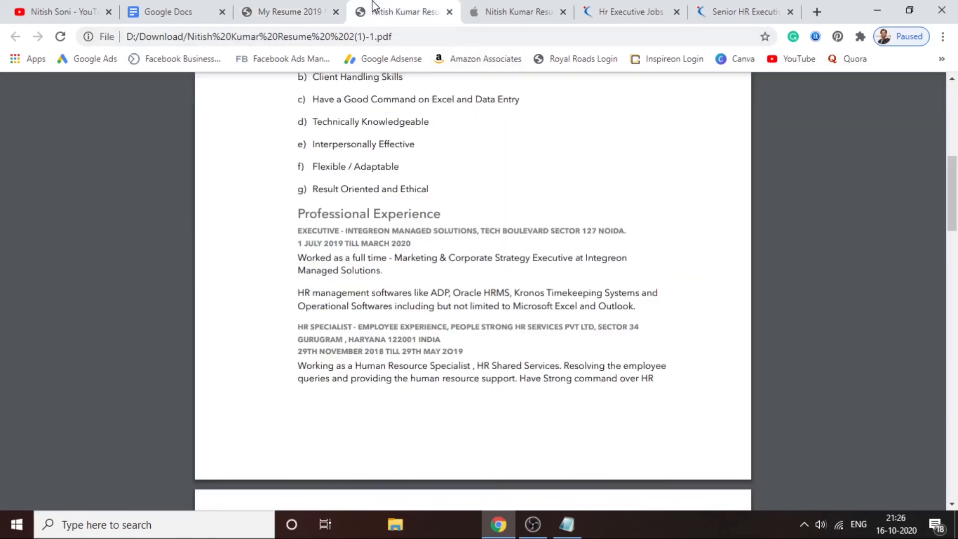
pyautogui.click(511, 8)
pyautogui.moveTo(762, 292)
pyautogui.mouseDown()
pyautogui.moveTo(762, 422)
pyautogui.moveTo(760, 116)
pyautogui.mouseUp()
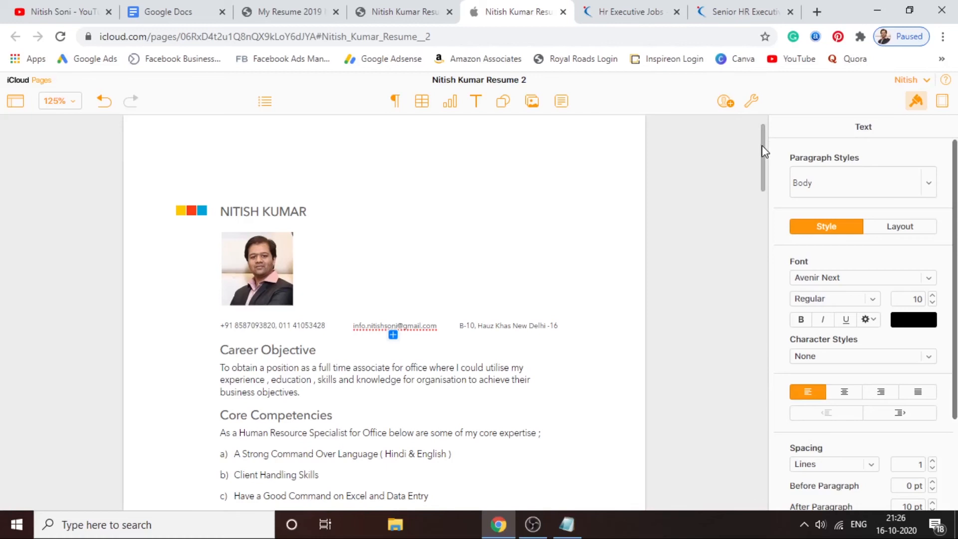
pyautogui.moveTo(762, 149); pyautogui.dragTo(762, 276)
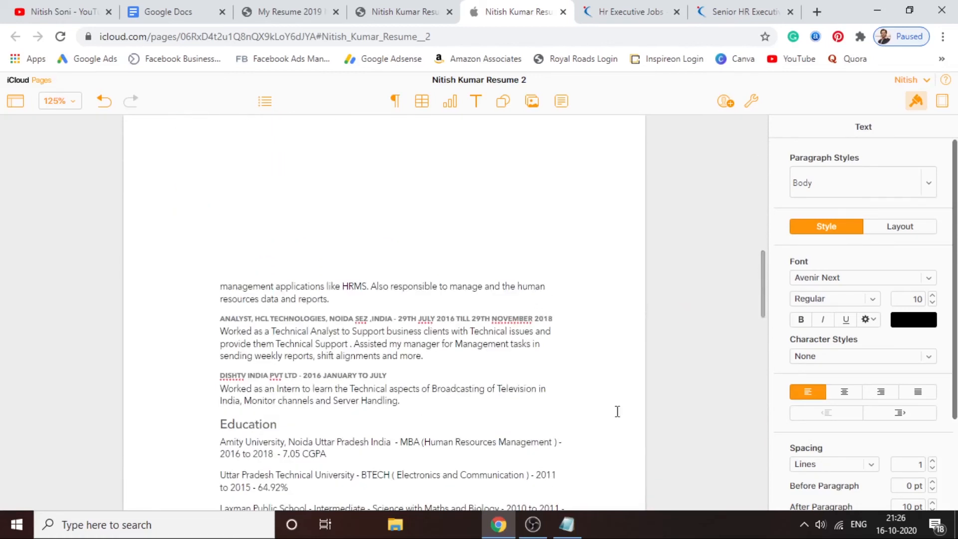
# In Notepad, list Word, Google Docs and Apple Pages on separate lines below the outline's Achievements item
pyautogui.click(567, 524)
pyautogui.click(611, 467)
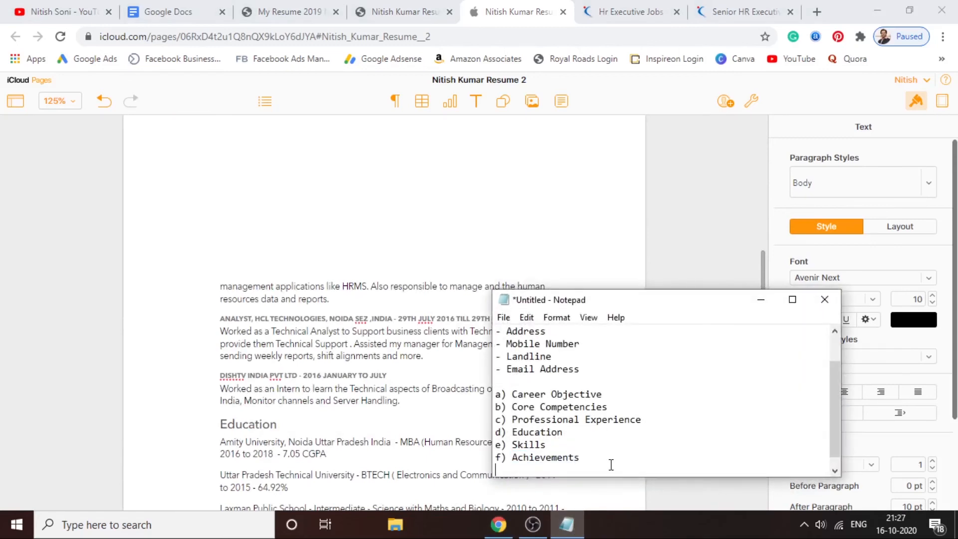
pyautogui.press('Return')
pyautogui.press('Return')
pyautogui.press('Return')
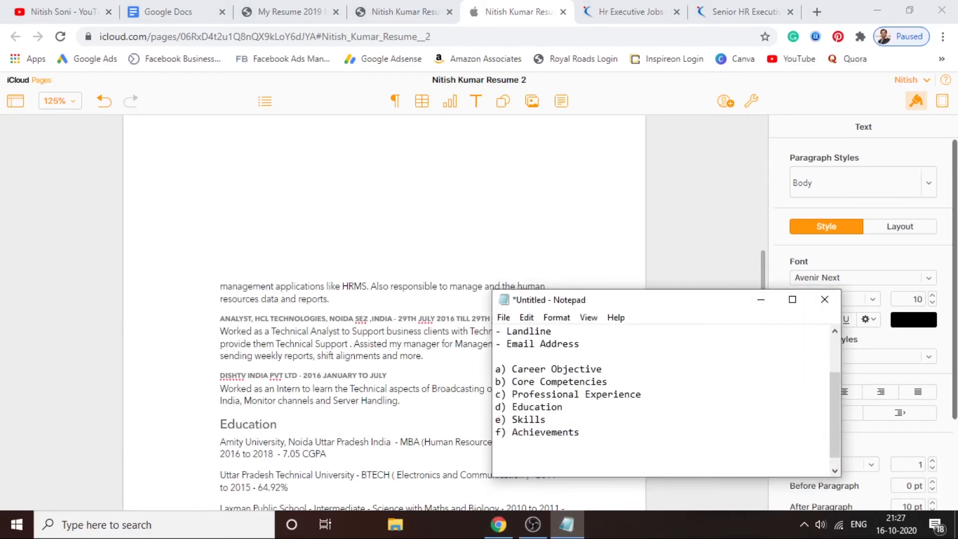
pyautogui.write('Word')
pyautogui.press('Return')
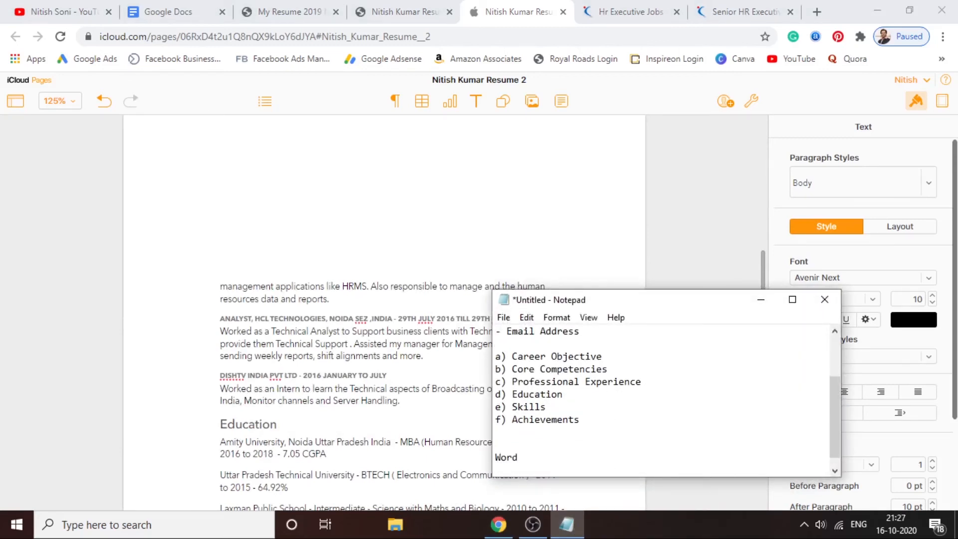
pyautogui.write('Google Docs')
pyautogui.press('Return')
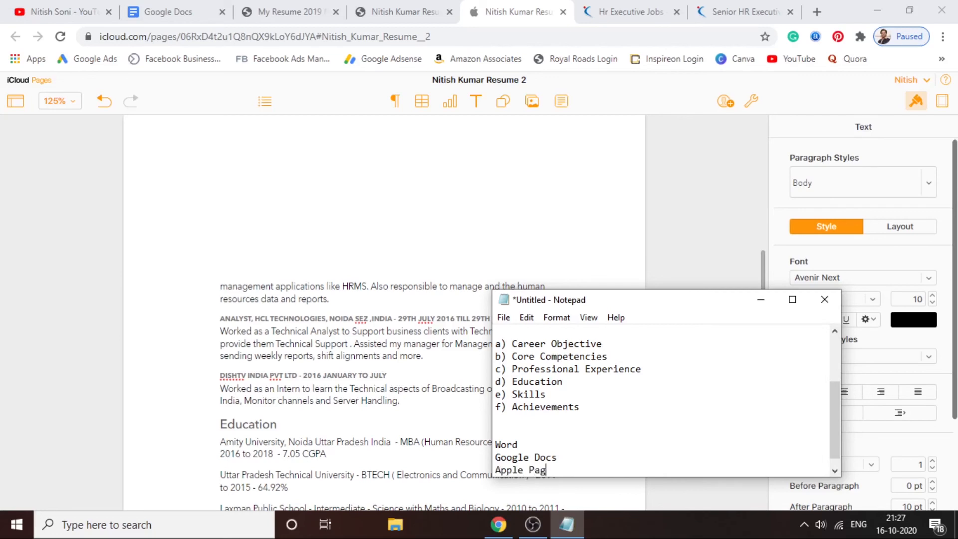
# Search the web for "google docs templates" in a new browser tab and open the Google Docs Templates result
pyautogui.click(817, 11)
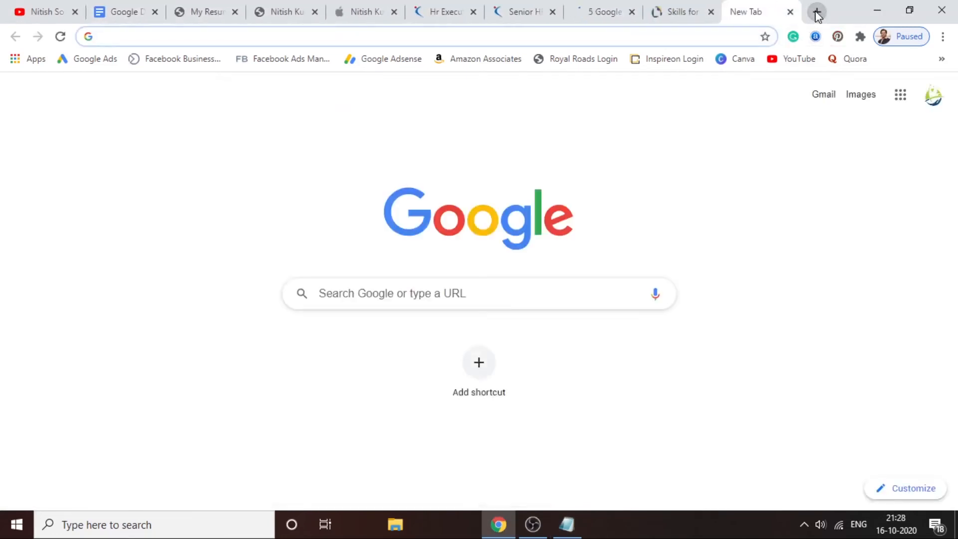
pyautogui.write('google docs ')
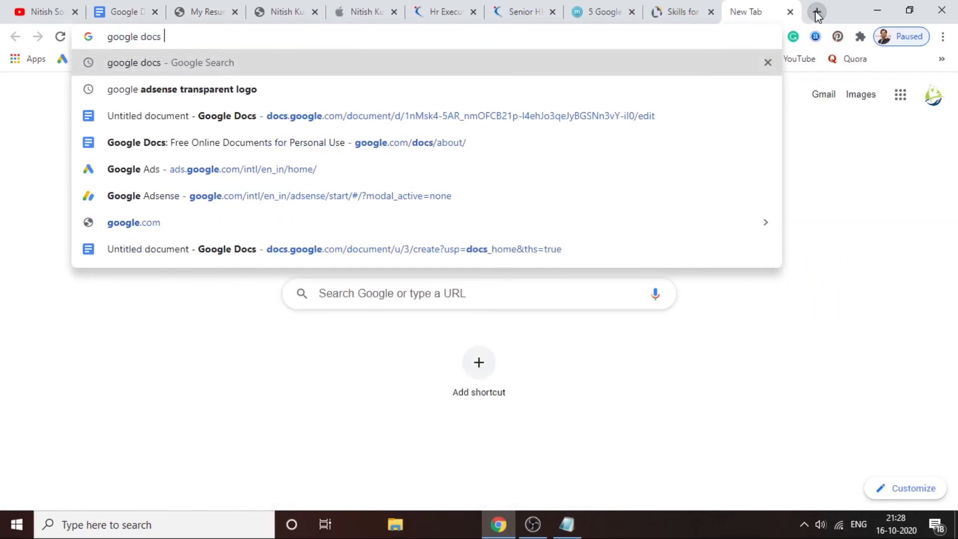
pyautogui.write('templates')
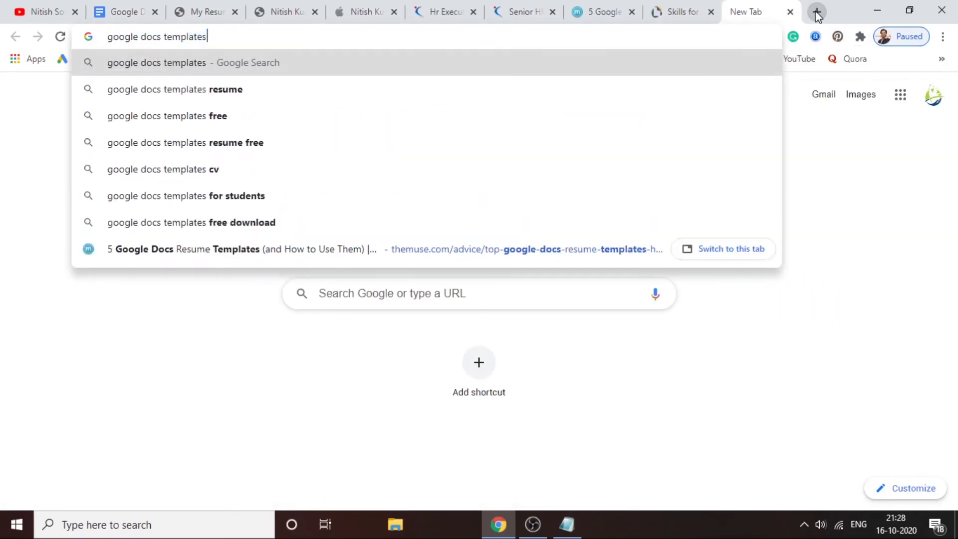
pyautogui.press('Return')
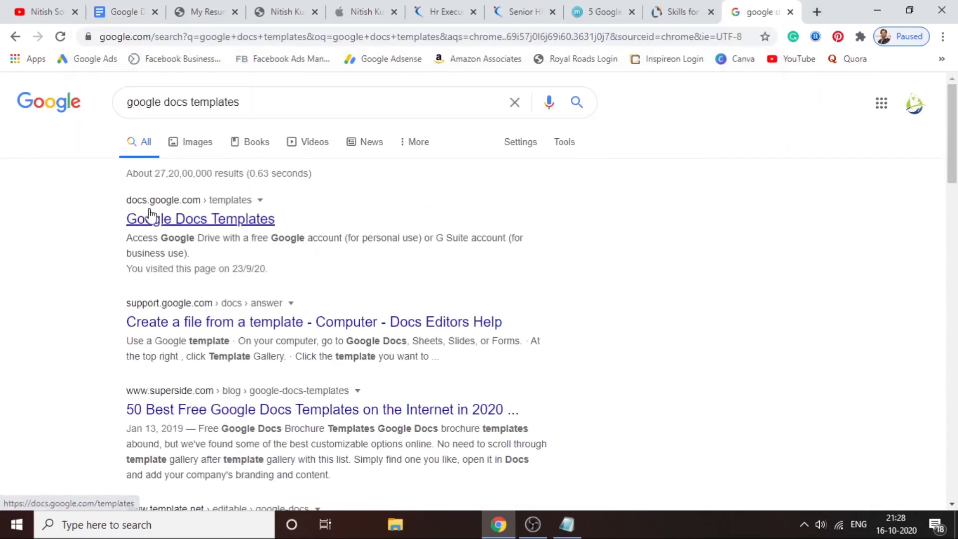
pyautogui.click(197, 219)
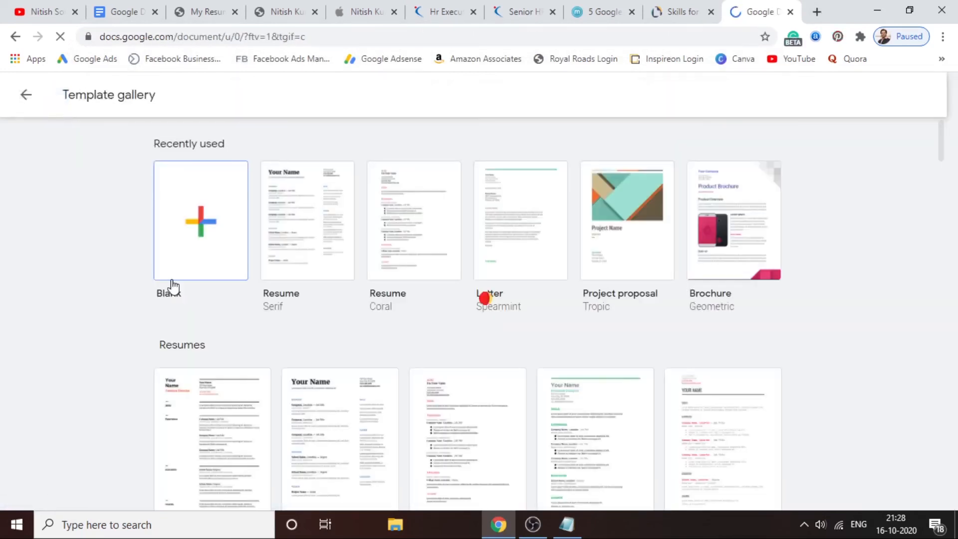
# Browse the template gallery, create a document from the Spearmint resume template and dismiss the Citations tip
pyautogui.scroll(-1, 172, 288)
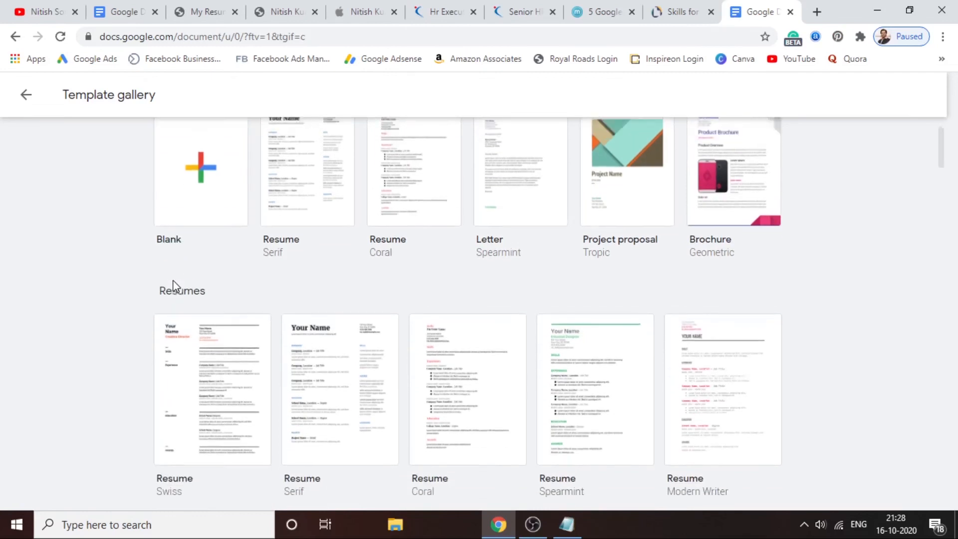
pyautogui.scroll(1, 173, 287)
pyautogui.scroll(-8, 328, 297)
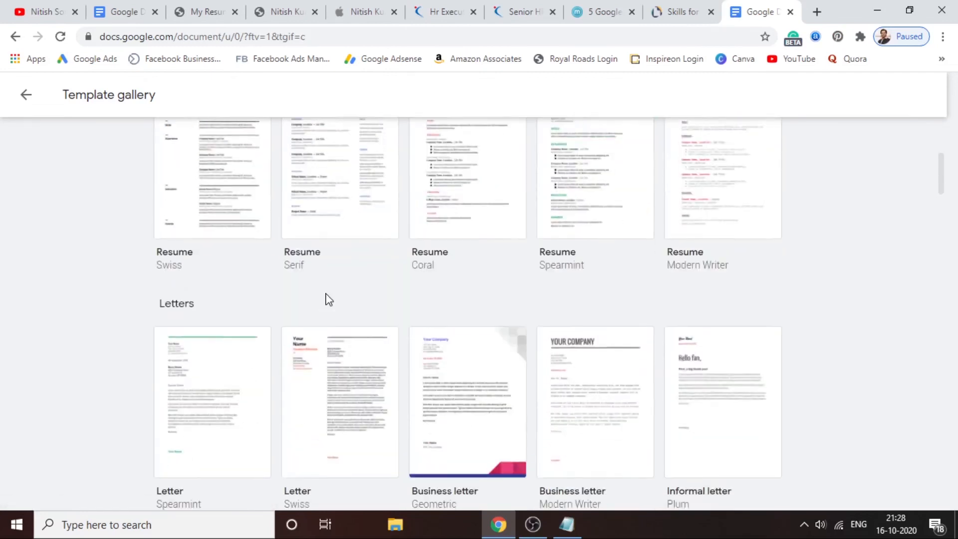
pyautogui.scroll(4, 328, 298)
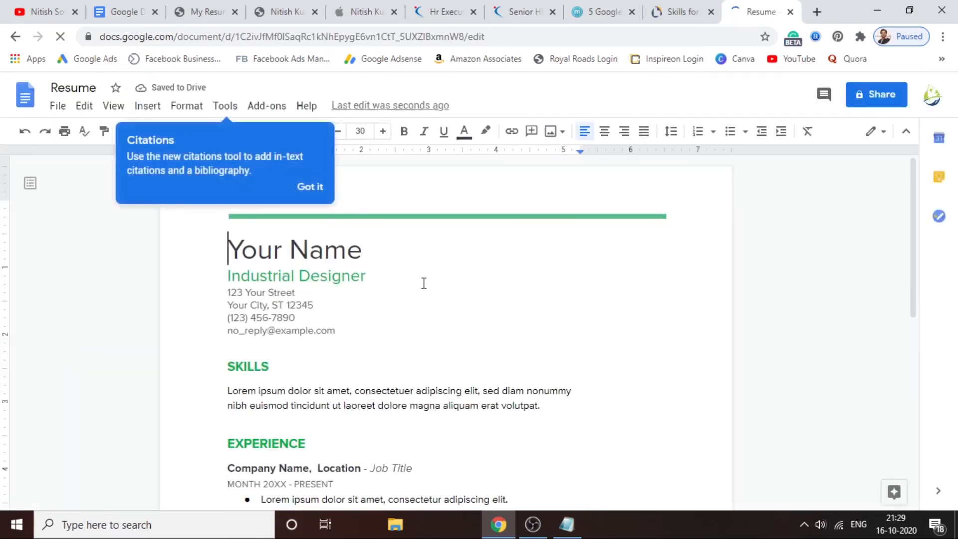
pyautogui.click(310, 186)
# Look through the resume template and insert the profile picture from the computer's Pictures folder before the "Your Name" title
pyautogui.scroll(-8, 241, 278)
pyautogui.scroll(8, 241, 278)
pyautogui.scroll(1, 241, 278)
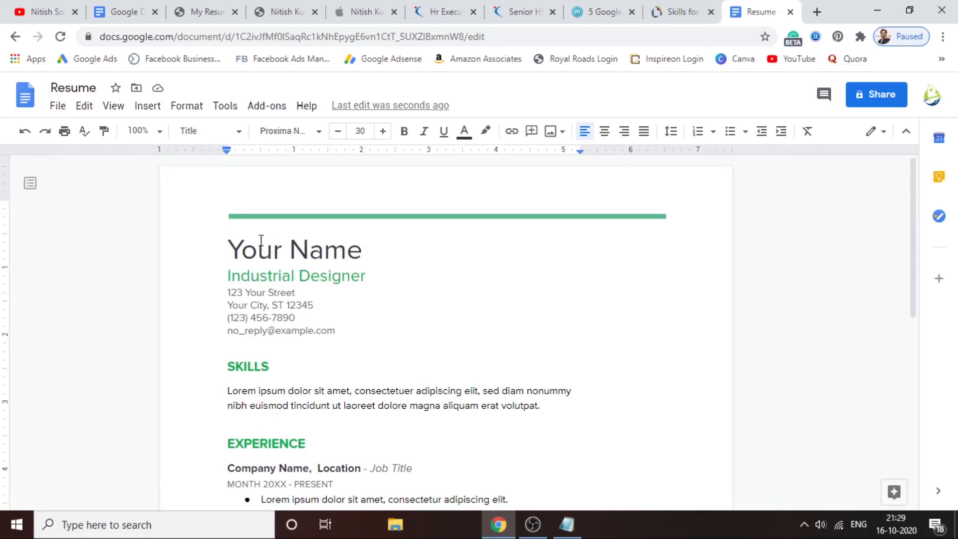
pyautogui.scroll(-8, 329, 342)
pyautogui.scroll(8, 327, 342)
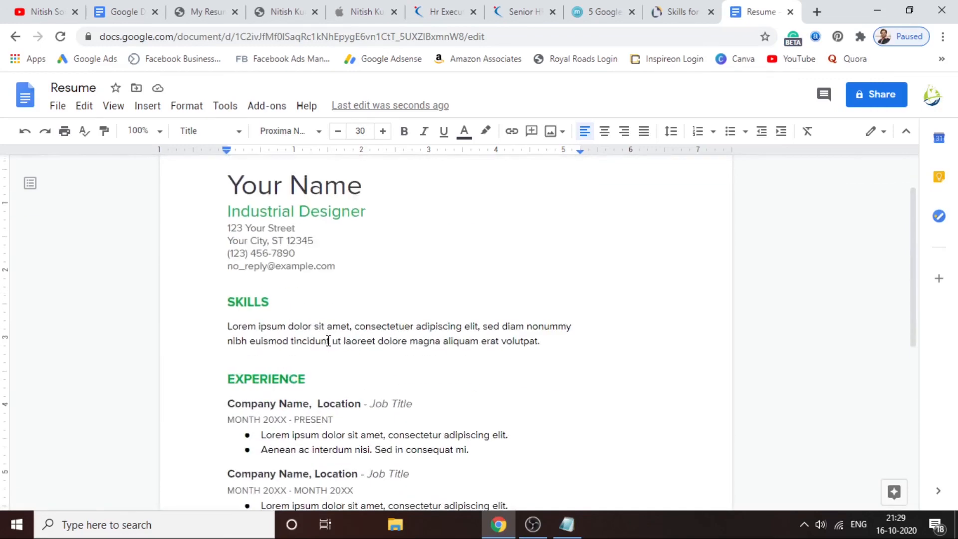
pyautogui.click(147, 106)
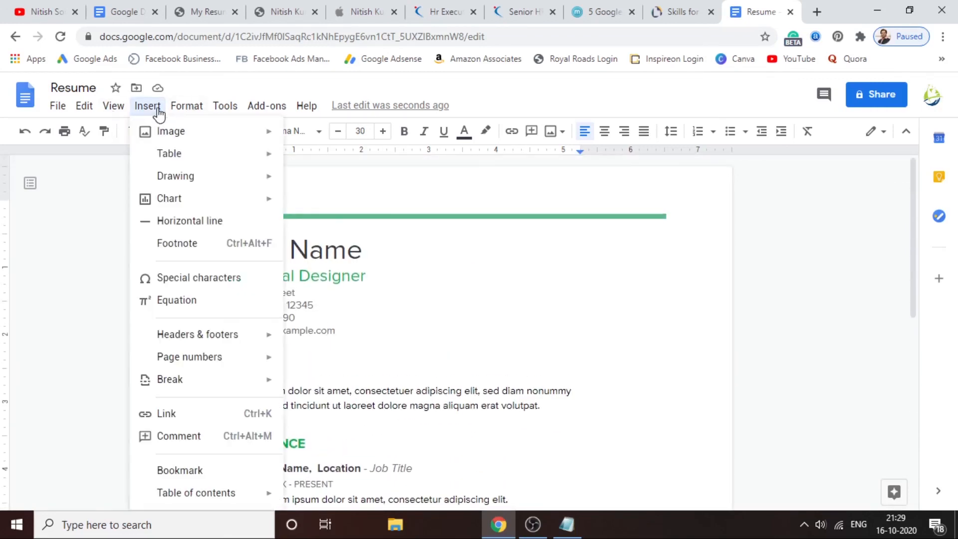
pyautogui.moveTo(150, 132)
pyautogui.click(336, 142)
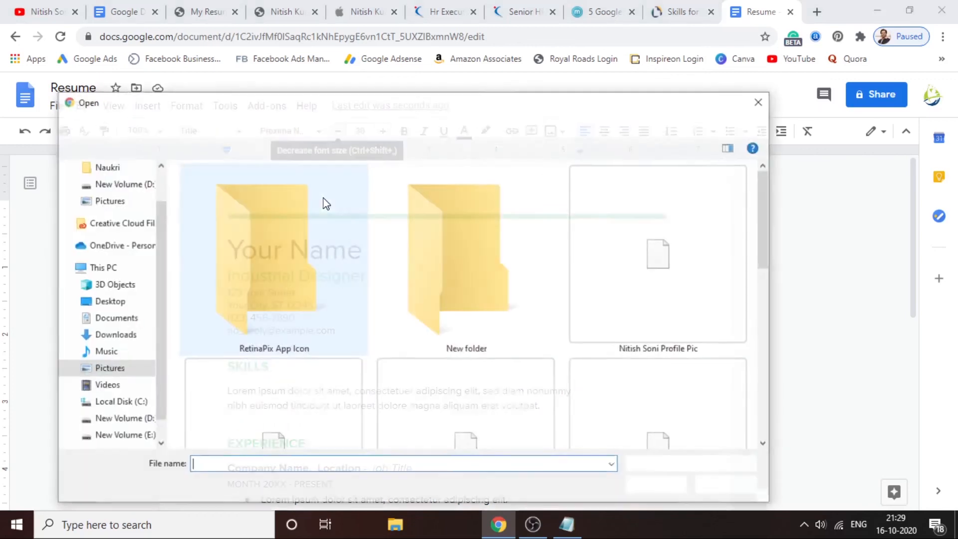
pyautogui.click(691, 291)
pyautogui.click(658, 486)
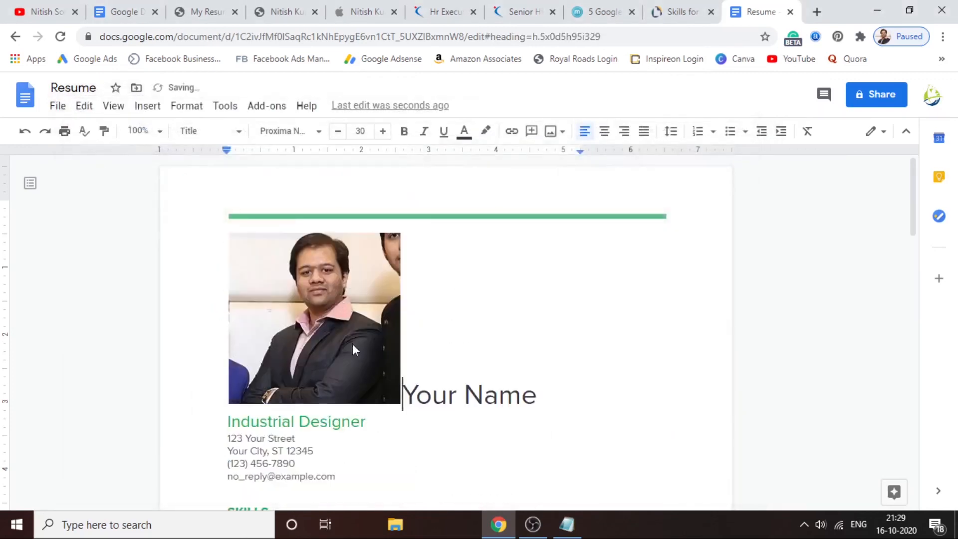
# Try to narrow the profile picture from its right edge and undo the resize
pyautogui.click(372, 370)
pyautogui.moveTo(401, 319); pyautogui.dragTo(382, 327)
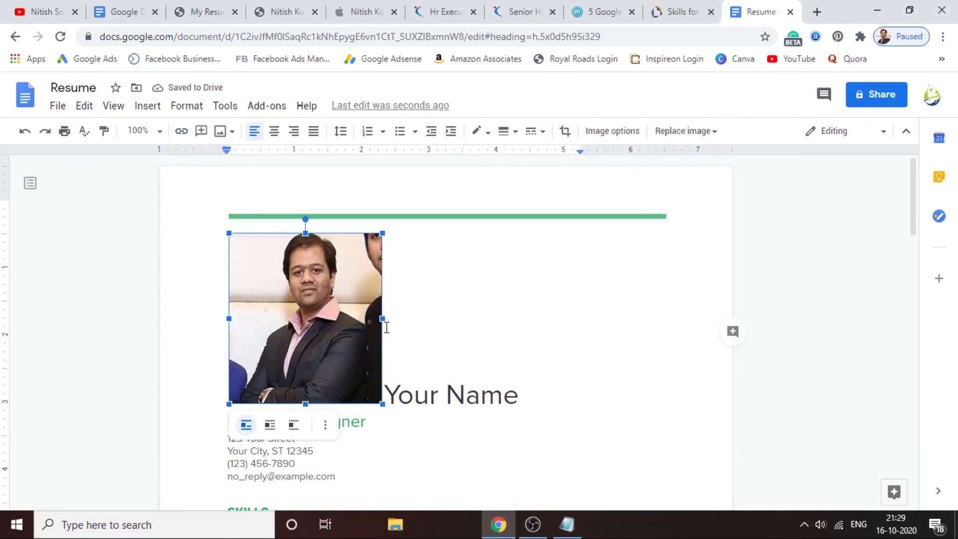
pyautogui.hotkey('ctrl', 'z')
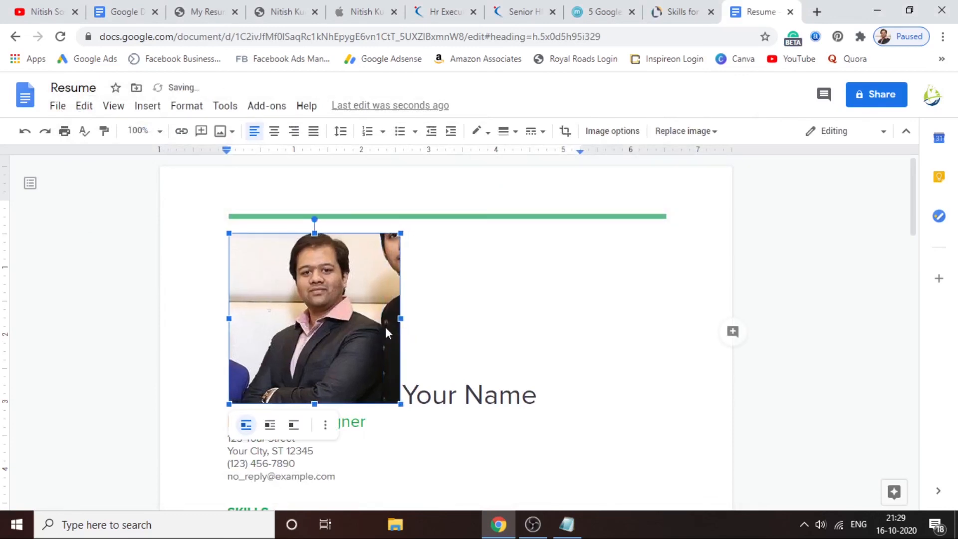
# Crop the other person off the right side of the profile picture and scale the picture down proportionally
pyautogui.click(564, 132)
pyautogui.moveTo(398, 318); pyautogui.dragTo(378, 318)
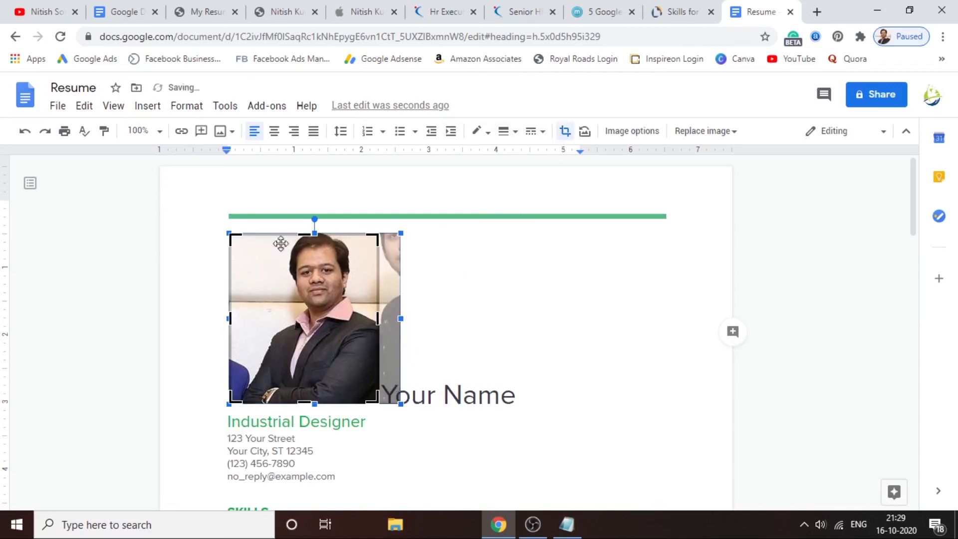
pyautogui.click(486, 329)
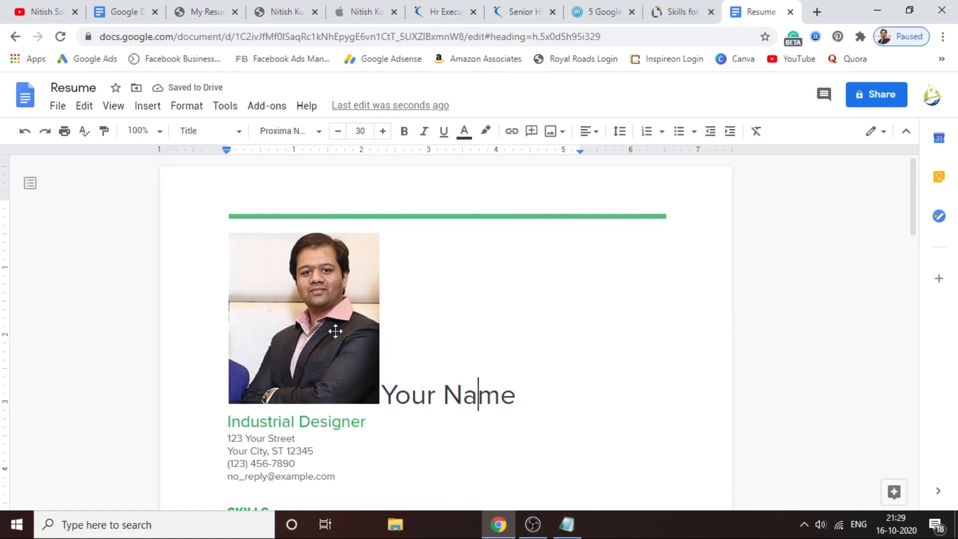
pyautogui.click(325, 355)
pyautogui.moveTo(380, 404); pyautogui.dragTo(322, 324)
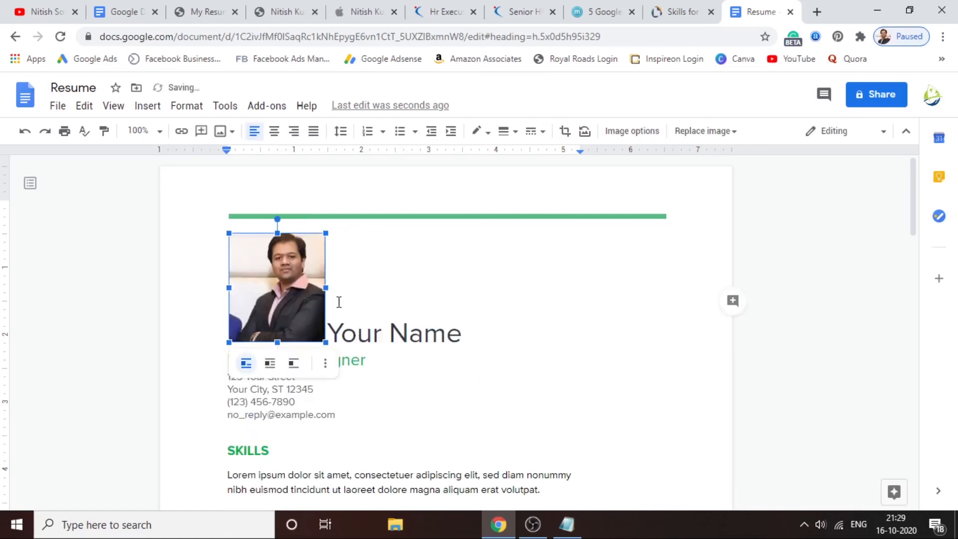
# Replace the "Your Name" title with the full name in capitals, and move the profile picture directly below it without a blank line above
pyautogui.click(375, 301)
pyautogui.write('R')
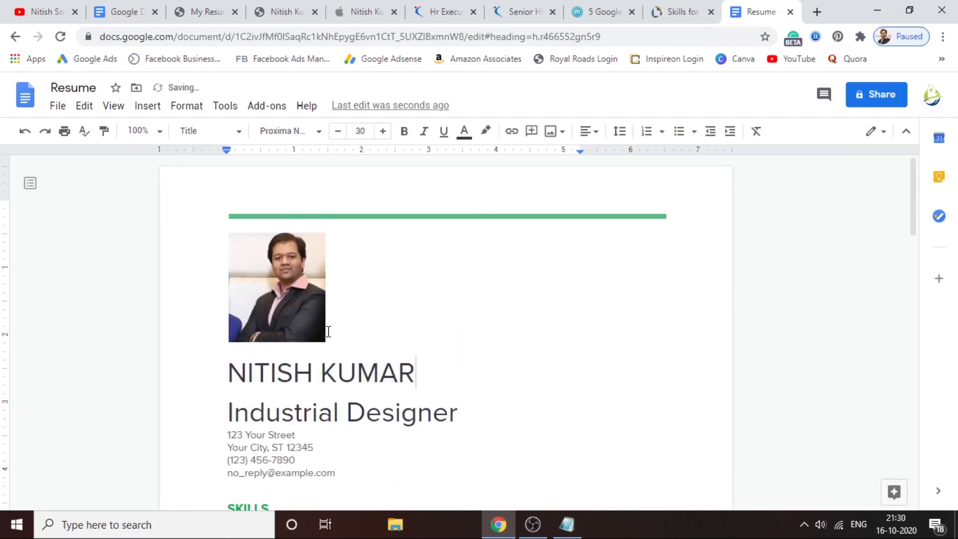
pyautogui.click(263, 287)
pyautogui.press('Delete')
pyautogui.click(416, 289)
pyautogui.press('Return')
pyautogui.hotkey('ctrl', 'v')
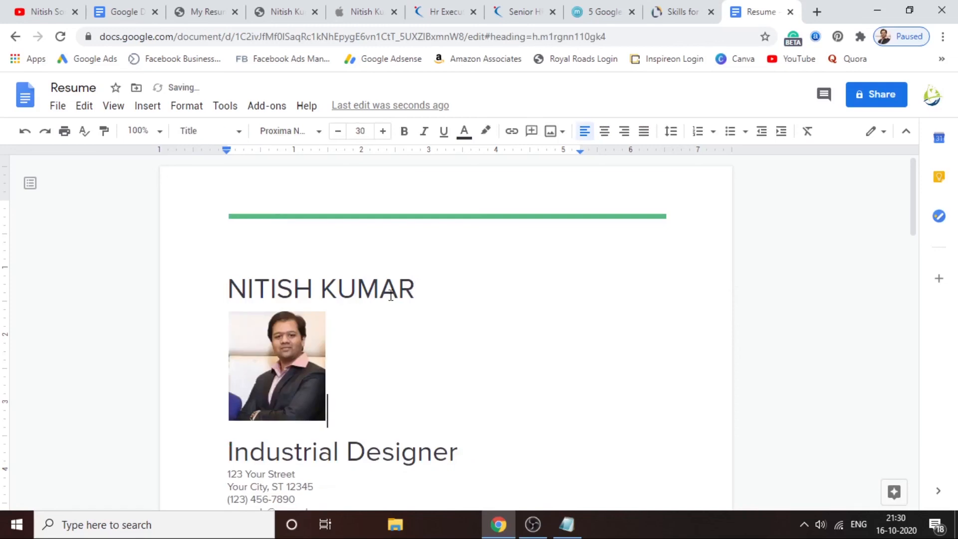
pyautogui.click(222, 284)
# Look through the resume template's sections from start to end and compare them with the example resume in Apple Pages
pyautogui.scroll(-6, 398, 426)
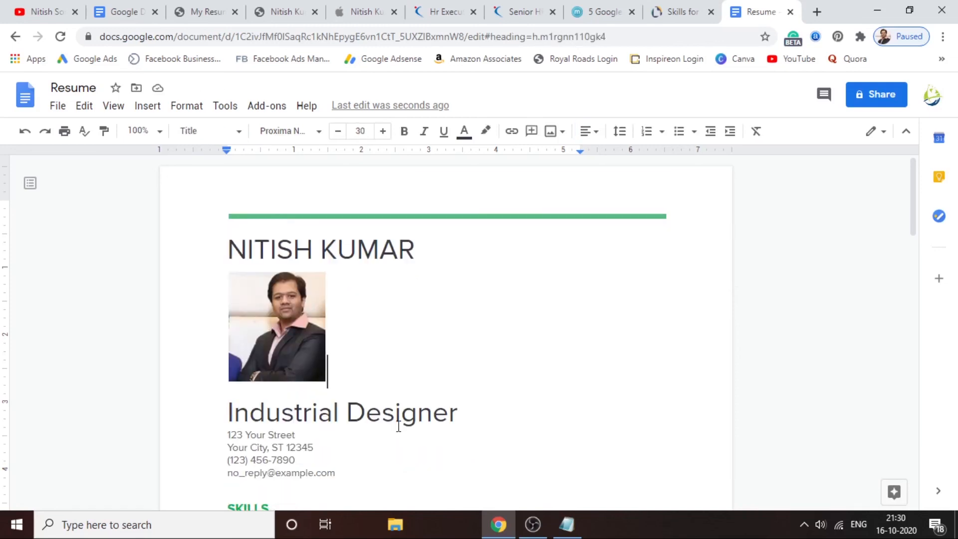
pyautogui.scroll(-10, 398, 426)
pyautogui.scroll(8, 398, 426)
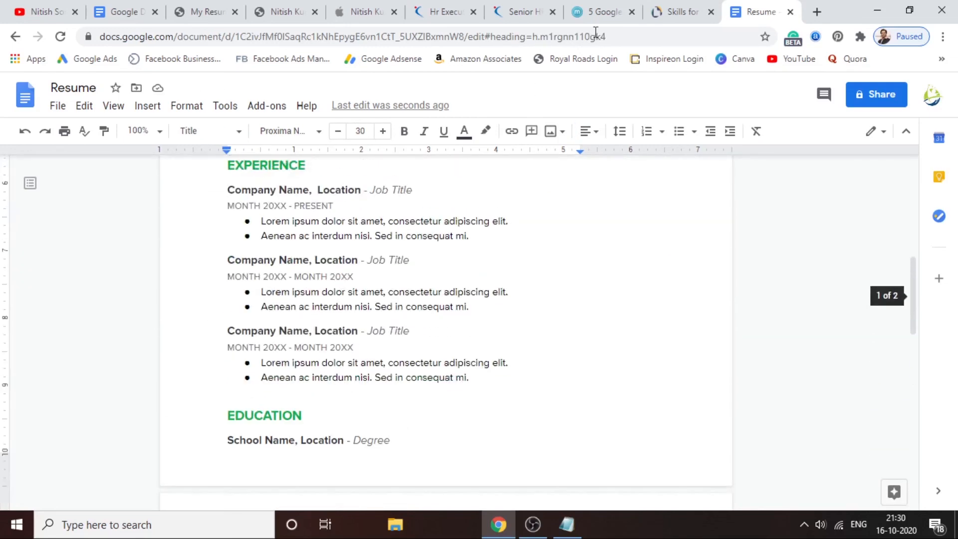
pyautogui.click(362, 12)
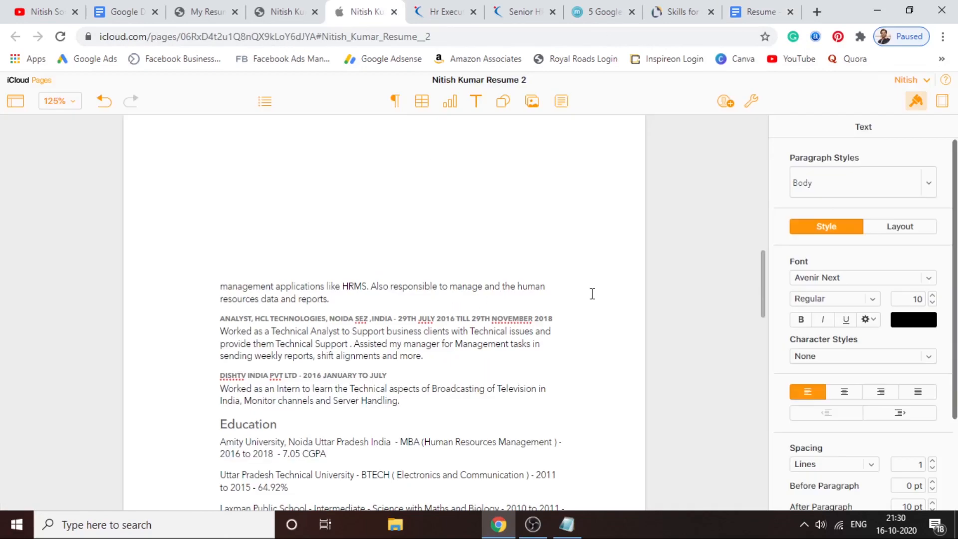
pyautogui.moveTo(760, 279)
pyautogui.mouseDown()
pyautogui.moveTo(763, 149)
pyautogui.moveTo(762, 392)
pyautogui.moveTo(767, 137)
pyautogui.mouseUp()
pyautogui.click(763, 10)
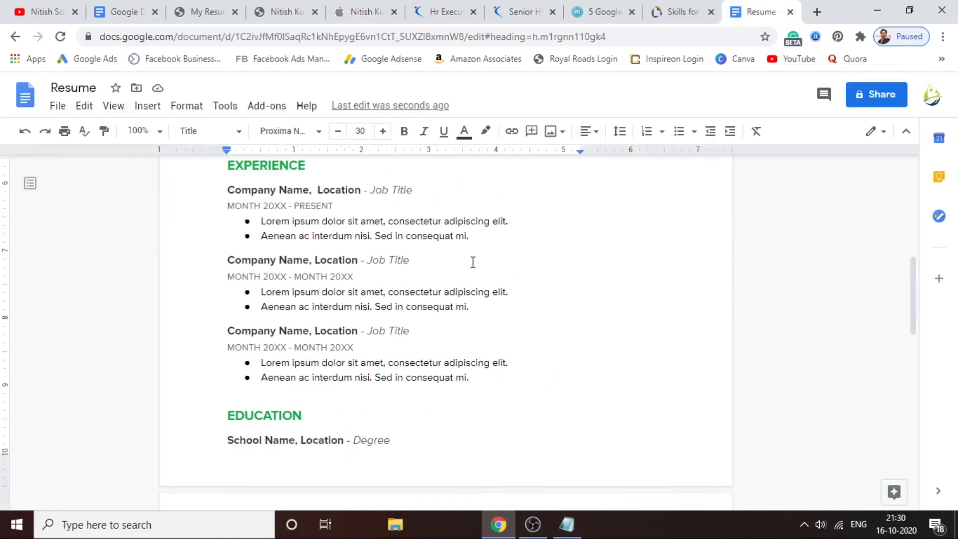
pyautogui.scroll(-10, 473, 262)
pyautogui.scroll(20, 473, 262)
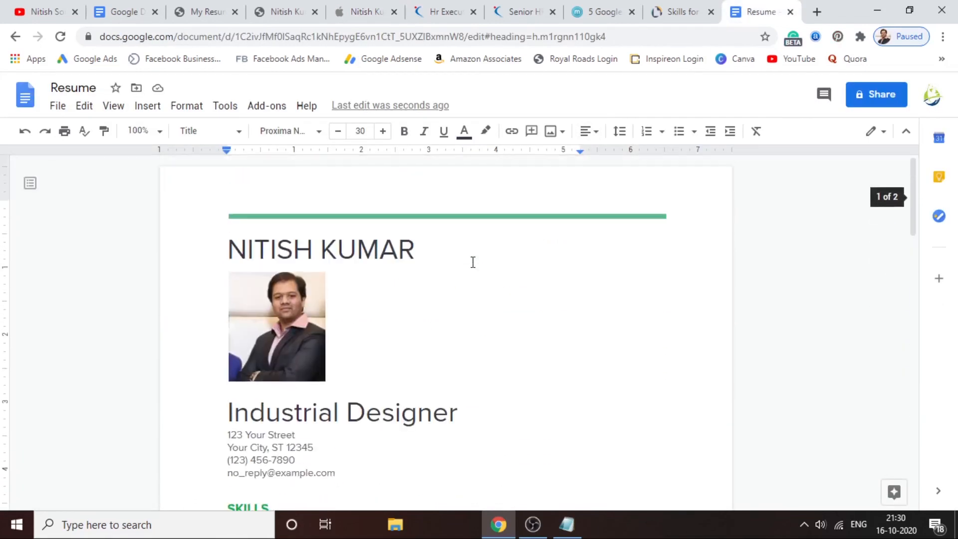
pyautogui.scroll(-12, 454, 299)
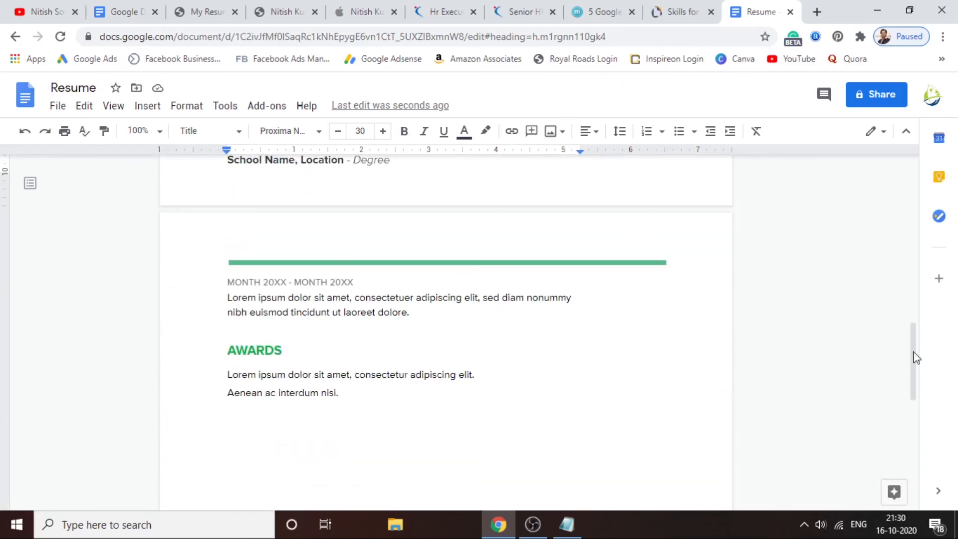
pyautogui.moveTo(916, 358); pyautogui.dragTo(917, 170)
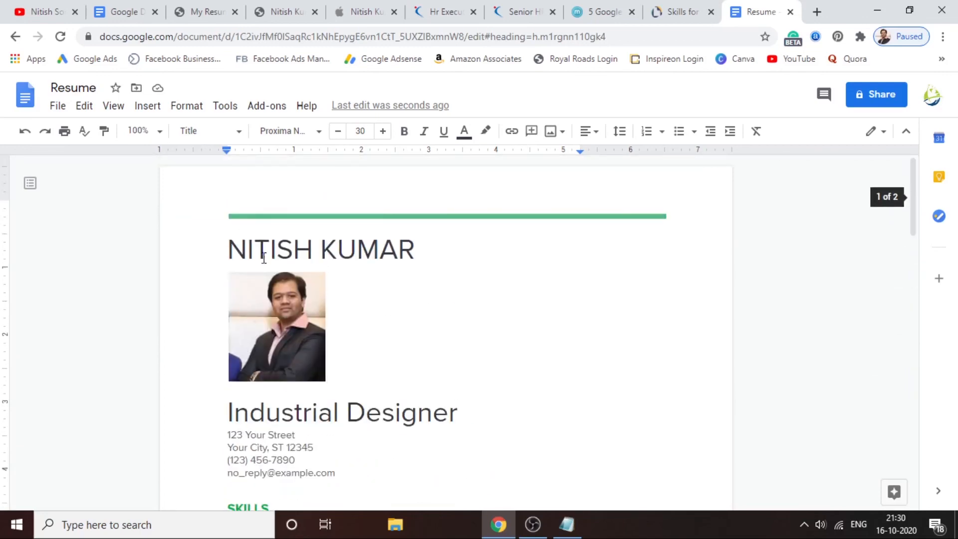
pyautogui.scroll(-12, 268, 260)
pyautogui.scroll(-4, 270, 260)
pyautogui.scroll(13, 270, 259)
pyautogui.scroll(3, 270, 259)
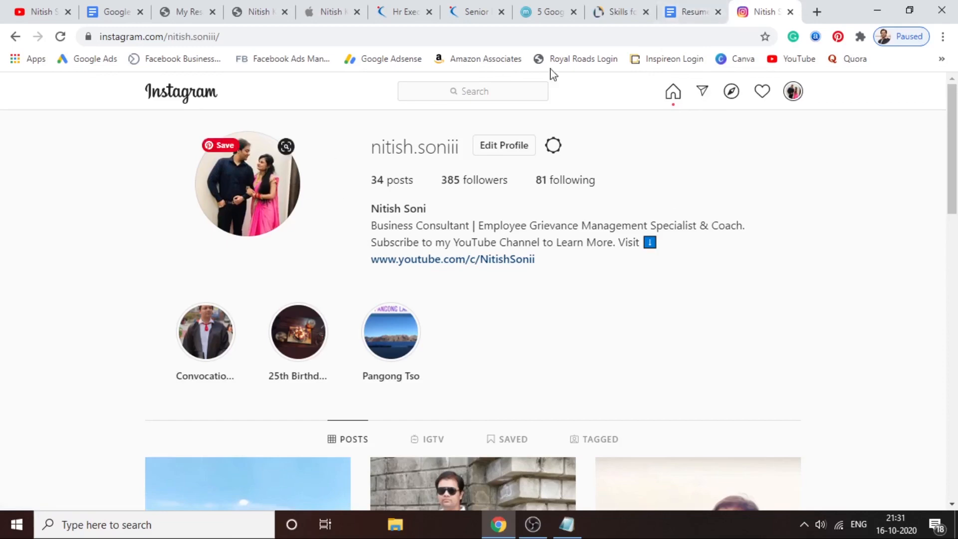
# Return to the Resume document and review both of its pages again
pyautogui.click(702, 15)
pyautogui.scroll(-5, 364, 321)
pyautogui.scroll(3, 364, 321)
pyautogui.scroll(-5, 365, 323)
pyautogui.scroll(-10, 366, 325)
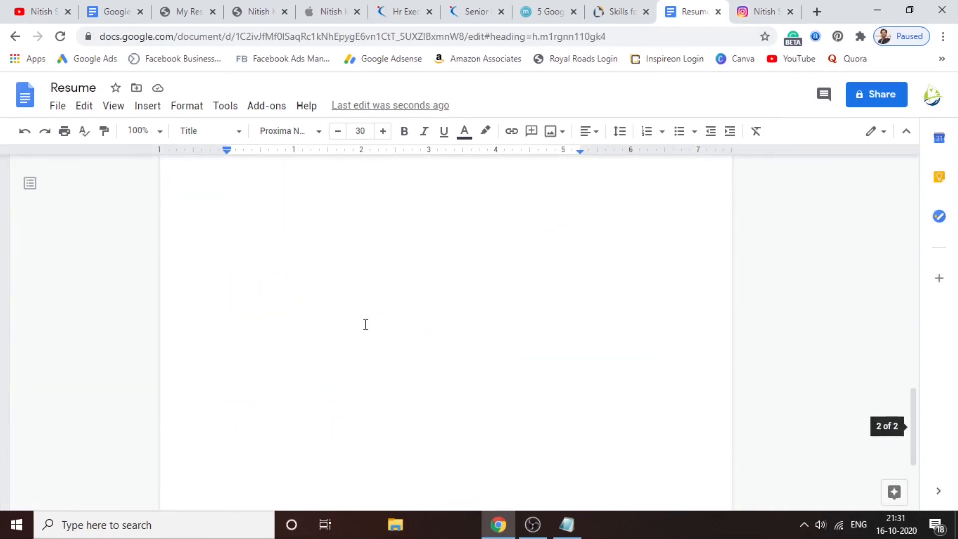
pyautogui.scroll(15, 365, 325)
pyautogui.scroll(1, 366, 325)
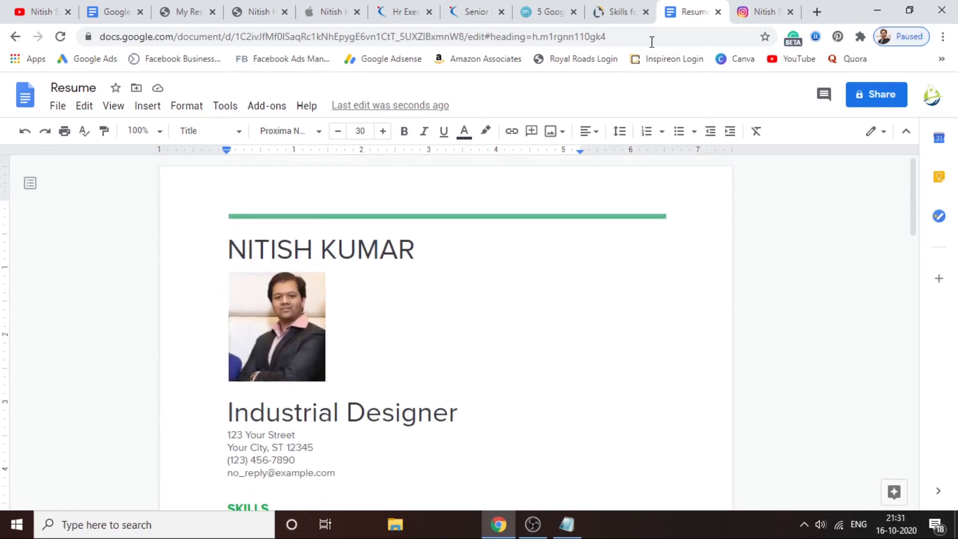
# Revisit the open Instagram, resume, article and example pages, ending on the About page of the YouTube channel
pyautogui.click(758, 11)
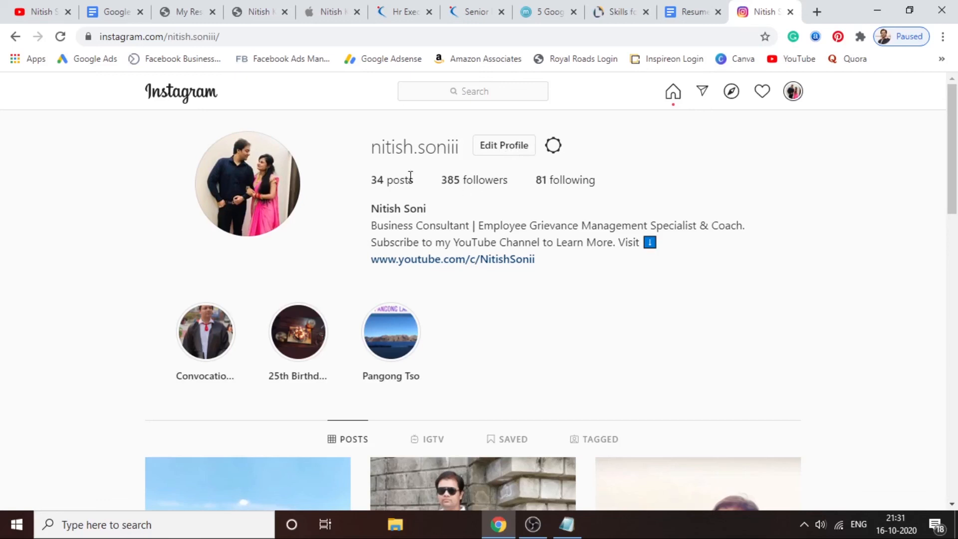
pyautogui.click(122, 10)
pyautogui.click(741, 7)
pyautogui.click(688, 11)
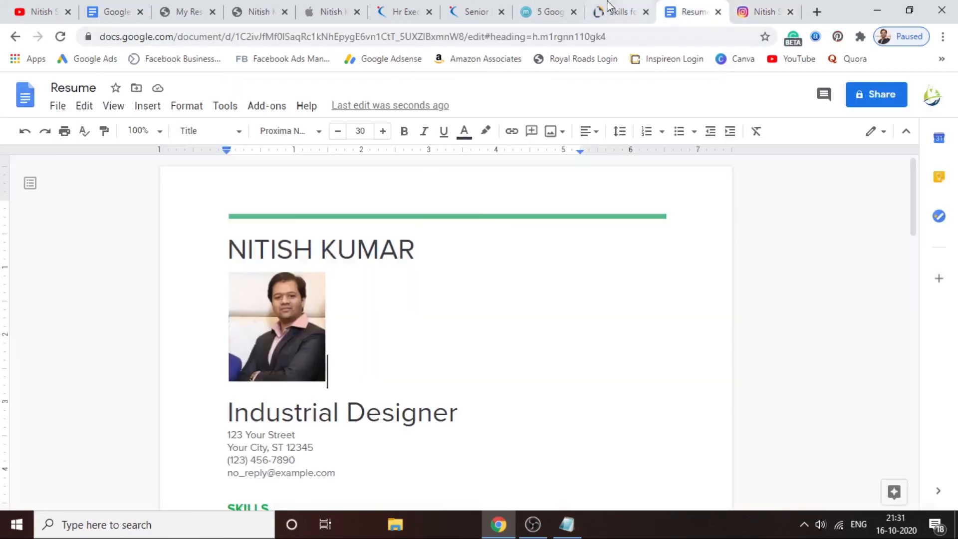
pyautogui.click(617, 11)
pyautogui.click(555, 14)
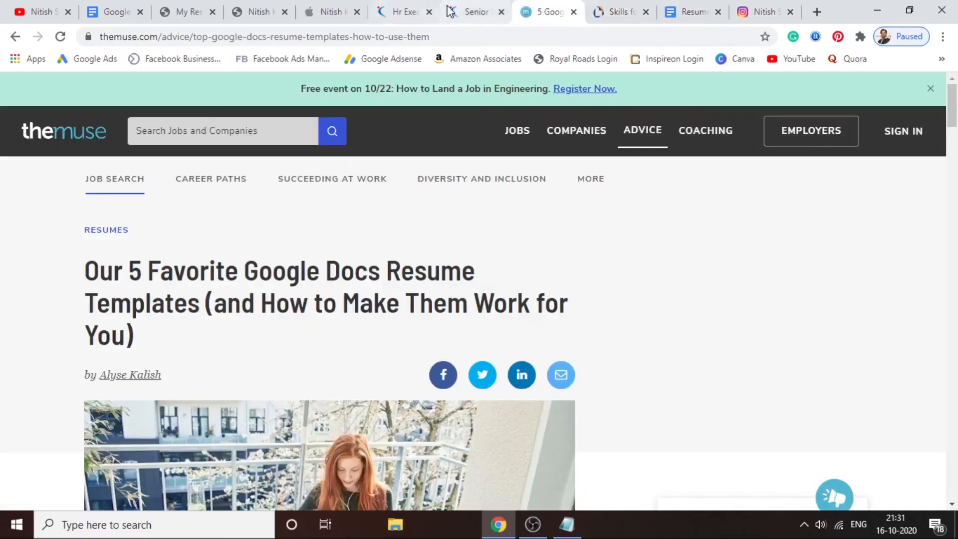
pyautogui.click(467, 12)
pyautogui.click(327, 6)
pyautogui.click(231, 11)
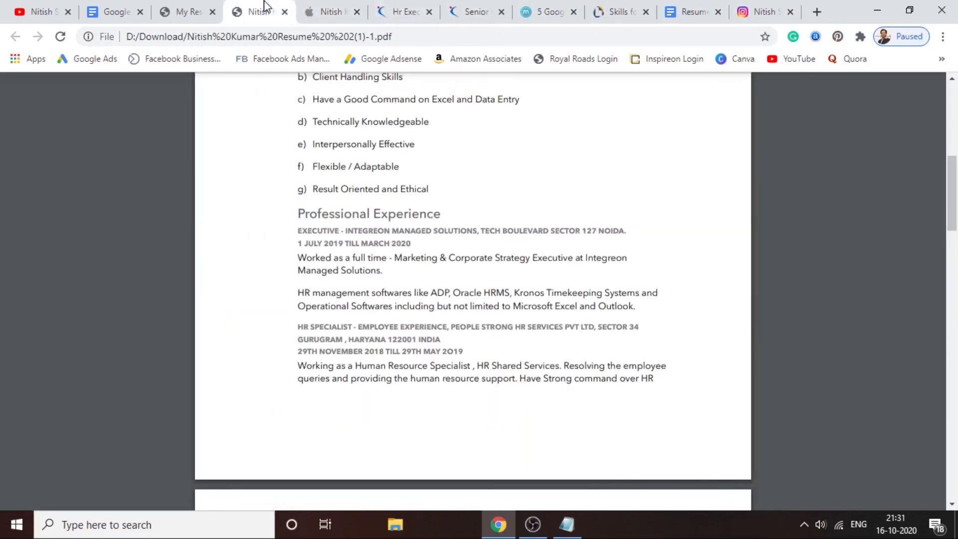
pyautogui.click(49, 11)
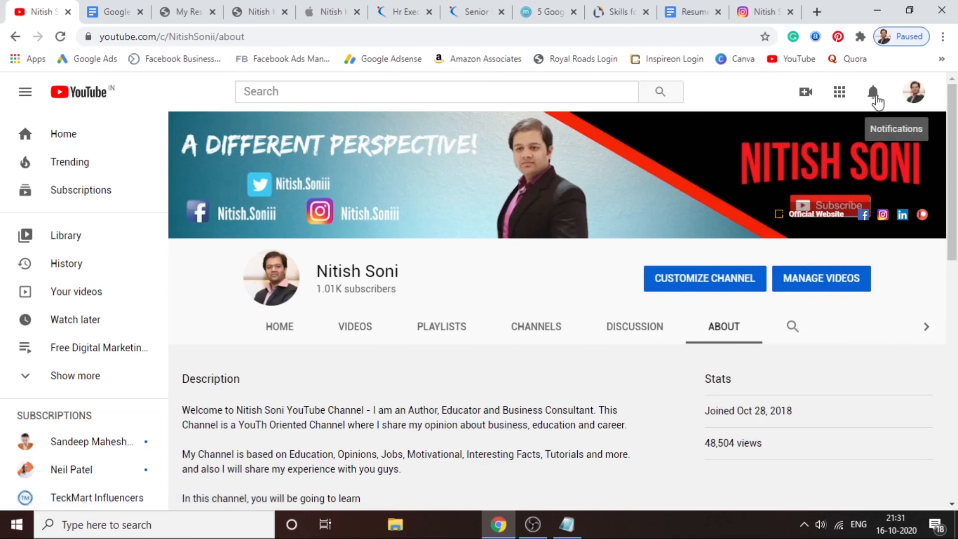
pyautogui.moveTo(957, 165)
pyautogui.mouseDown()
pyautogui.moveTo(957, 242)
pyautogui.moveTo(956, 166)
pyautogui.mouseUp()
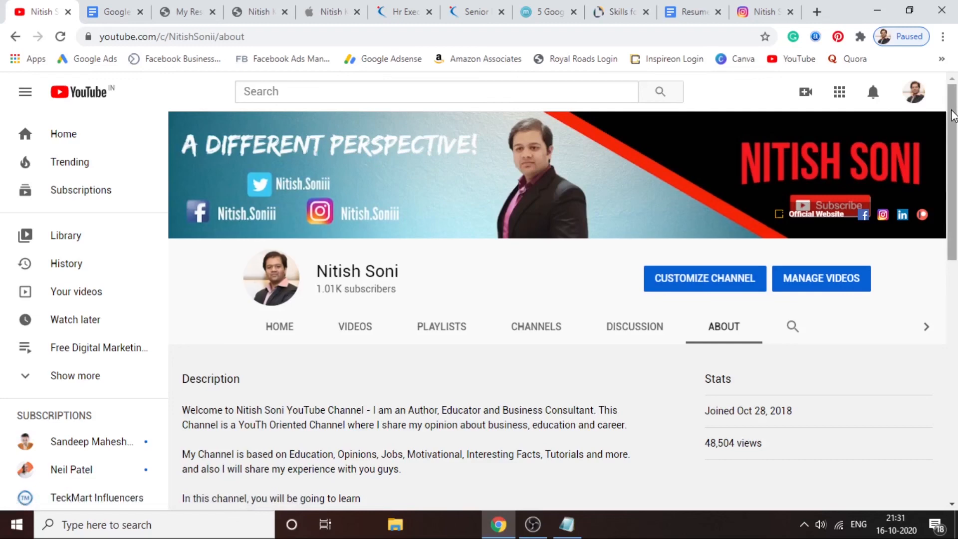
pyautogui.moveTo(952, 116); pyautogui.dragTo(954, 82)
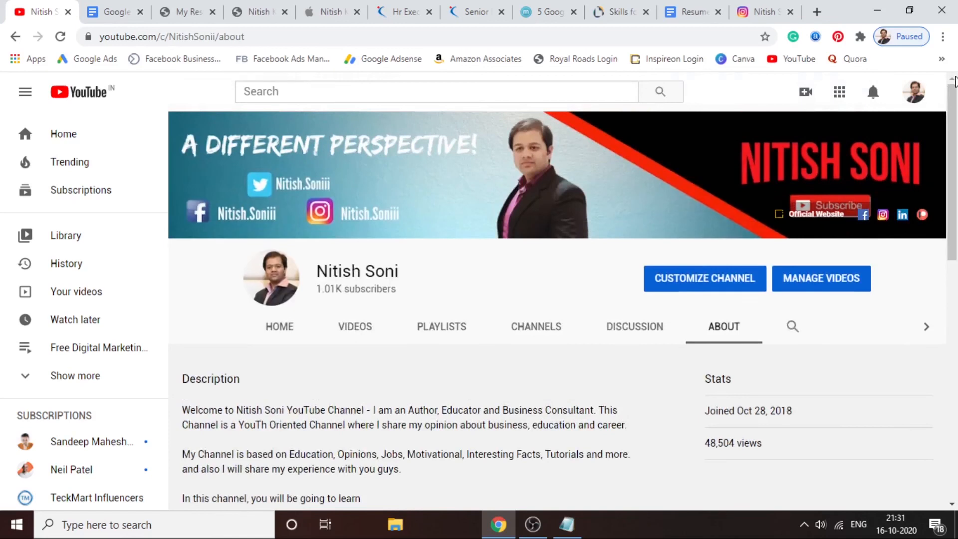